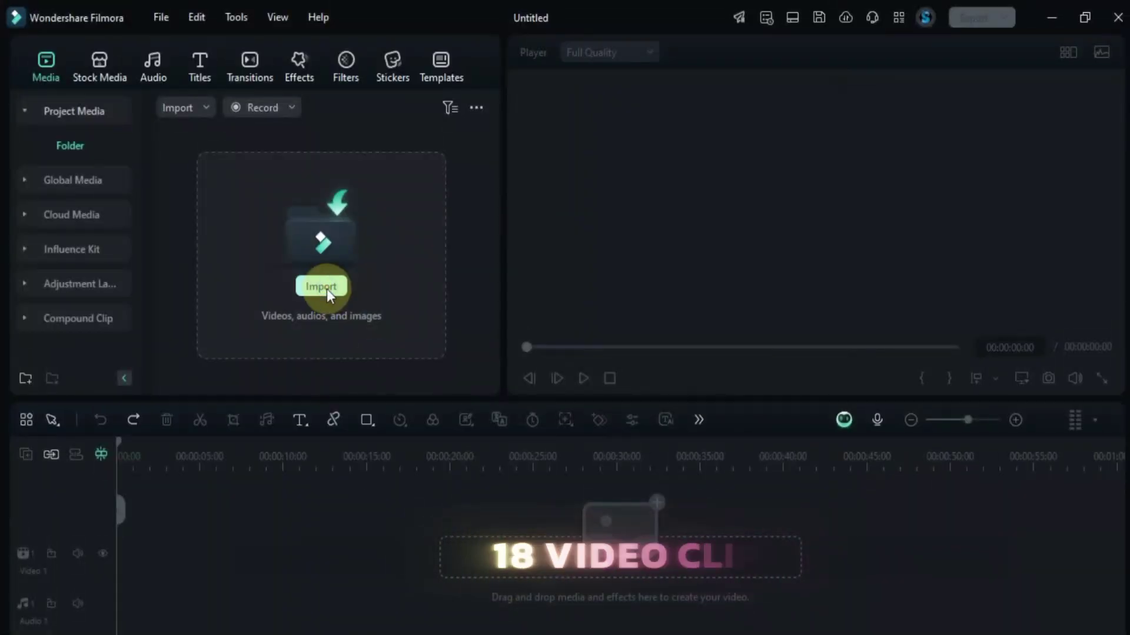
# - Import the bg music file and all clip files from the asset folder into the media library
pyautogui.click(327, 289)
pyautogui.moveTo(145, 130); pyautogui.dragTo(482, 364)
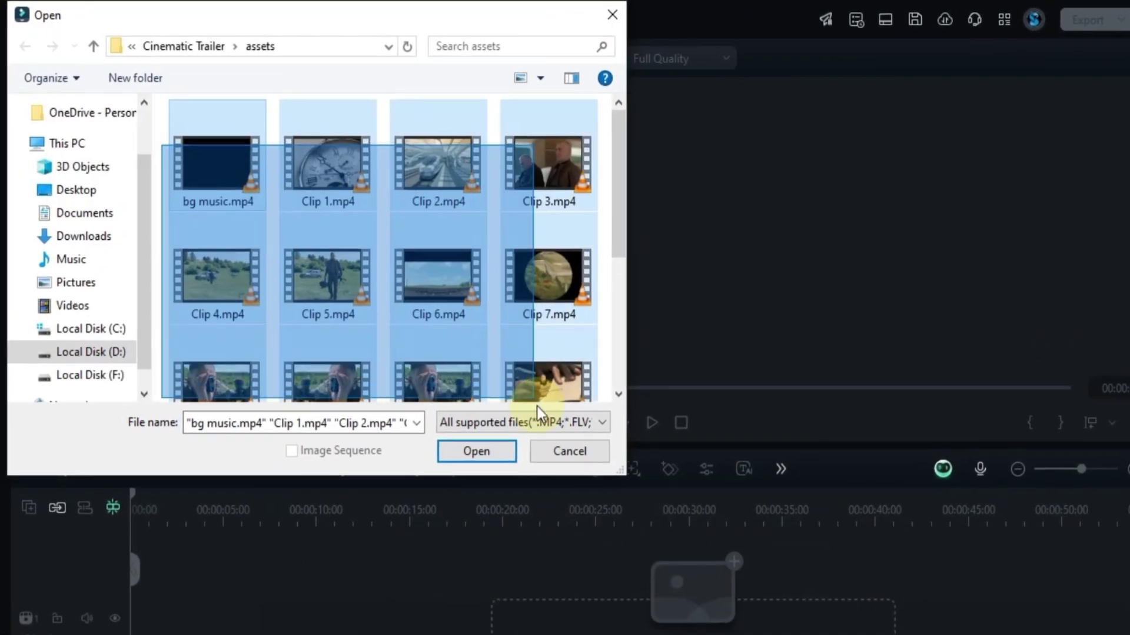
pyautogui.moveTo(538, 407); pyautogui.dragTo(599, 372)
pyautogui.scroll(2, 577, 359)
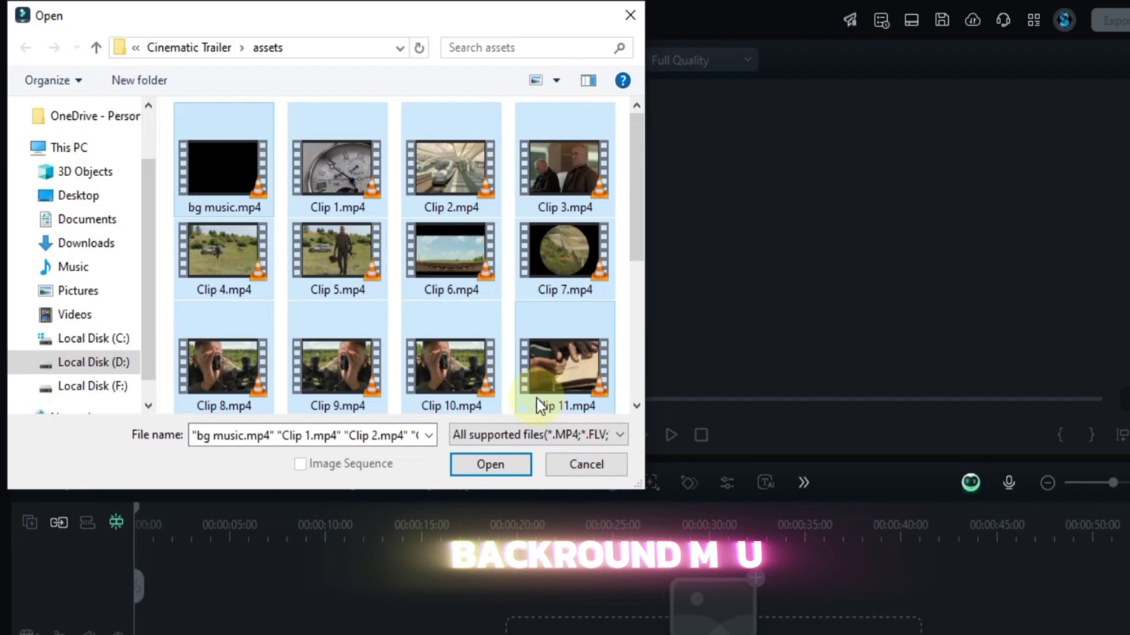
pyautogui.click(499, 461)
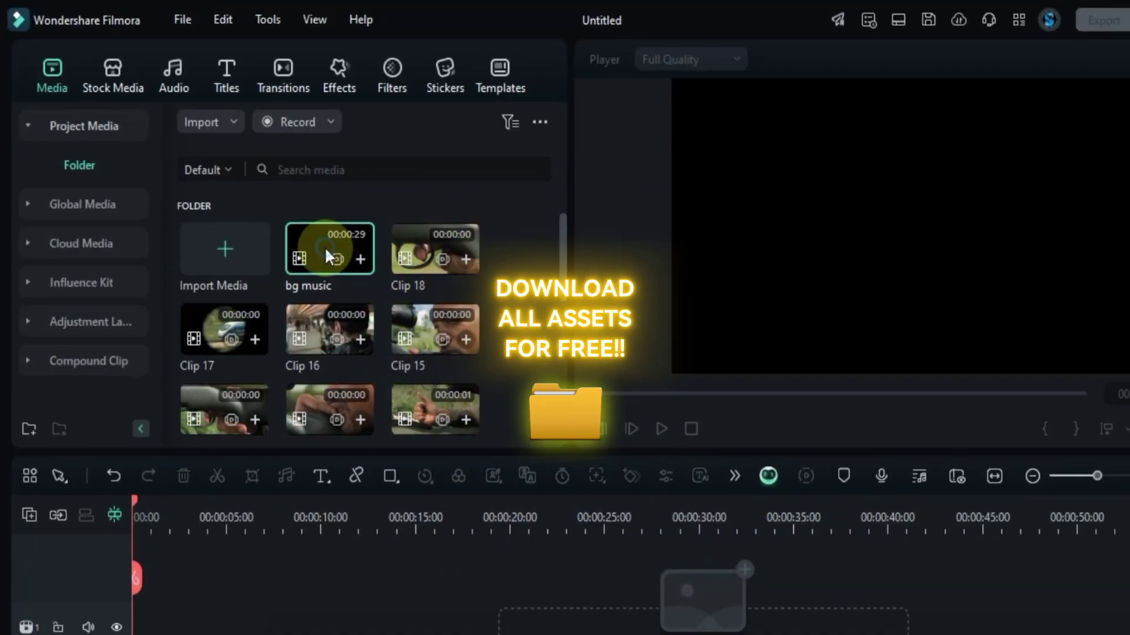
# - Preview bg music, place it on a new audio track, and fit the timeline to show it all
pyautogui.doubleClick(326, 252)
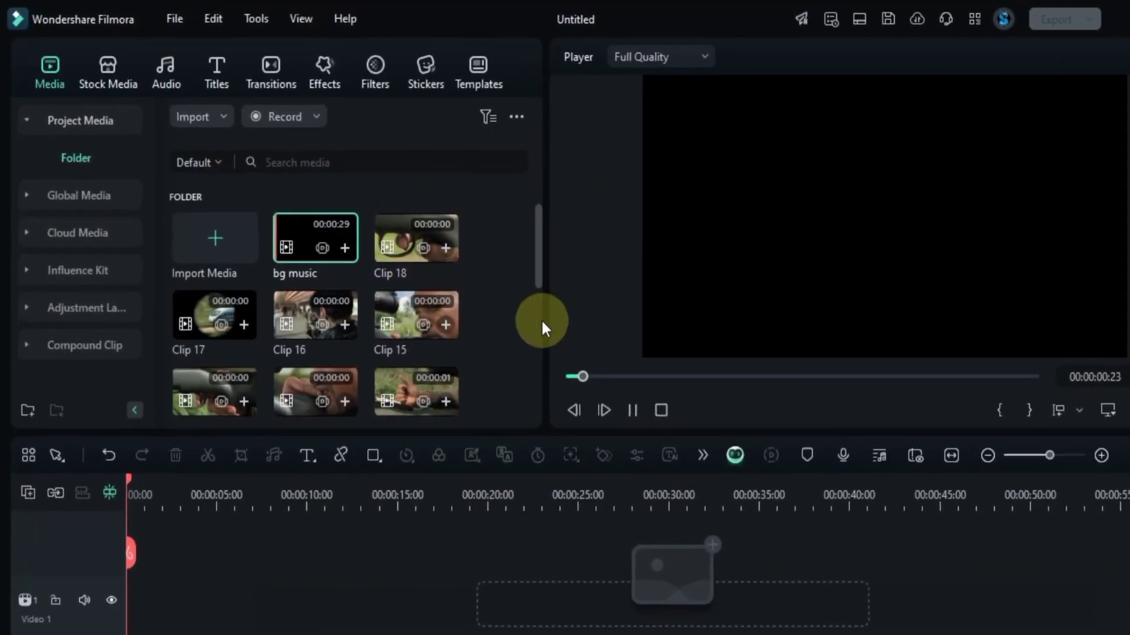
pyautogui.click(633, 411)
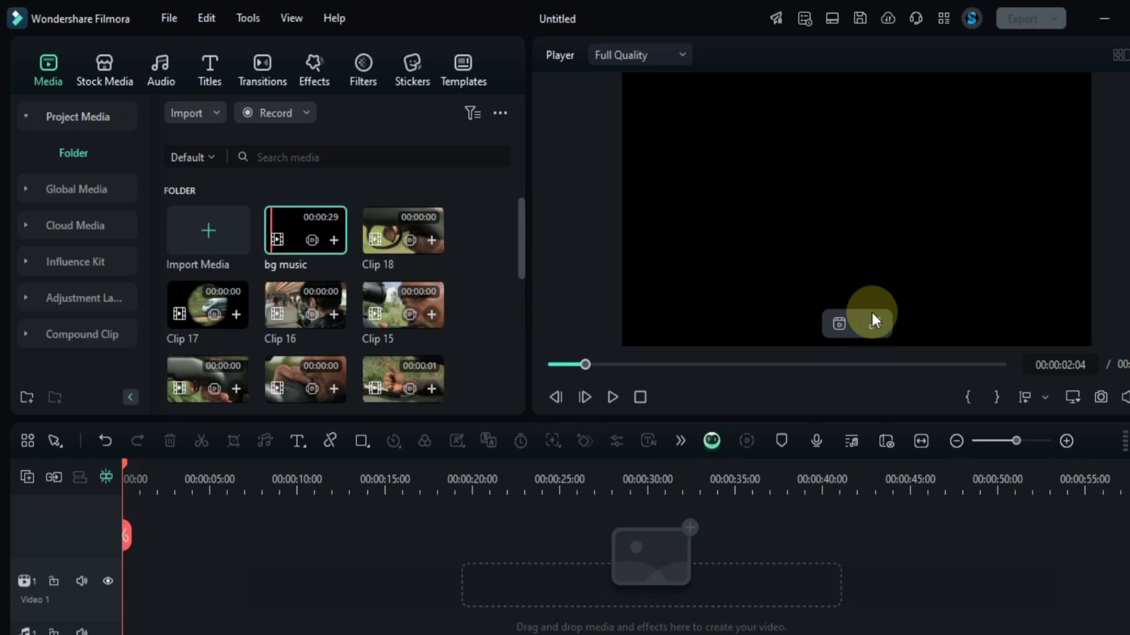
pyautogui.moveTo(872, 315); pyautogui.dragTo(154, 556)
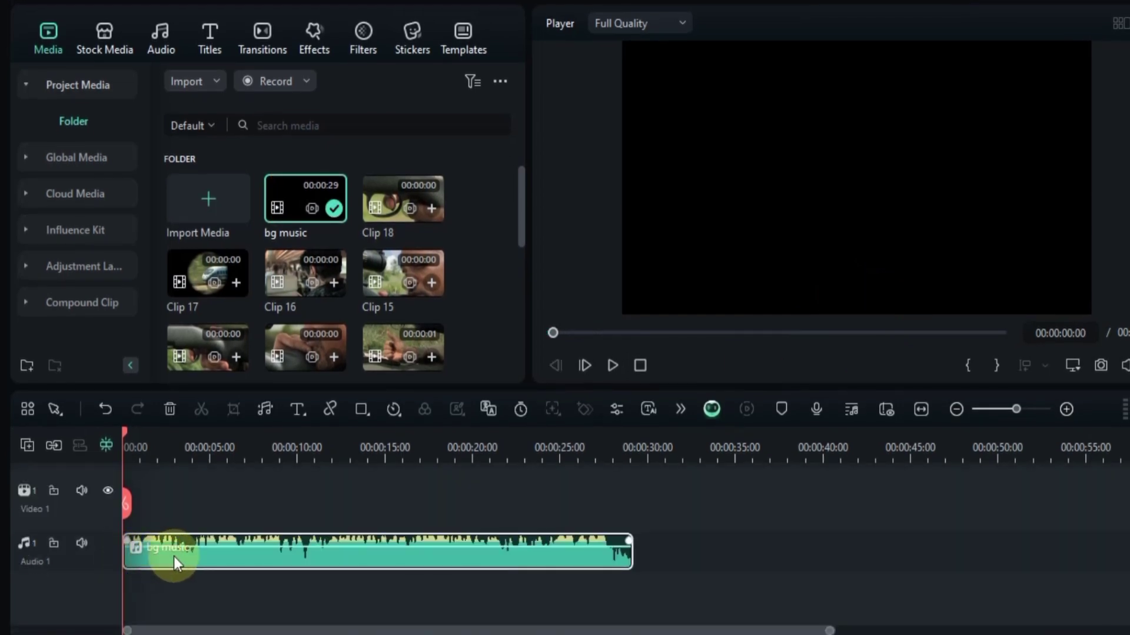
pyautogui.click(210, 503)
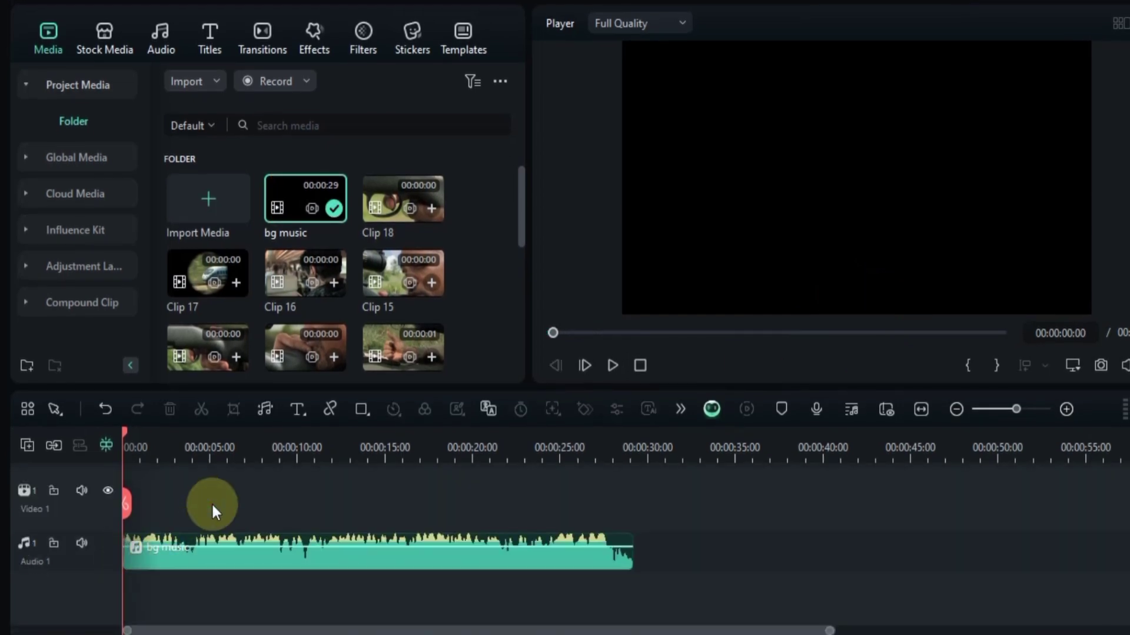
pyautogui.click(922, 406)
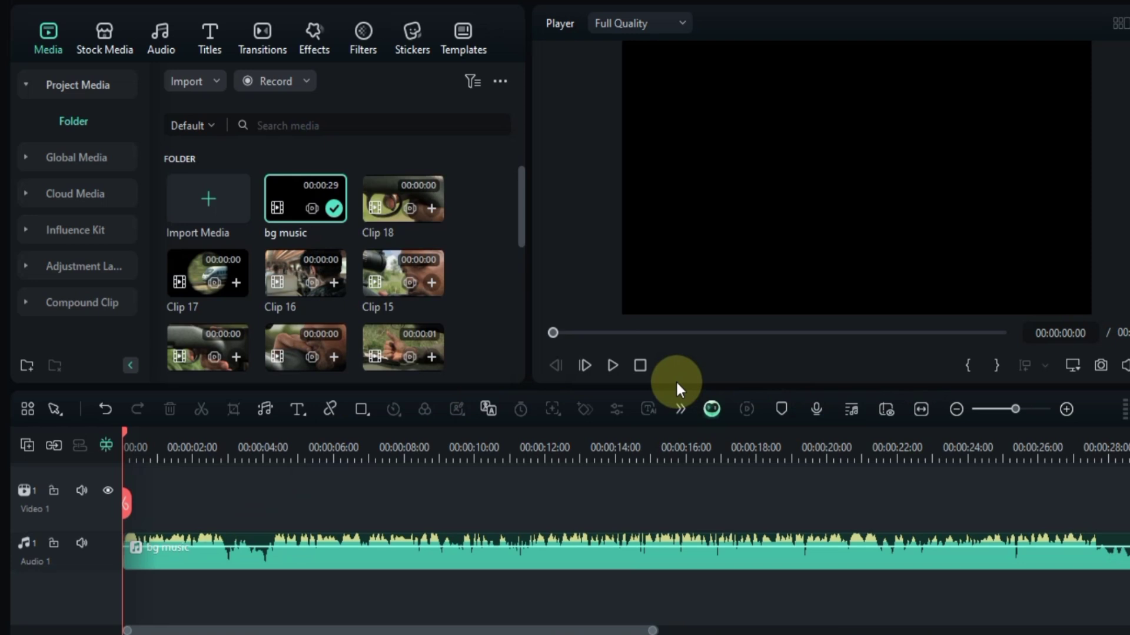
pyautogui.click(612, 366)
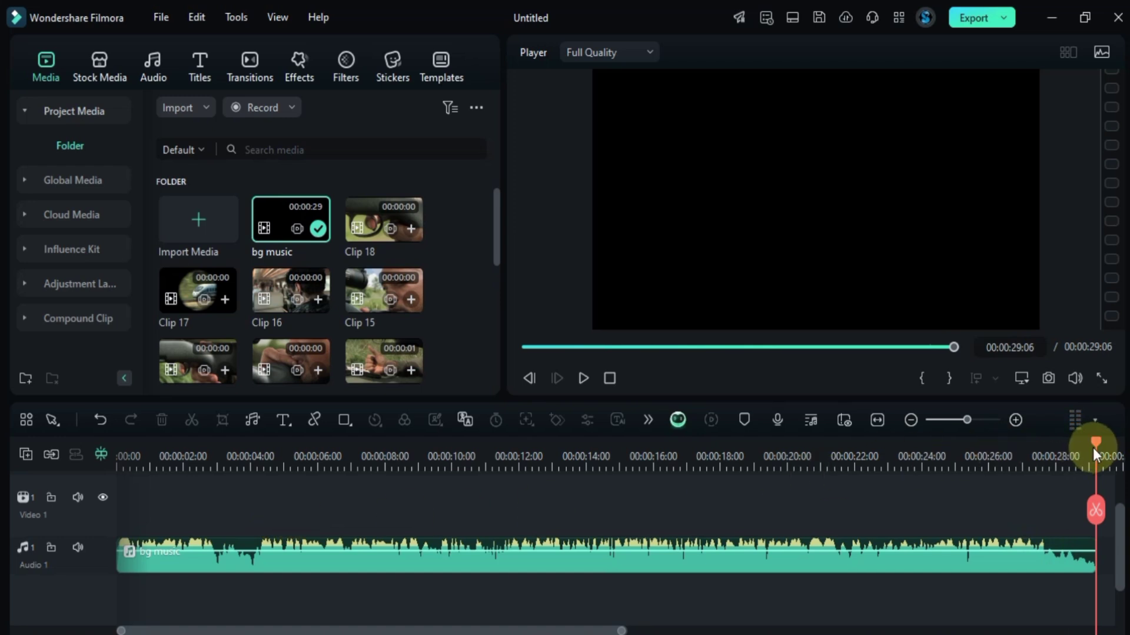
# - Mark the first beats of the music at 00:00:02:15 and 00:00:06:19
pyautogui.moveTo(1093, 448); pyautogui.dragTo(110, 513)
pyautogui.press('space')
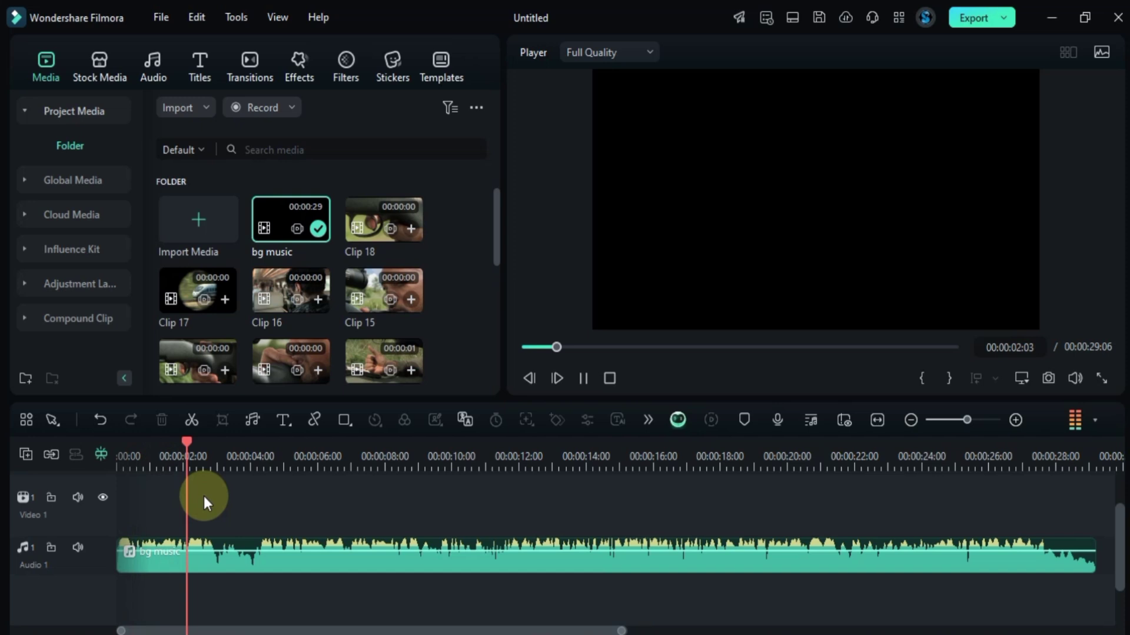
pyautogui.press('space')
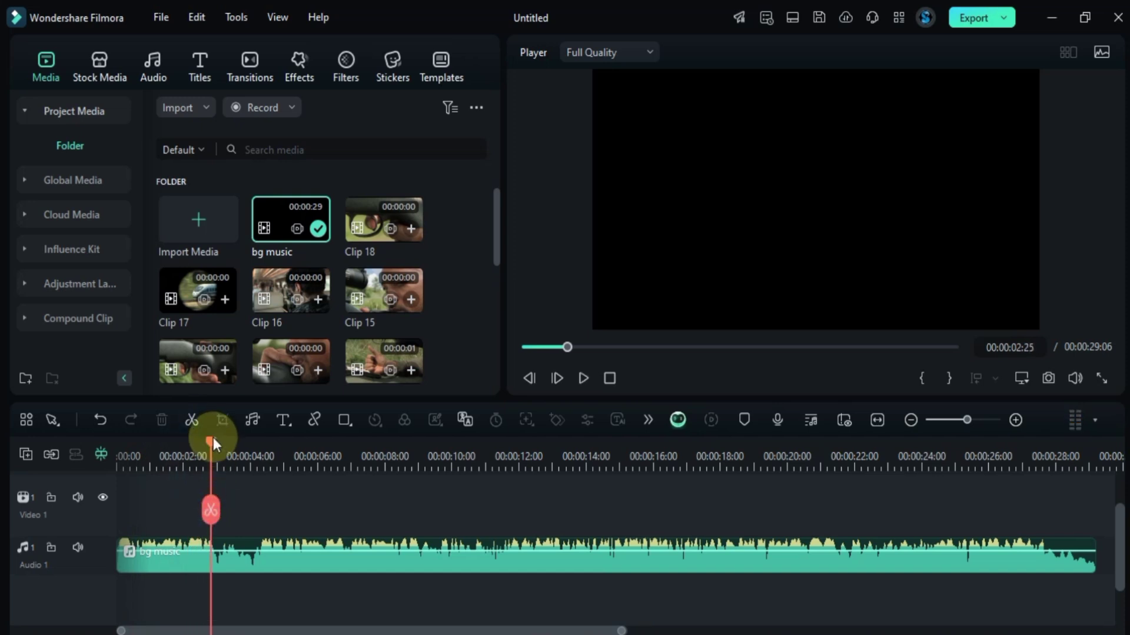
pyautogui.moveTo(213, 442); pyautogui.dragTo(200, 442)
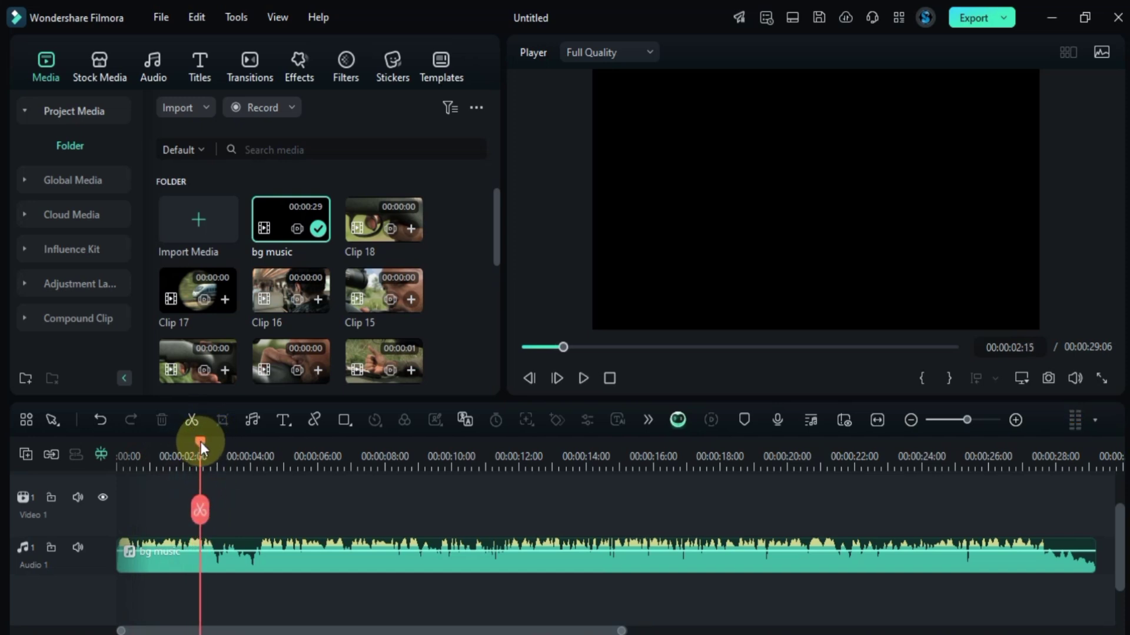
pyautogui.click(743, 429)
pyautogui.press('space')
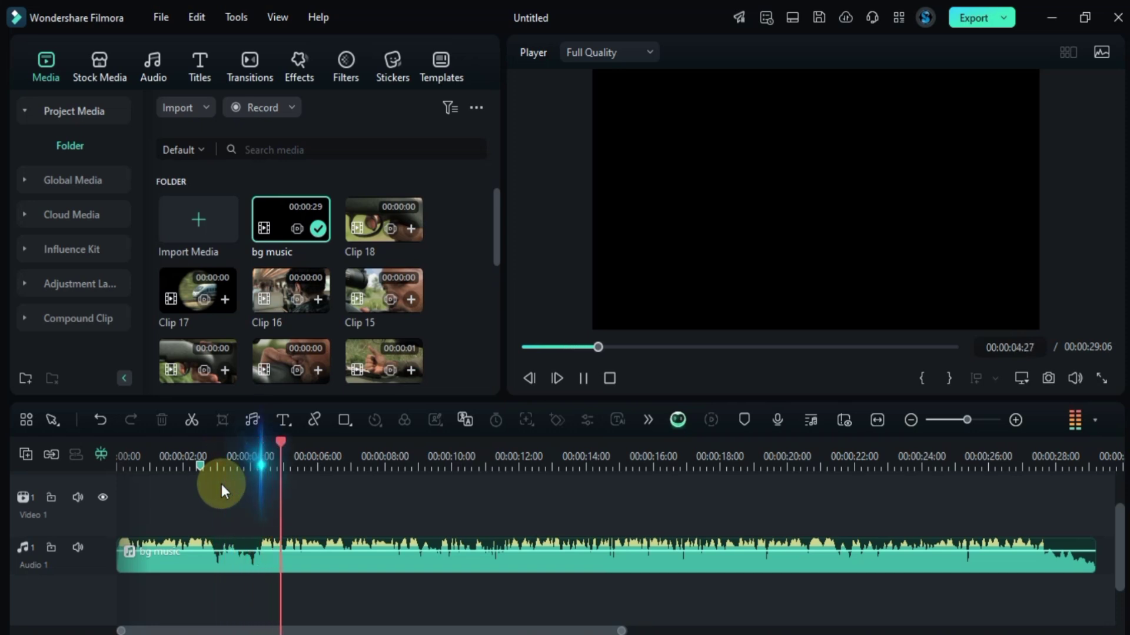
pyautogui.moveTo(282, 447); pyautogui.dragTo(262, 449)
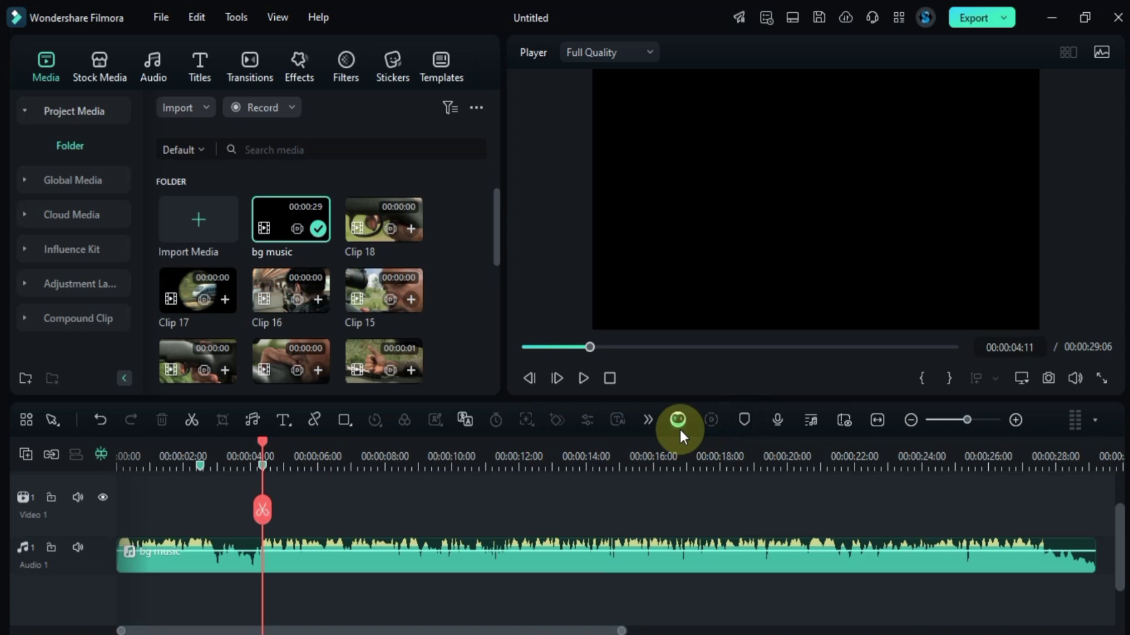
pyautogui.press('space')
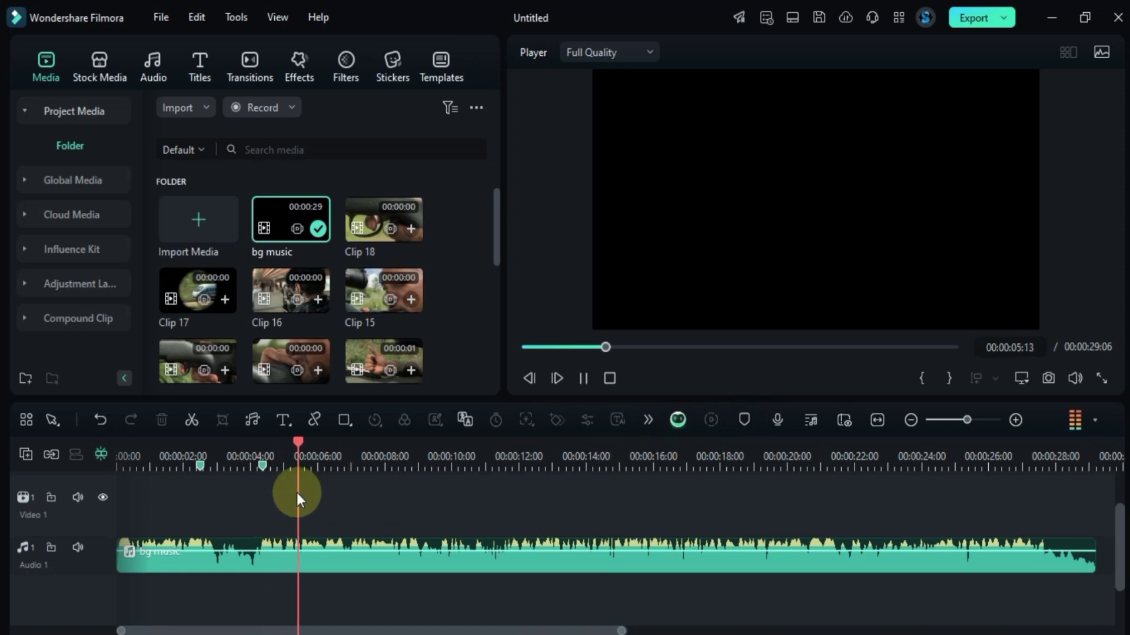
pyautogui.press('space')
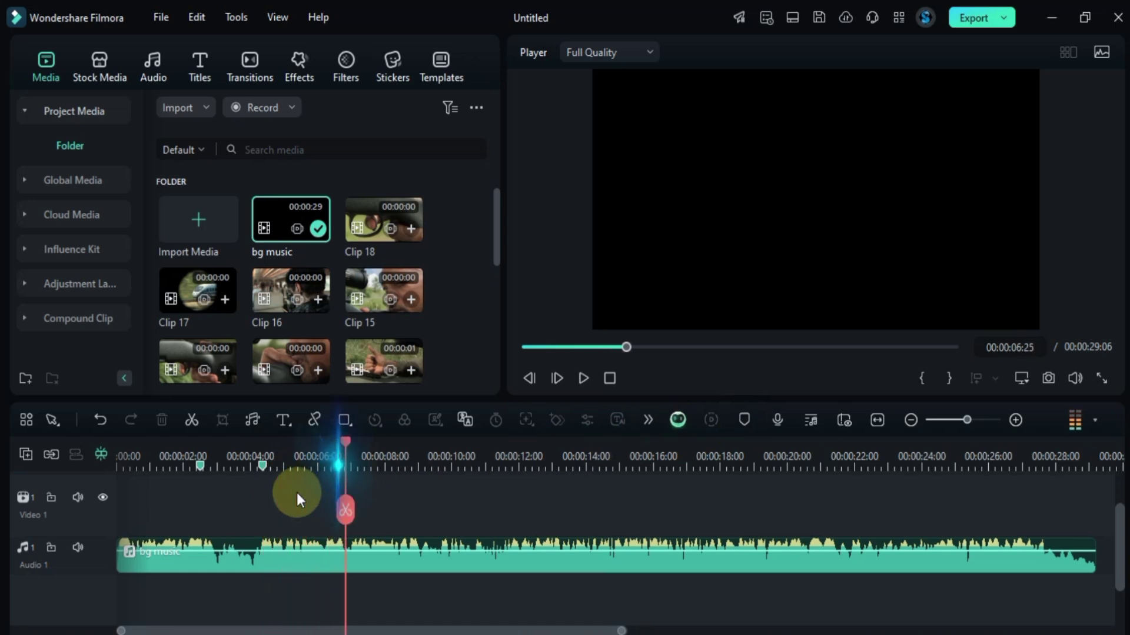
pyautogui.click(334, 447)
pyautogui.moveTo(333, 447); pyautogui.dragTo(340, 449)
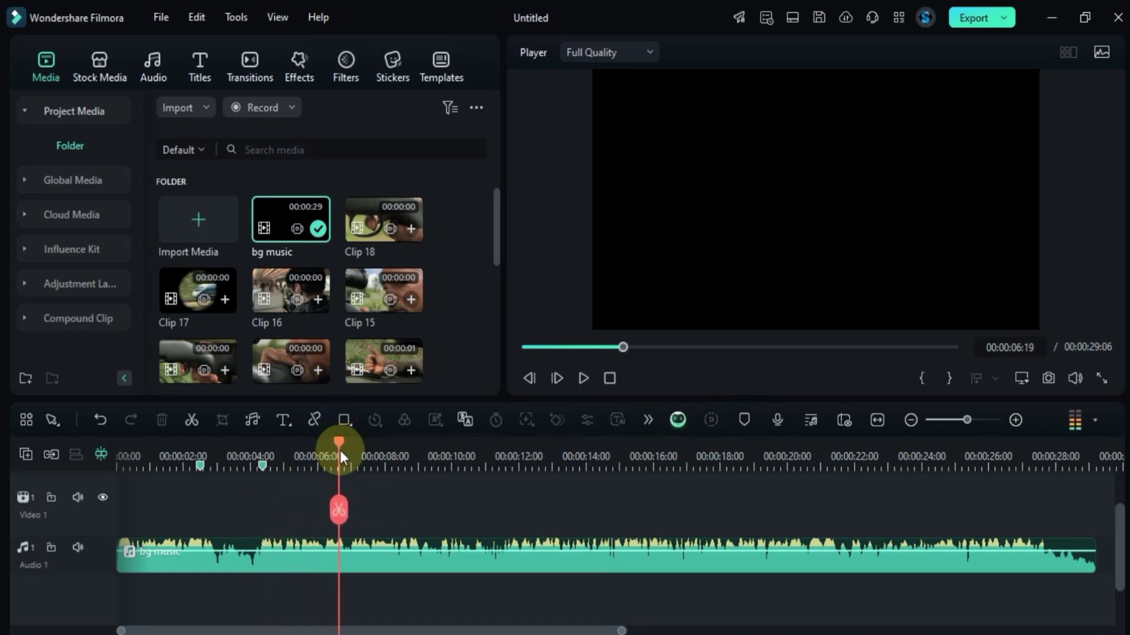
pyautogui.click(738, 429)
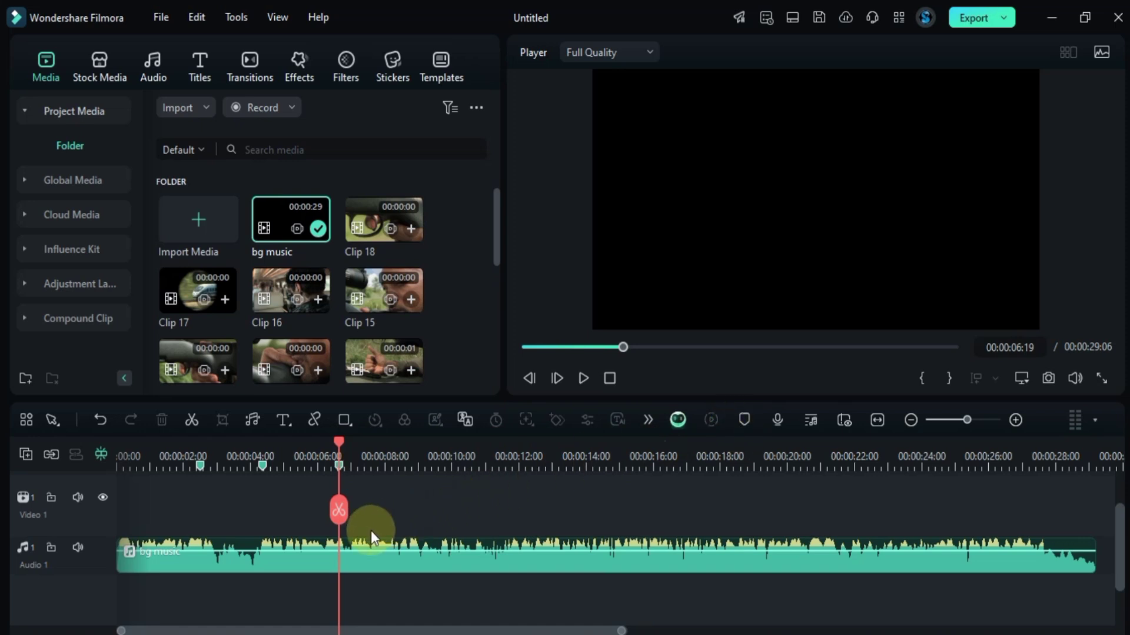
# - Add beat markers at 00:00:07:20 and 00:00:08:06
pyautogui.press('space')
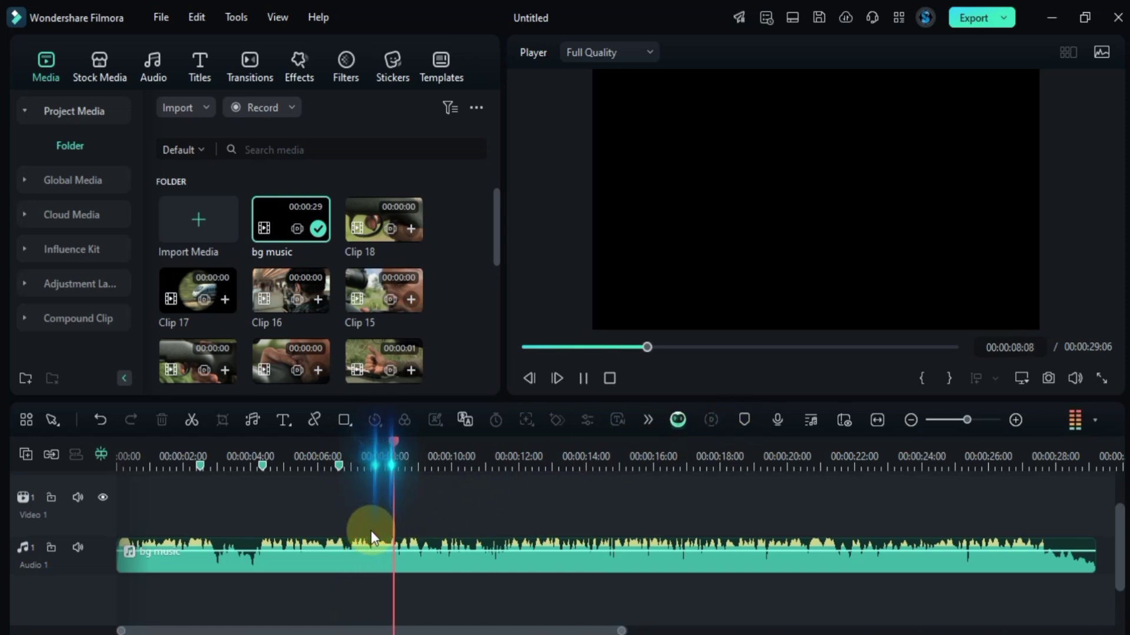
pyautogui.moveTo(392, 453); pyautogui.dragTo(379, 459)
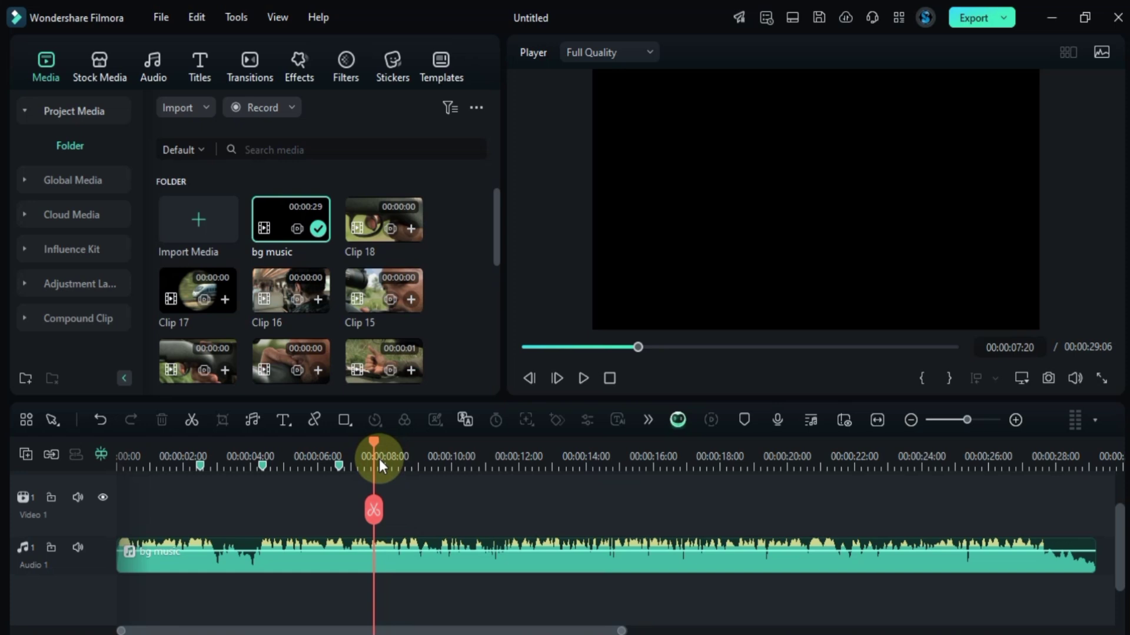
pyautogui.click(709, 427)
pyautogui.click(743, 423)
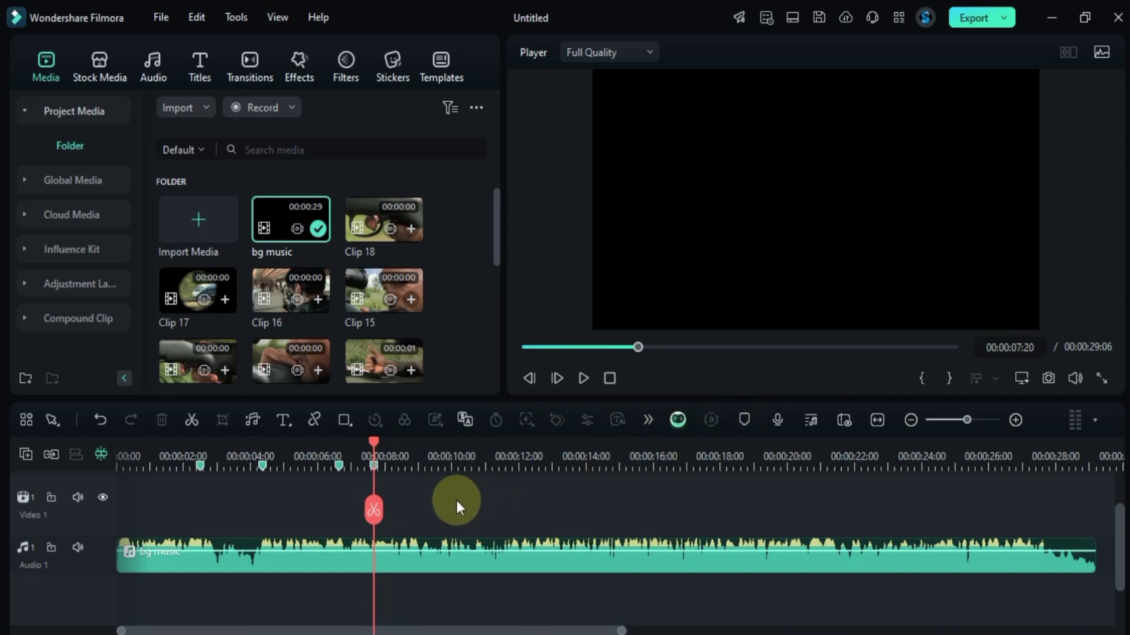
pyautogui.press('space')
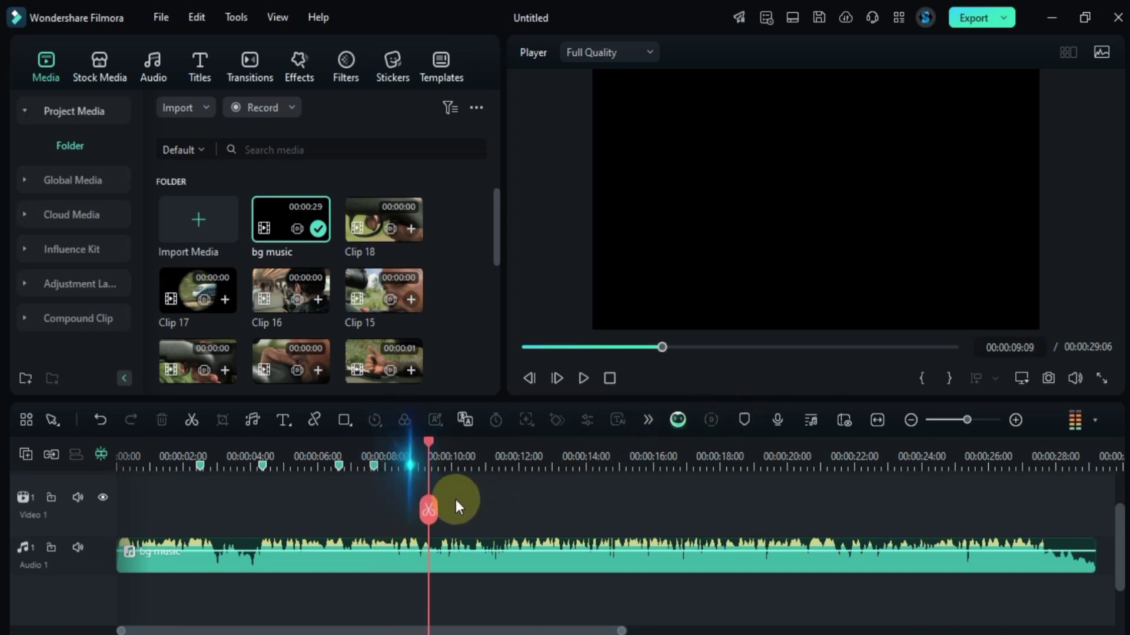
pyautogui.moveTo(429, 447); pyautogui.dragTo(390, 455)
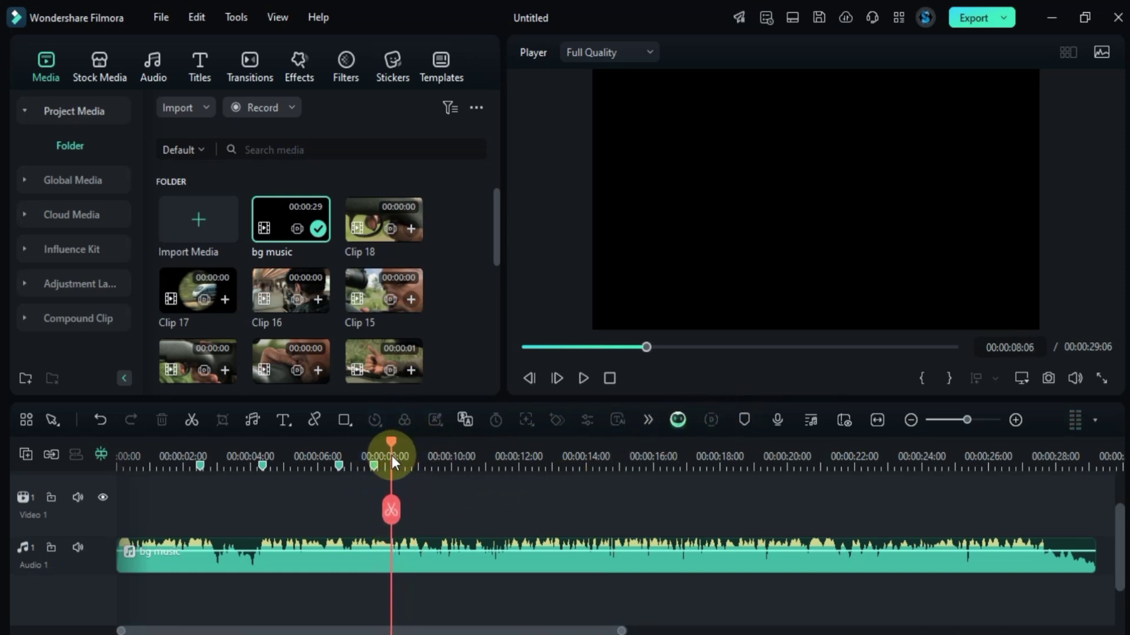
pyautogui.click(743, 423)
pyautogui.press('space')
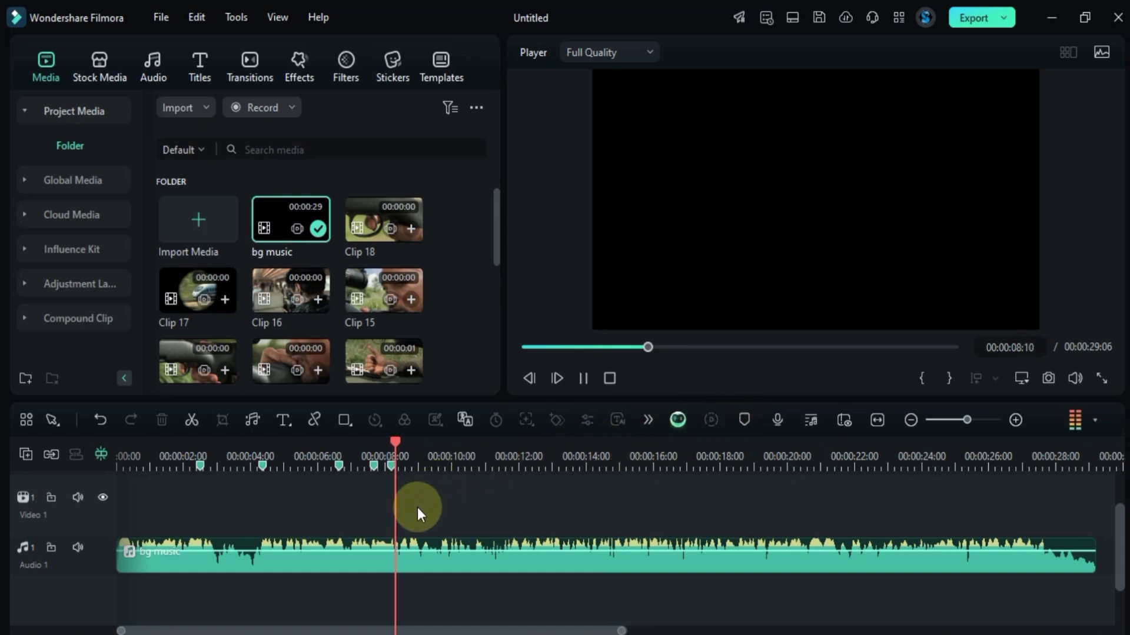
pyautogui.press('space')
pyautogui.moveTo(464, 489)
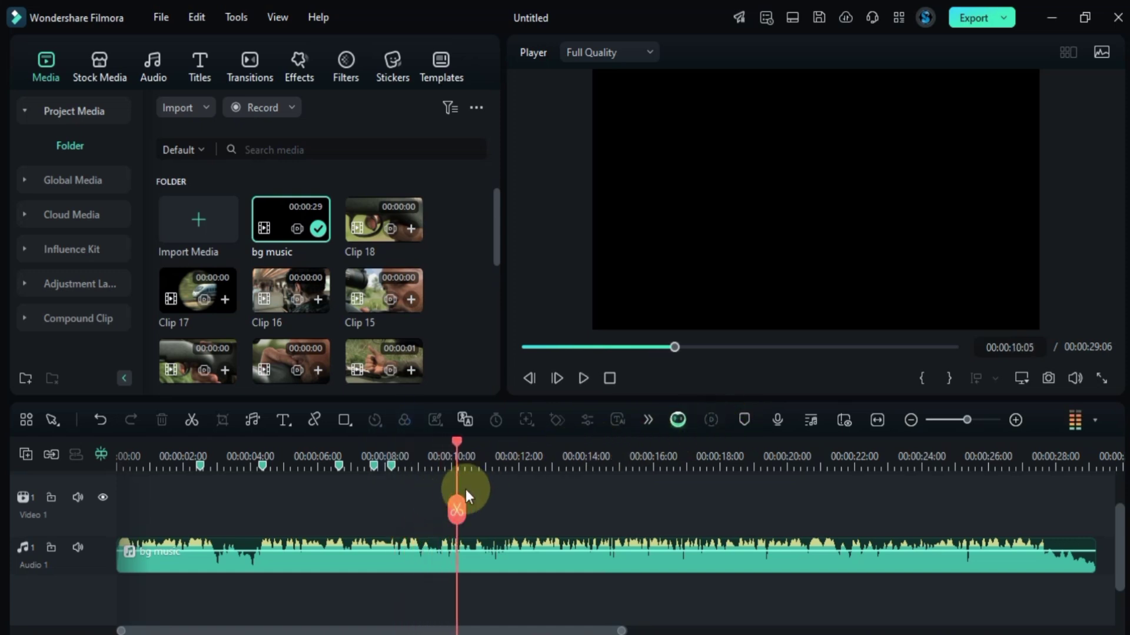
pyautogui.moveTo(457, 447); pyautogui.dragTo(409, 453)
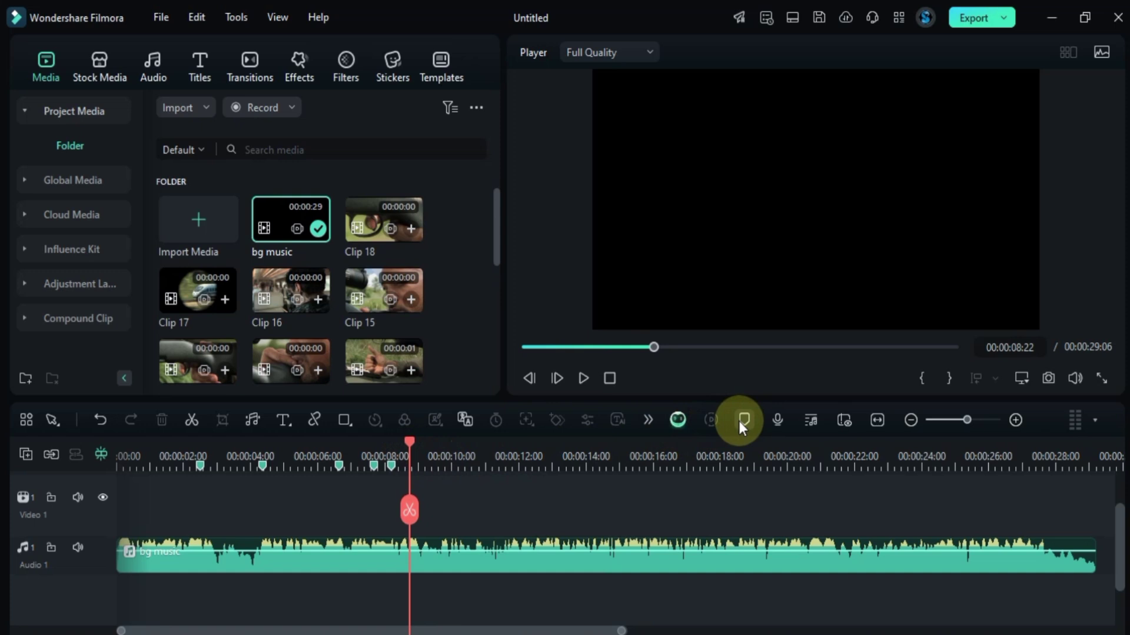
# - Add a beat marker at 00:00:13:02 and locate the beats near 15 and 16 seconds
pyautogui.press('space')
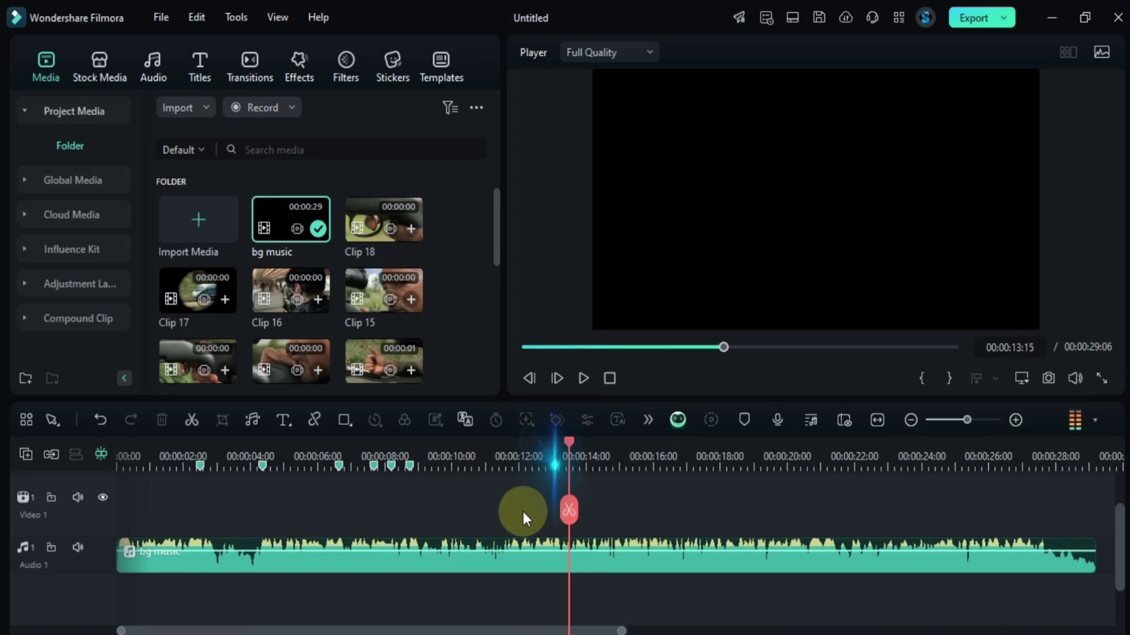
pyautogui.moveTo(567, 468); pyautogui.dragTo(553, 457)
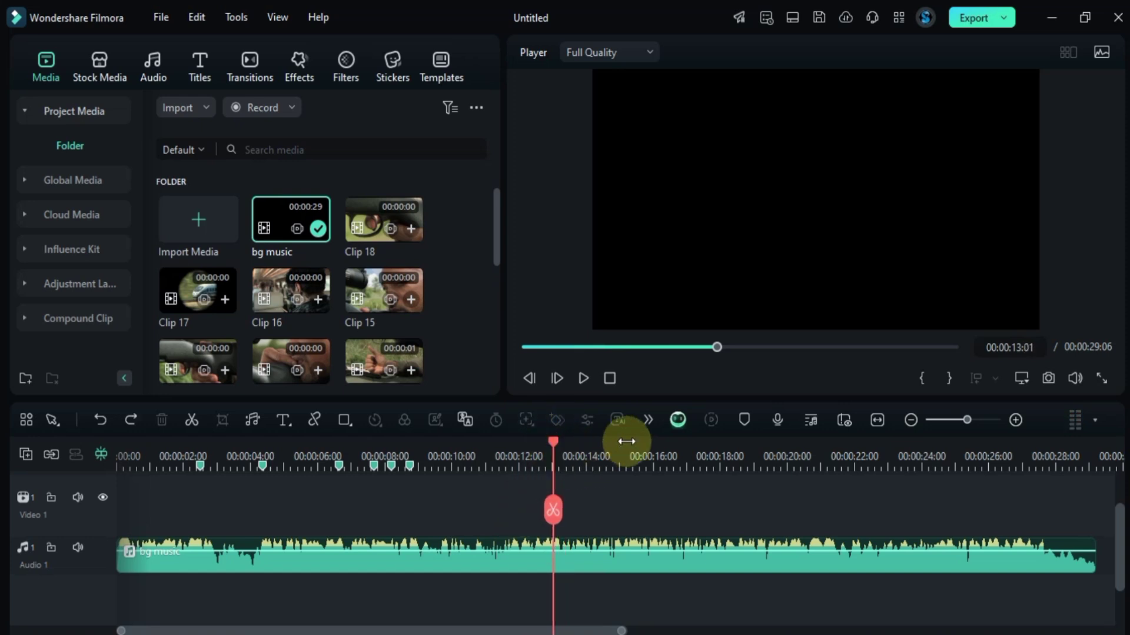
pyautogui.click(744, 421)
pyautogui.press('space')
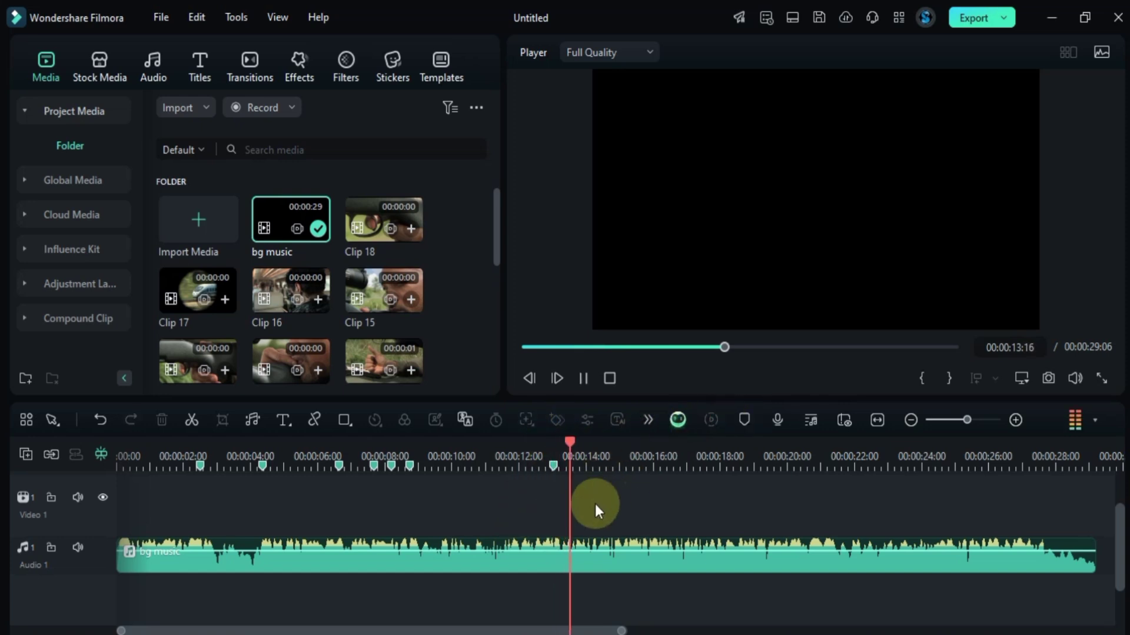
pyautogui.press('space')
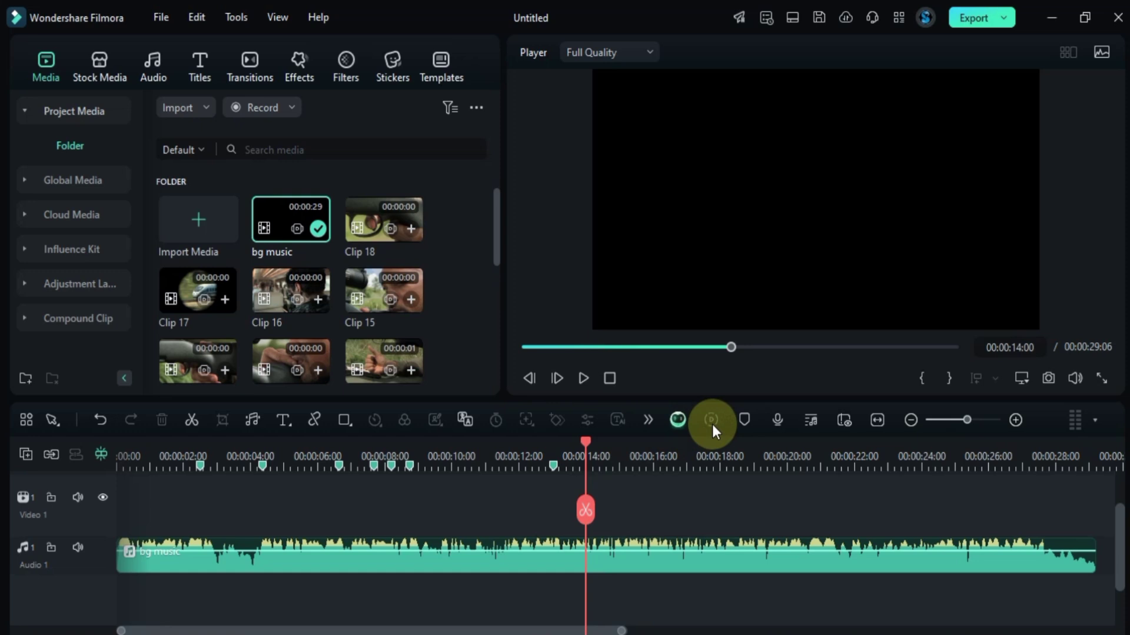
pyautogui.press('space')
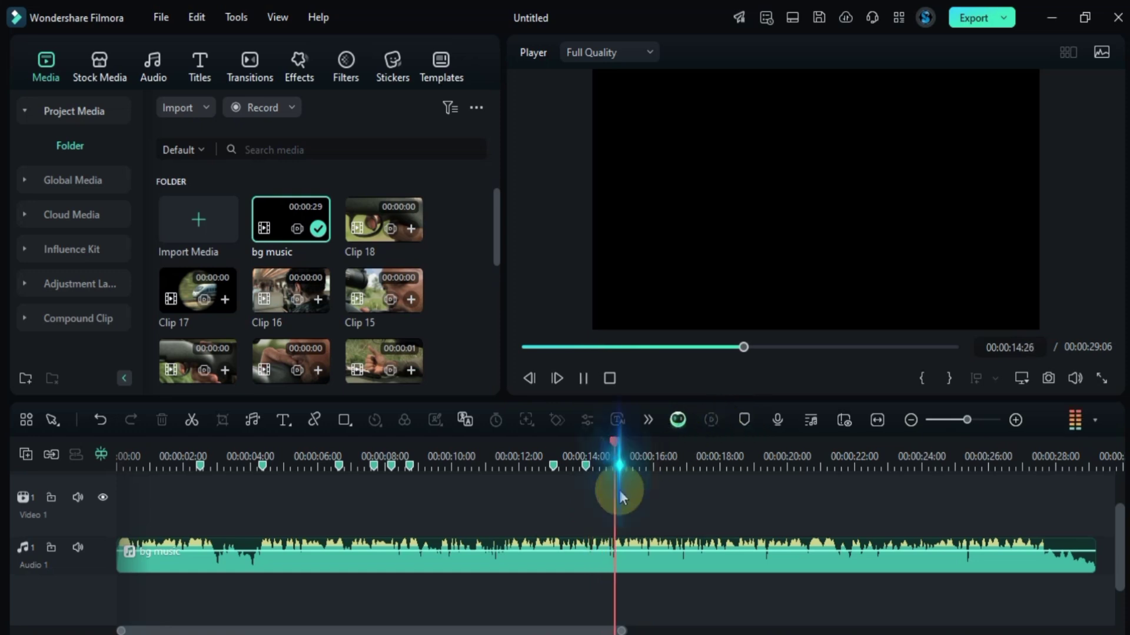
pyautogui.press('space')
pyautogui.click(619, 458)
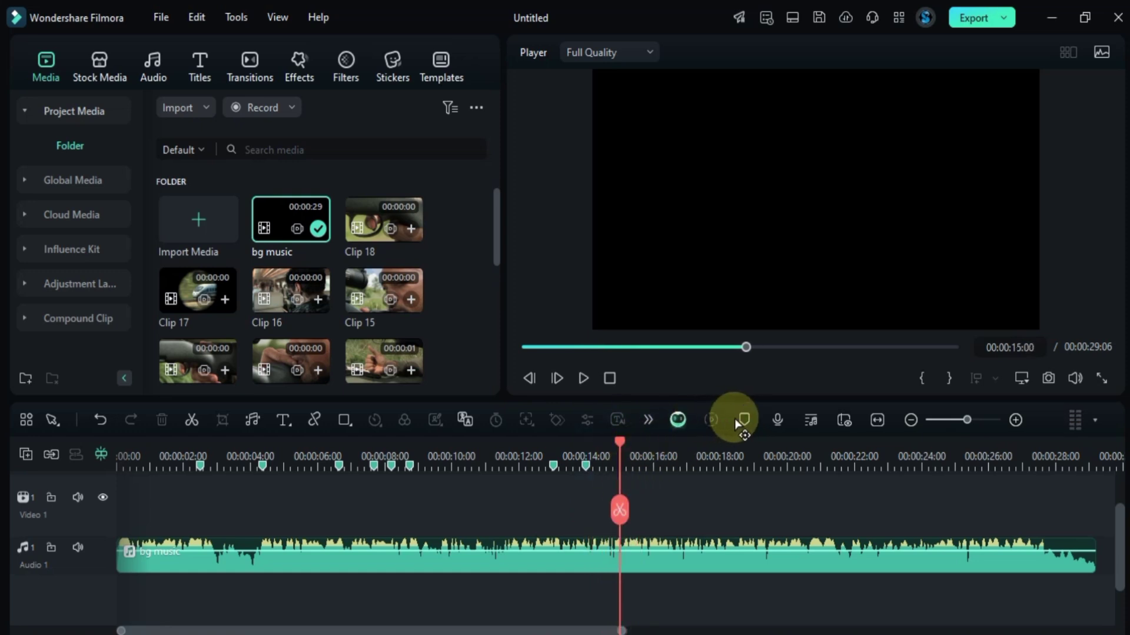
pyautogui.click(661, 504)
pyautogui.moveTo(662, 505)
pyautogui.mouseDown()
pyautogui.moveTo(679, 509)
pyautogui.moveTo(667, 509)
pyautogui.mouseUp()
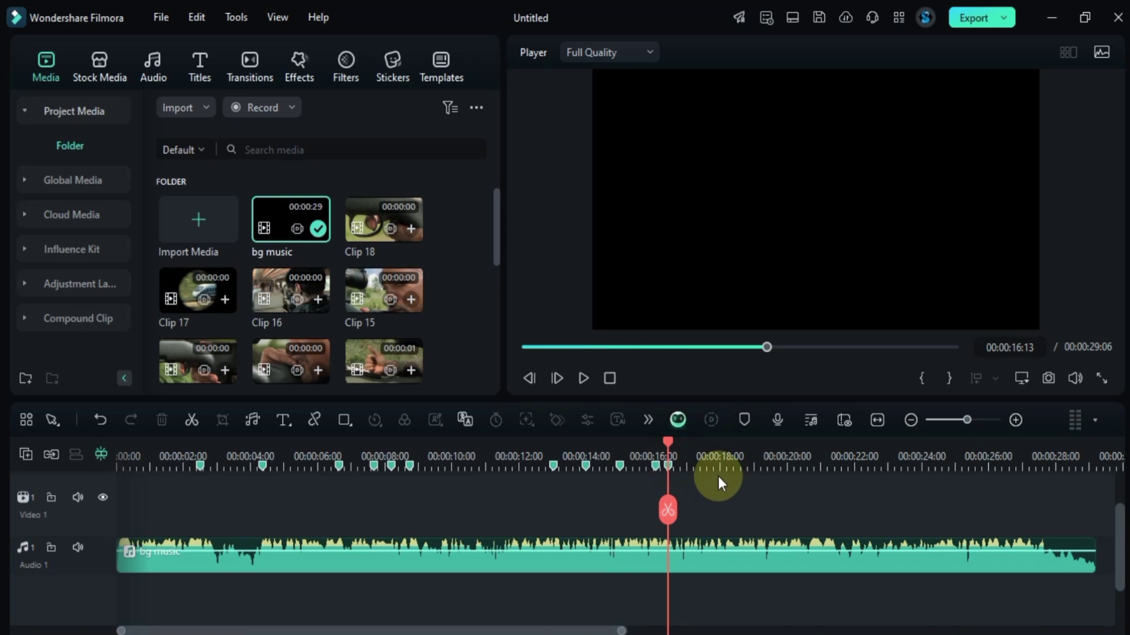
# - Zoom the timeline in and add a beat marker at 16:23
pyautogui.moveTo(719, 474); pyautogui.dragTo(822, 464)
pyautogui.hscroll(5, 752, 522)
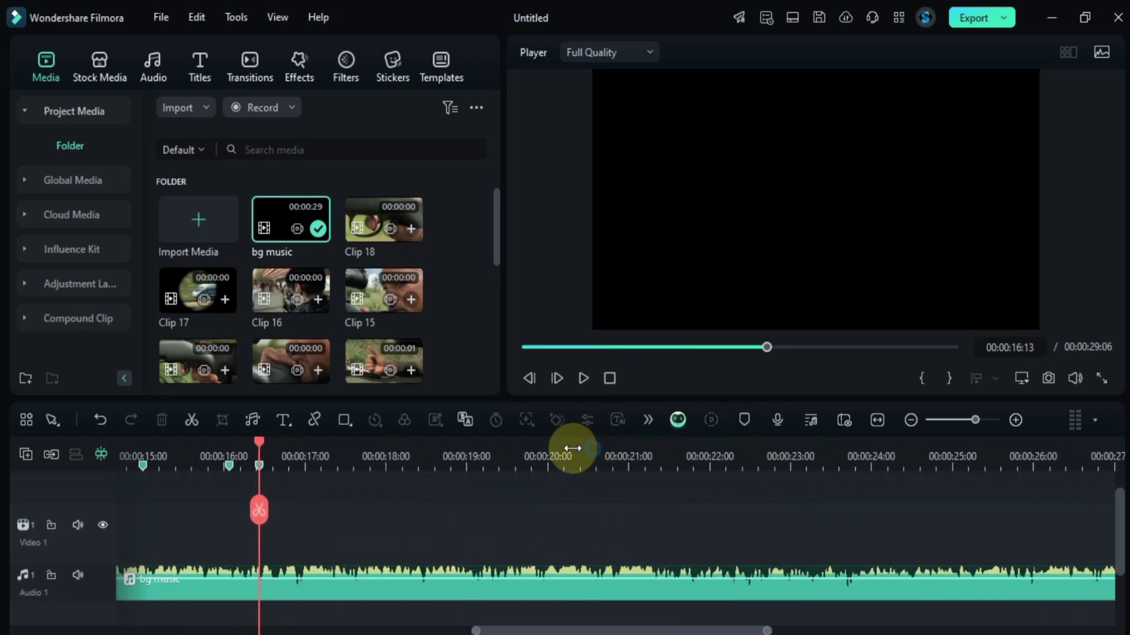
pyautogui.moveTo(572, 448); pyautogui.dragTo(547, 454)
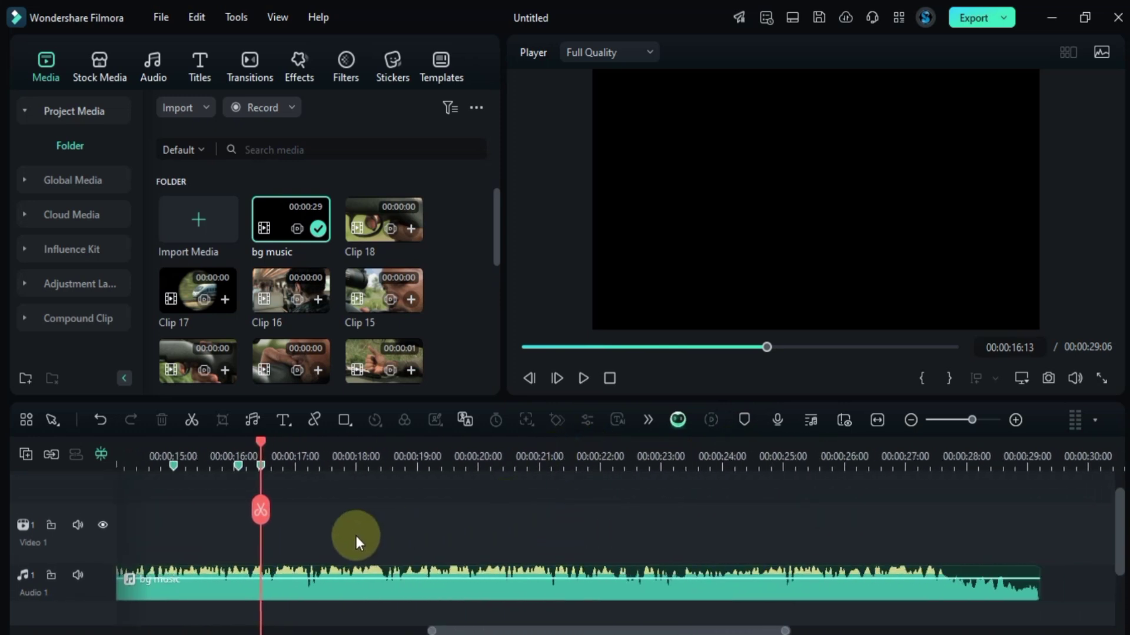
pyautogui.press('space')
pyautogui.press('space')
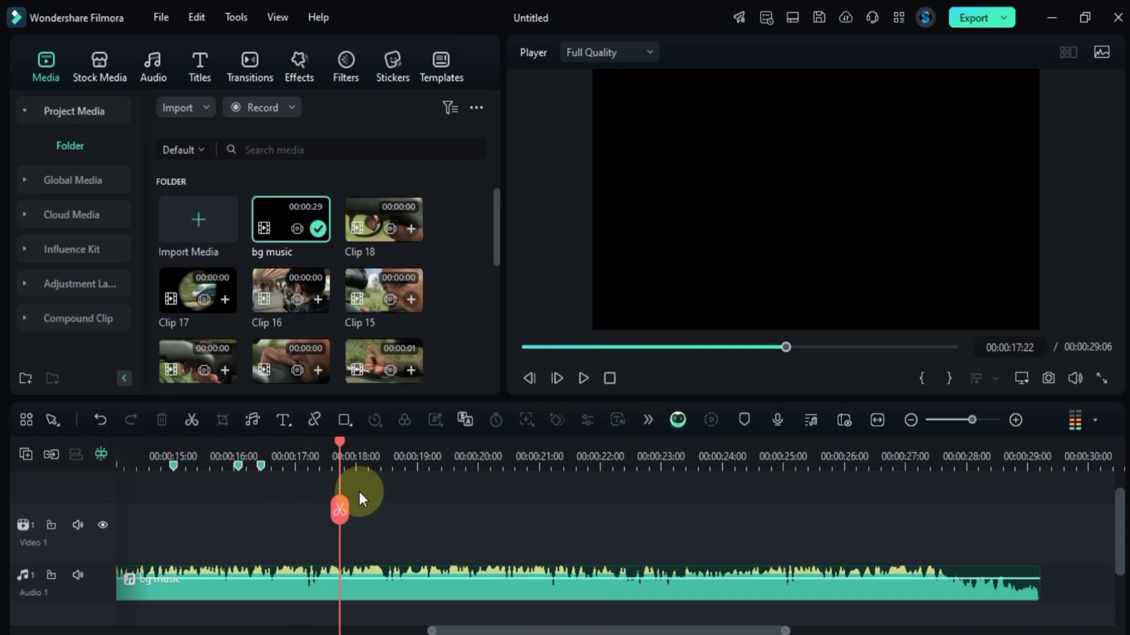
pyautogui.click(290, 460)
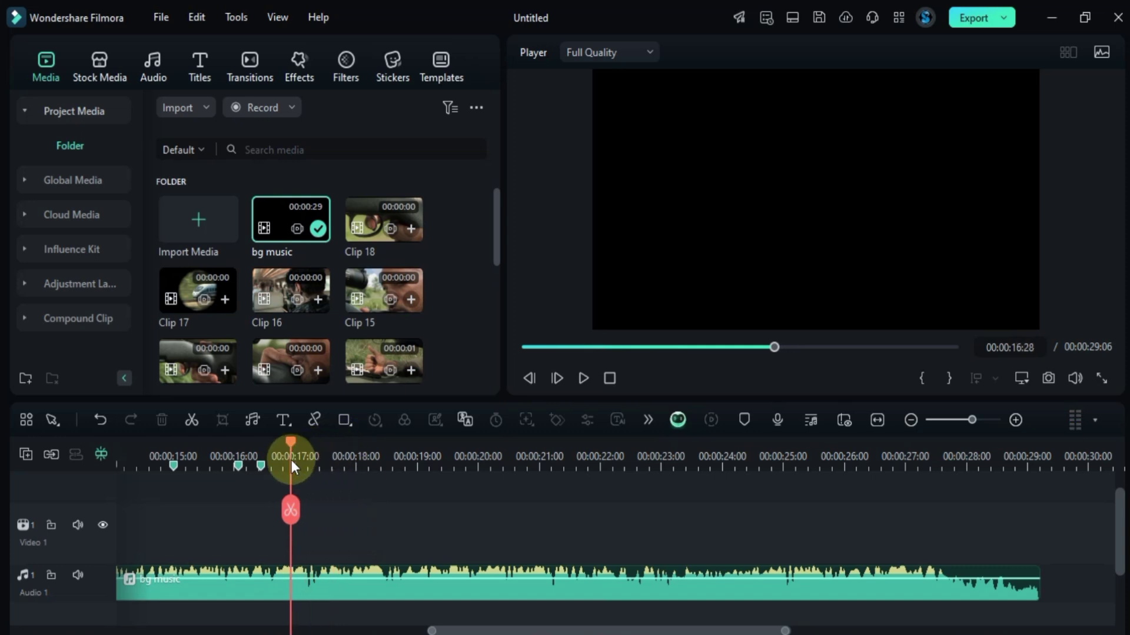
pyautogui.click(742, 418)
pyautogui.press('space')
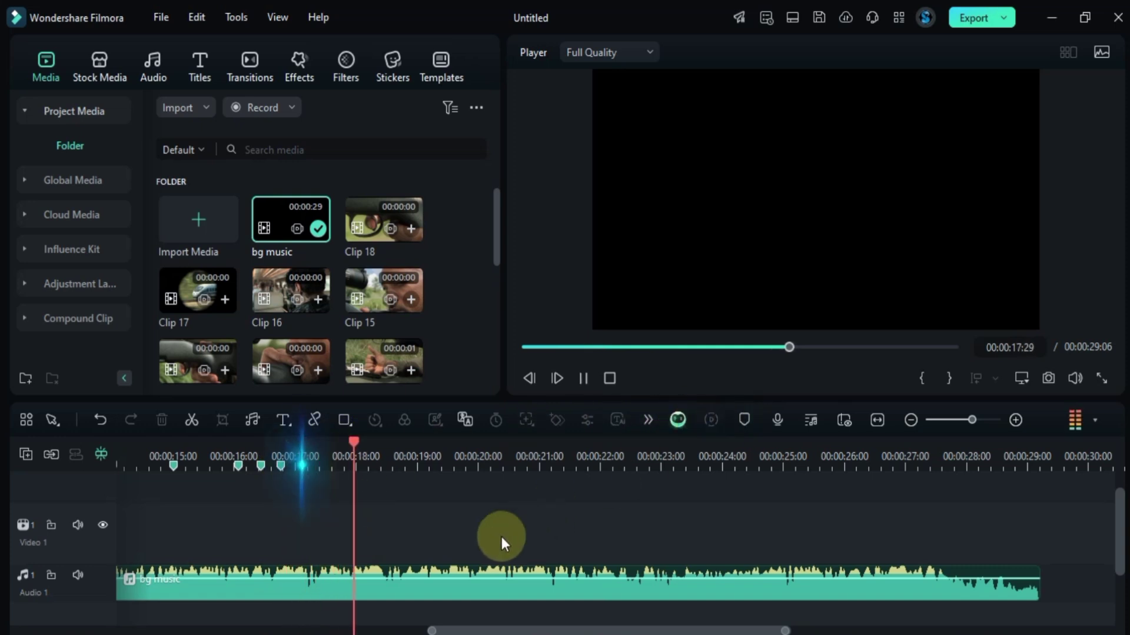
pyautogui.press('space')
pyautogui.moveTo(370, 443); pyautogui.dragTo(326, 497)
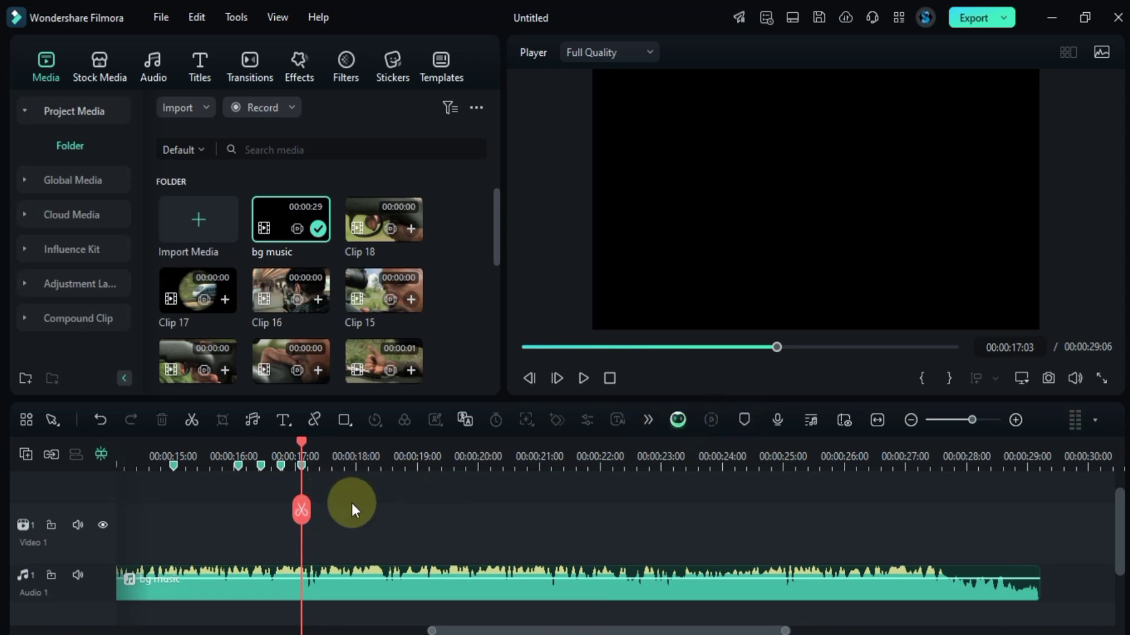
# - Add beat markers at 19:08 and 19:18
pyautogui.press('space')
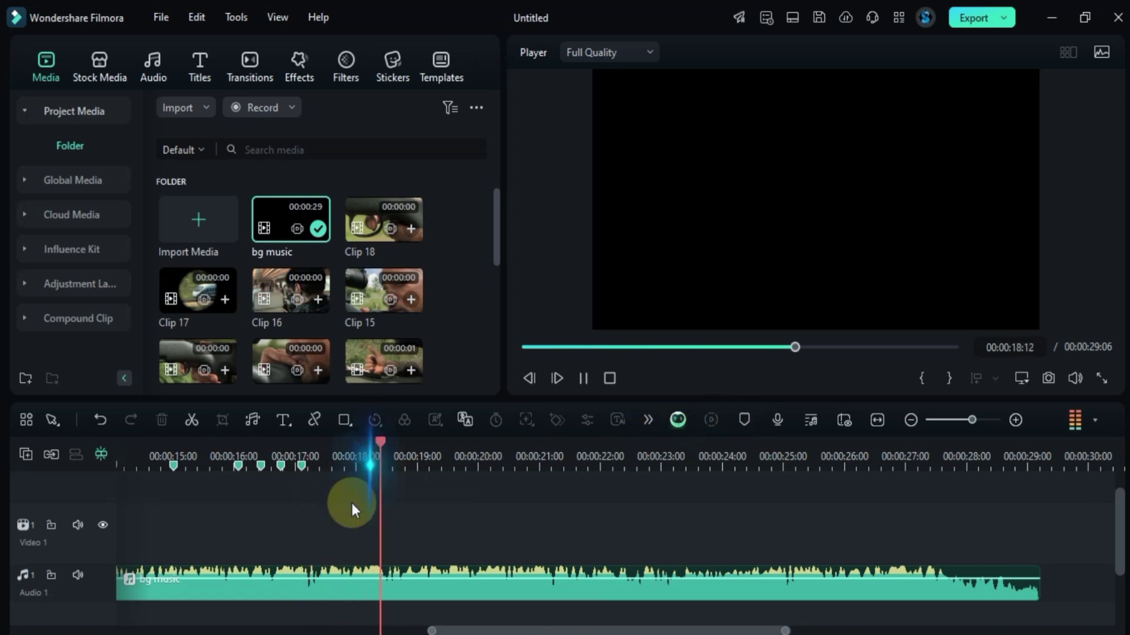
pyautogui.press('space')
pyautogui.moveTo(386, 439); pyautogui.dragTo(372, 446)
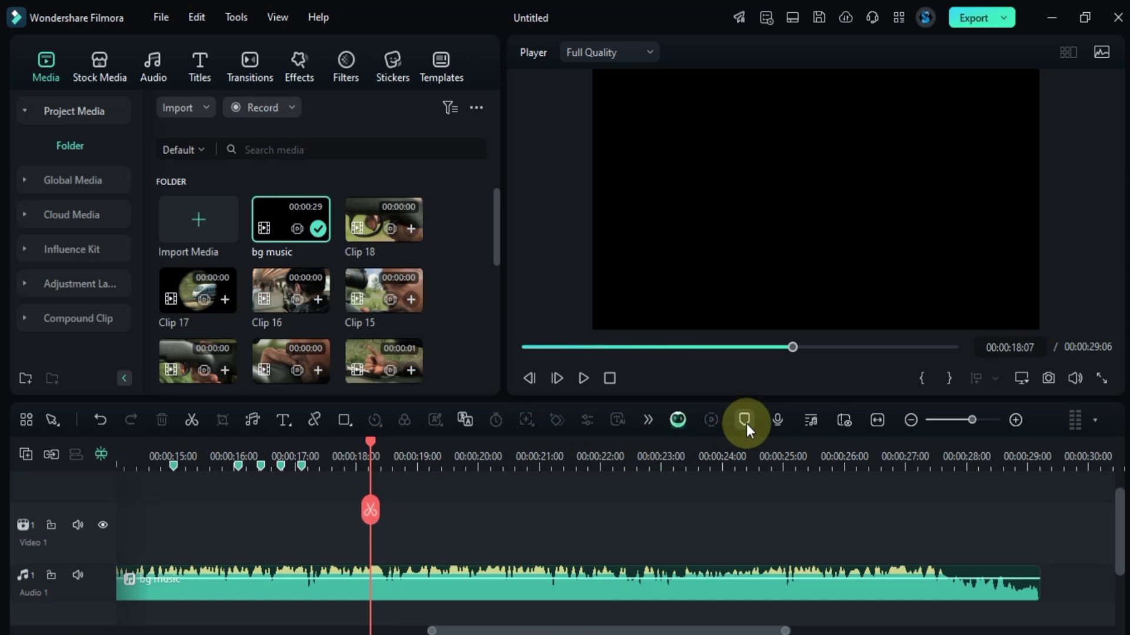
pyautogui.press('space')
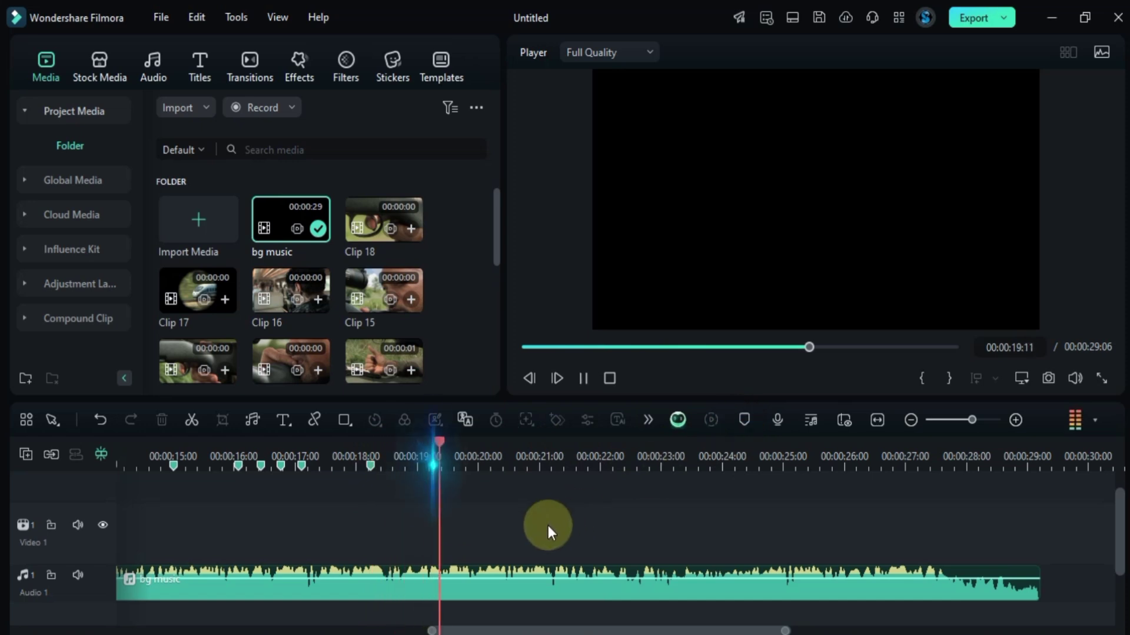
pyautogui.moveTo(465, 448); pyautogui.dragTo(421, 458)
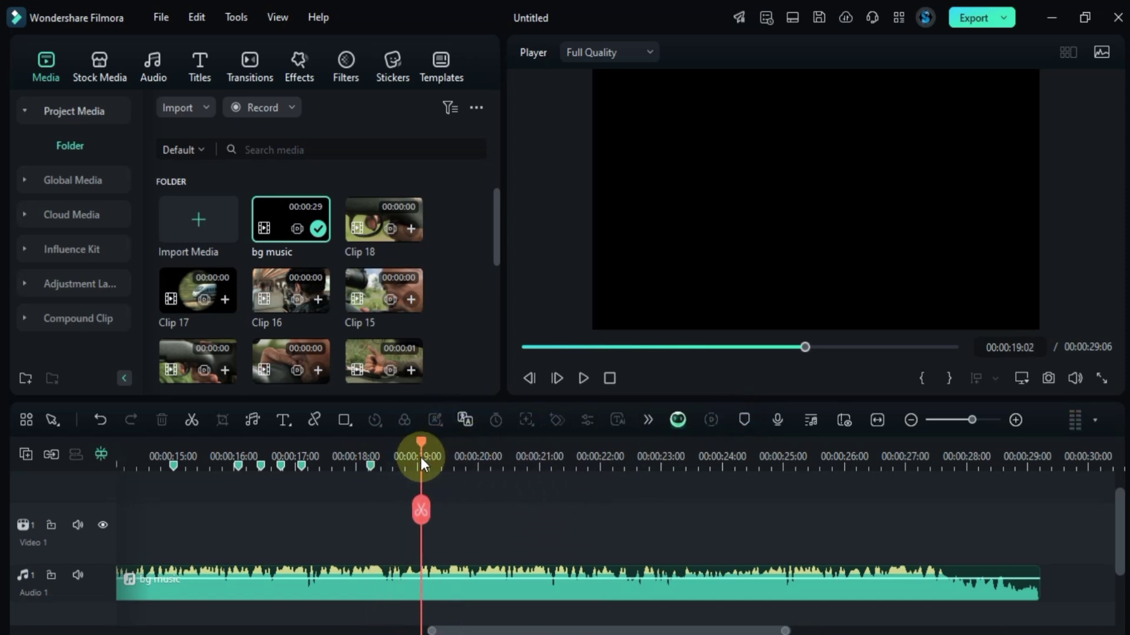
pyautogui.click(744, 419)
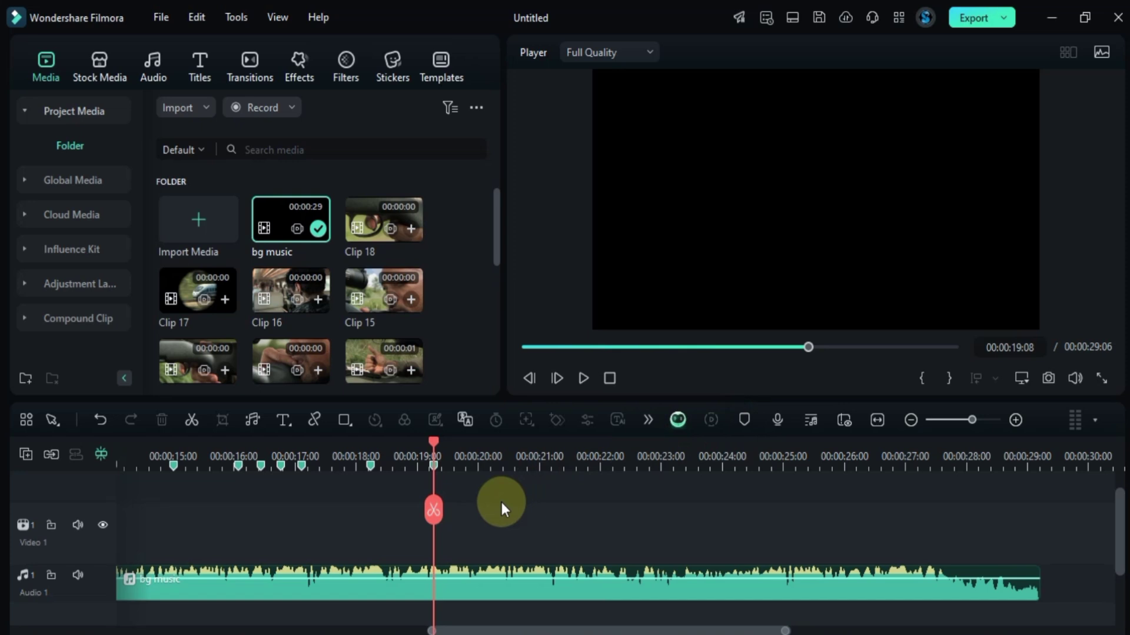
pyautogui.press('space')
pyautogui.press('space')
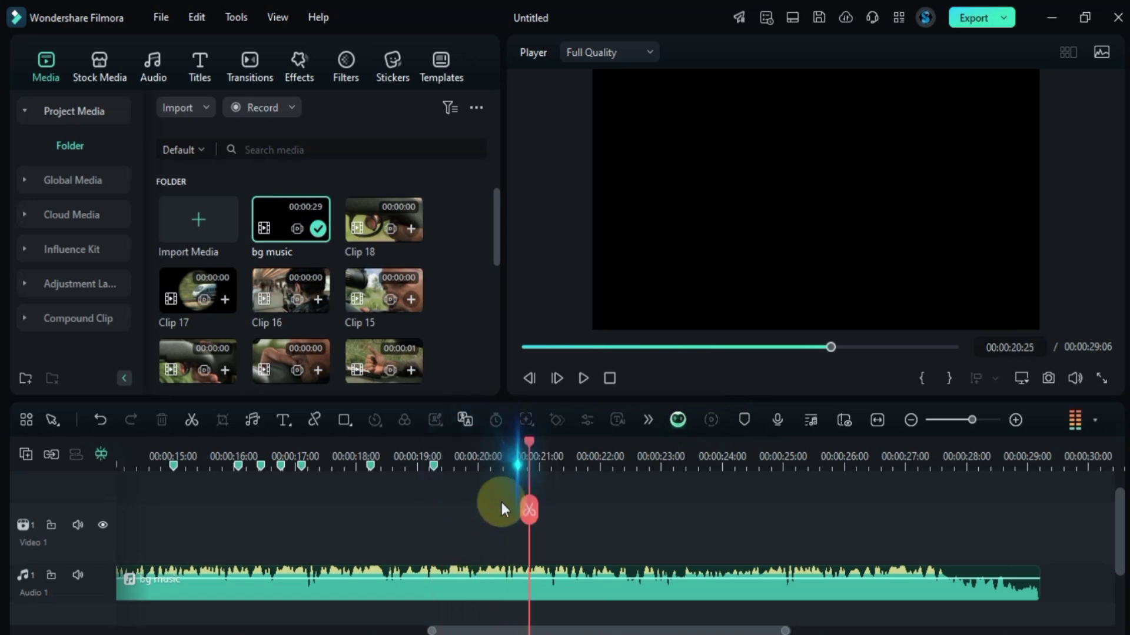
pyautogui.moveTo(474, 461); pyautogui.dragTo(457, 468)
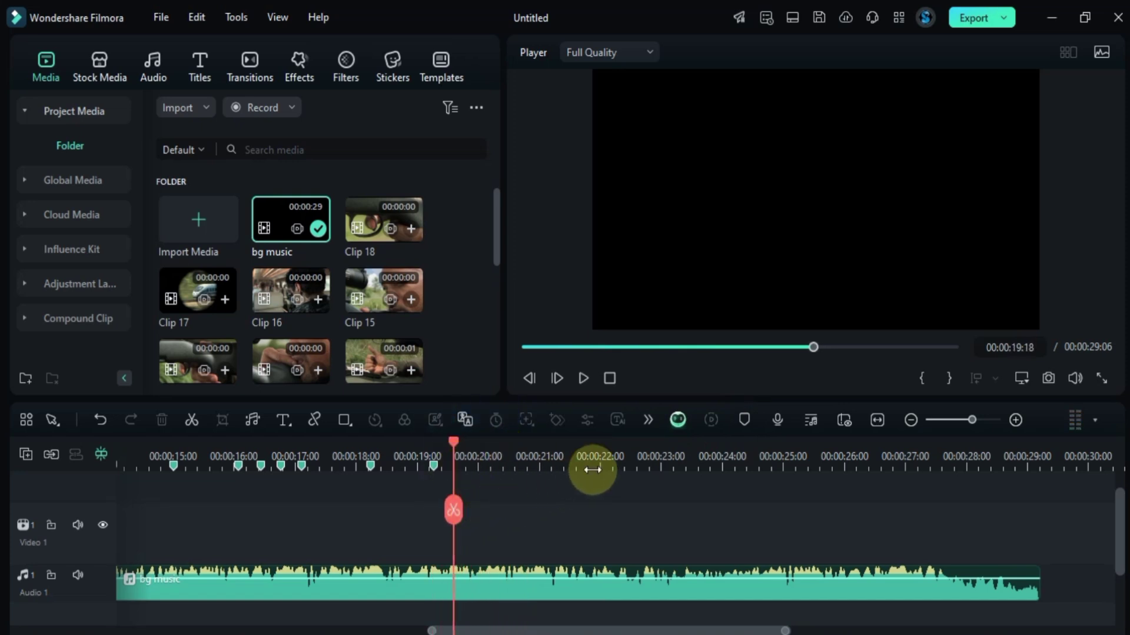
pyautogui.click(744, 420)
# - Add beat markers at 19:29, 20:19, 20:29 and near 21:10
pyautogui.press('space')
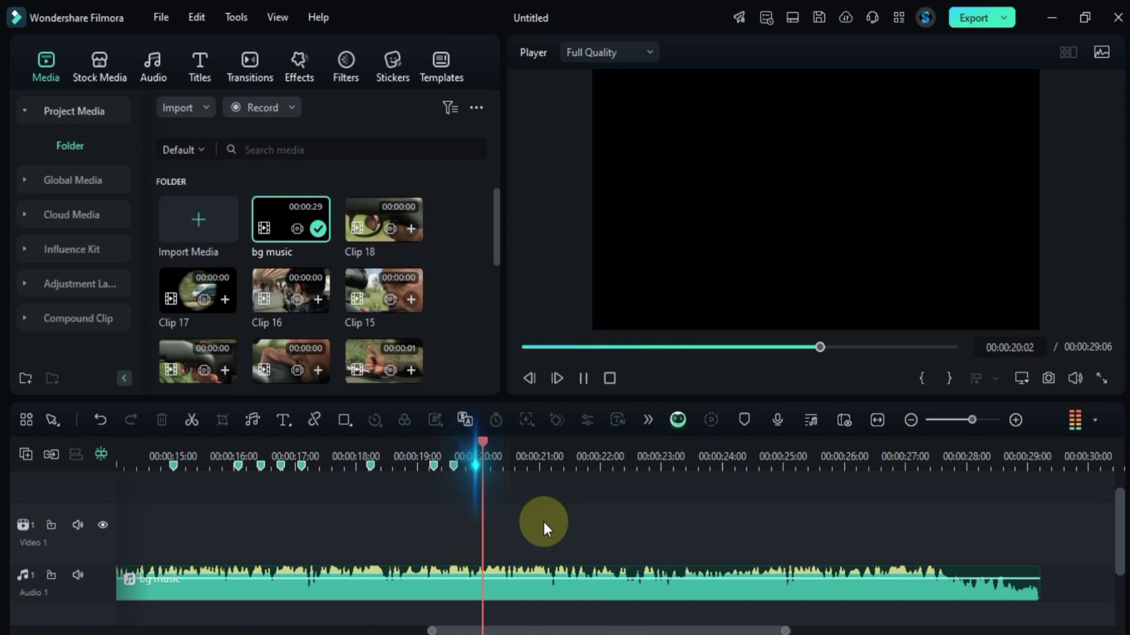
pyautogui.moveTo(469, 454); pyautogui.dragTo(477, 453)
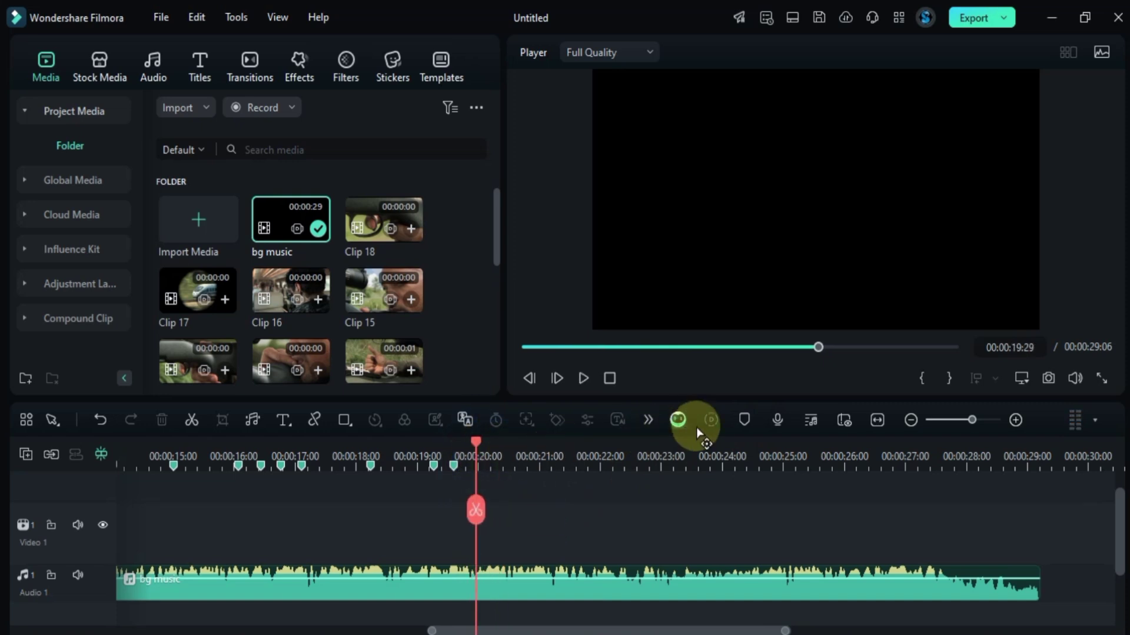
pyautogui.click(745, 420)
pyautogui.press('space')
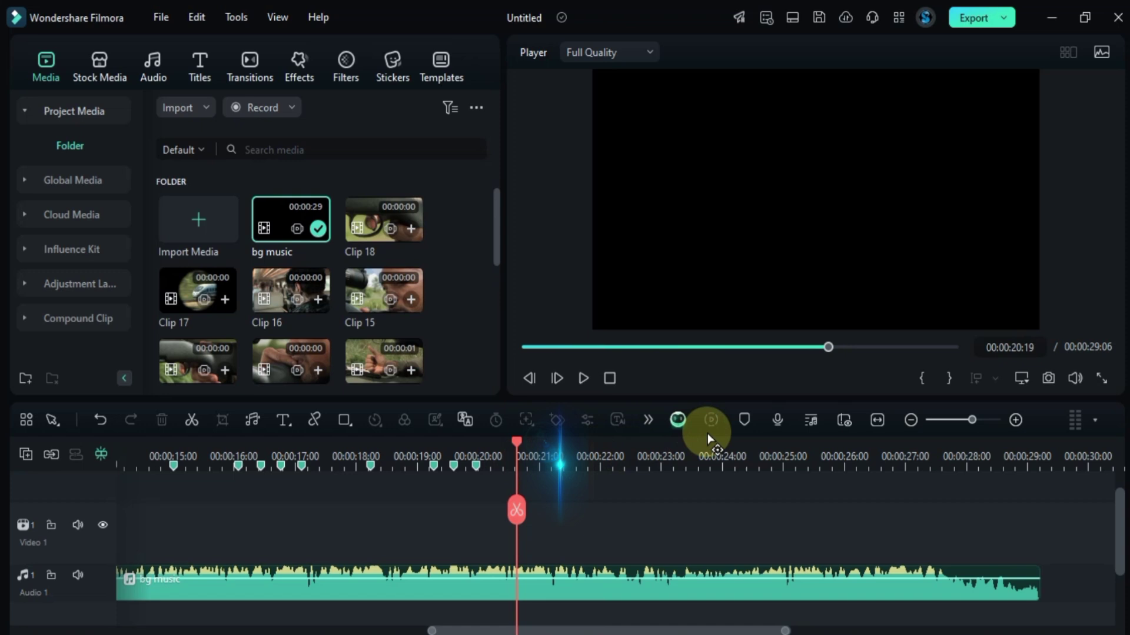
pyautogui.click(742, 420)
pyautogui.press('space')
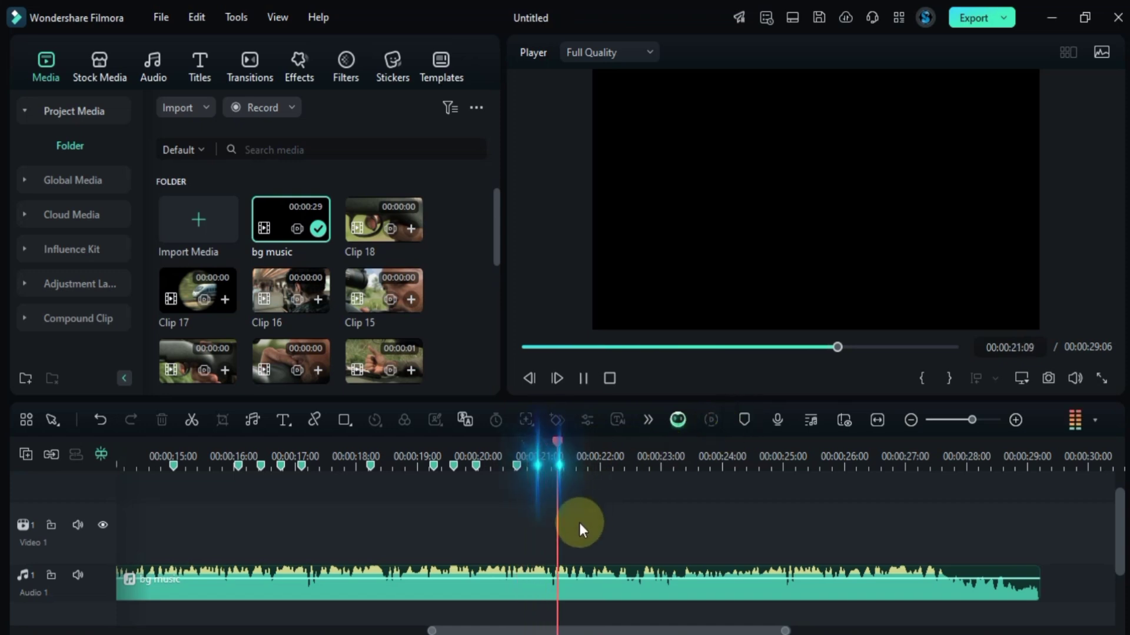
pyautogui.press('space')
pyautogui.click(745, 420)
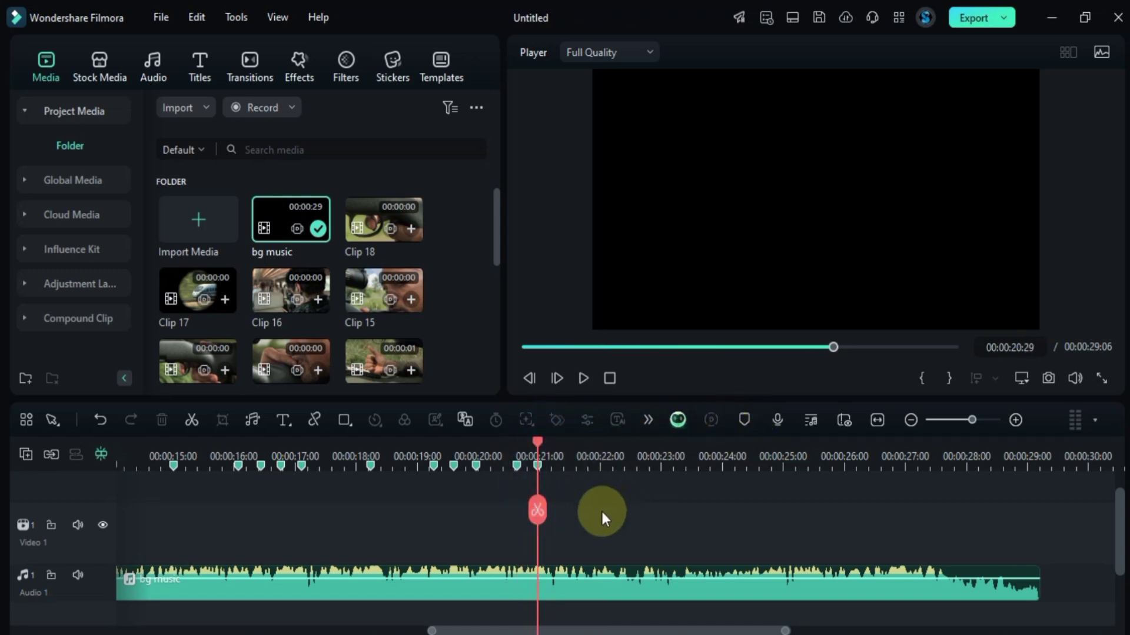
pyautogui.press('space')
pyautogui.press('space')
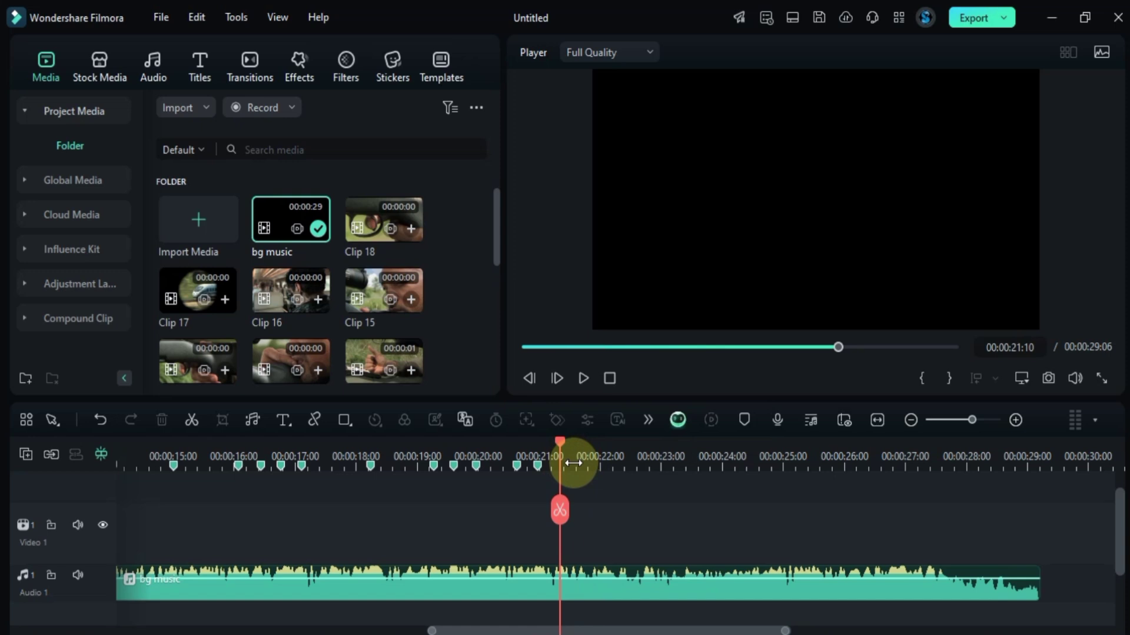
pyautogui.click(742, 428)
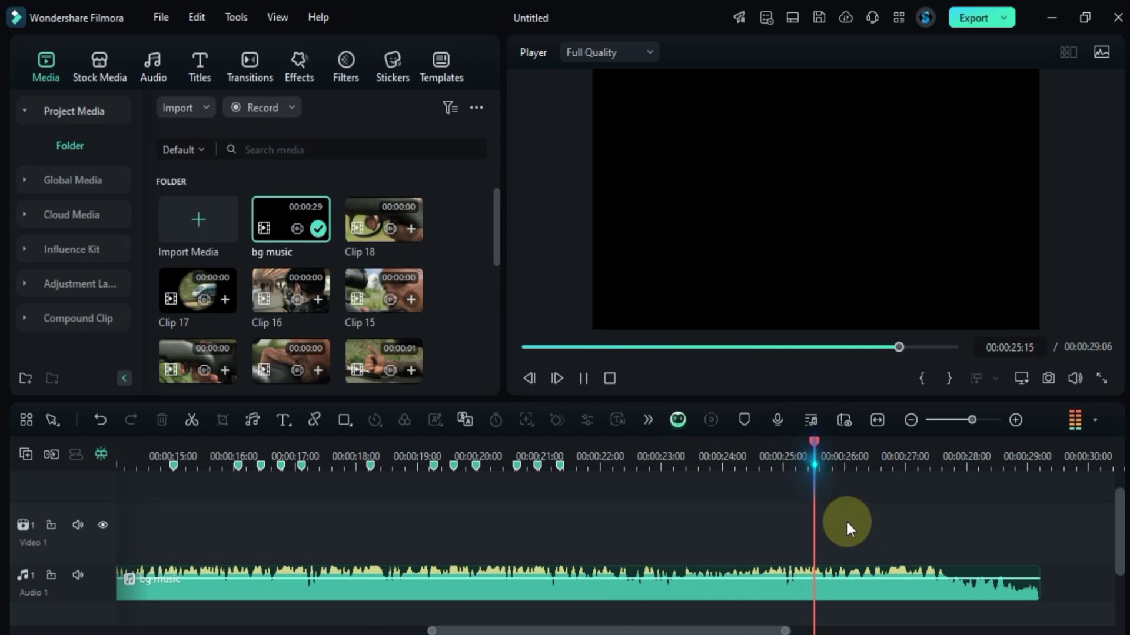
pyautogui.press('space')
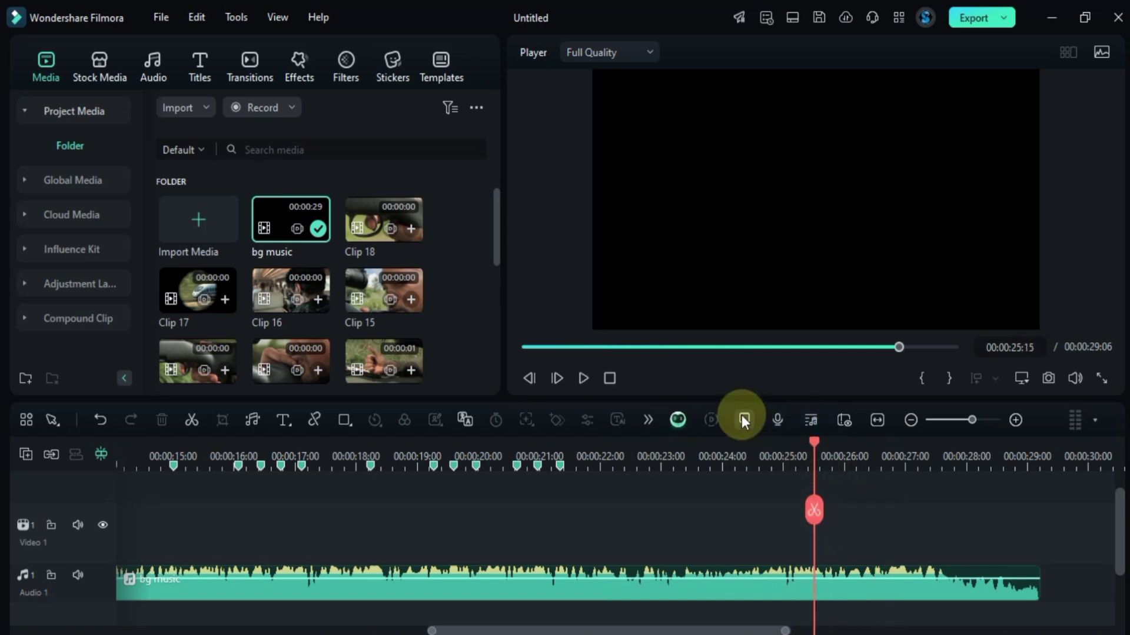
# - Fit the whole music track in view and play it from the start against the markers
pyautogui.click(878, 420)
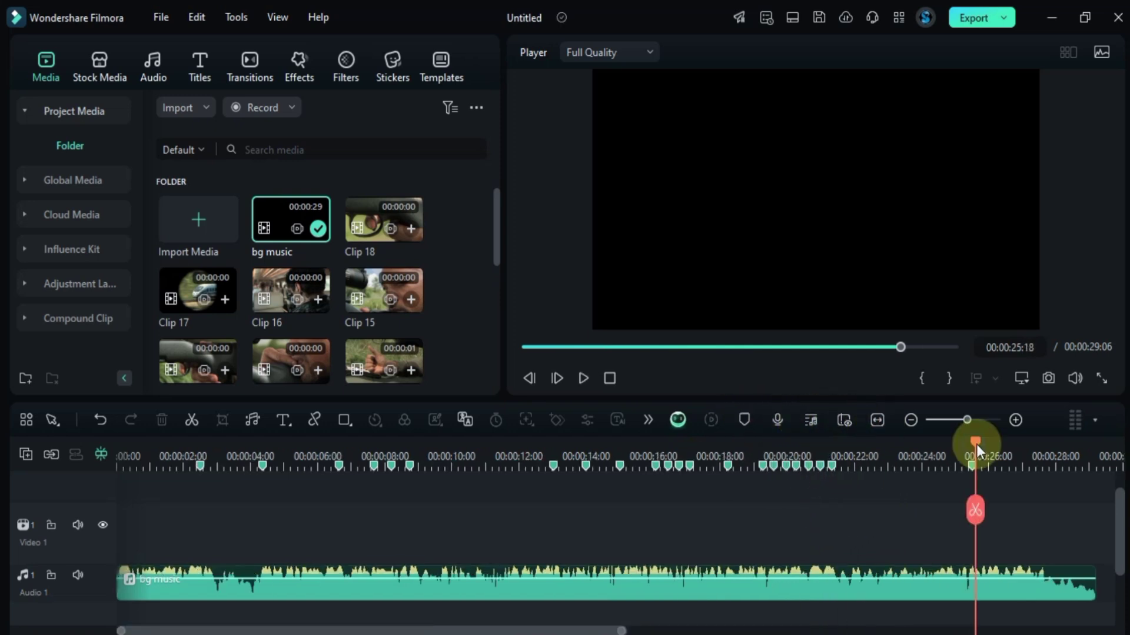
pyautogui.moveTo(976, 444); pyautogui.dragTo(116, 475)
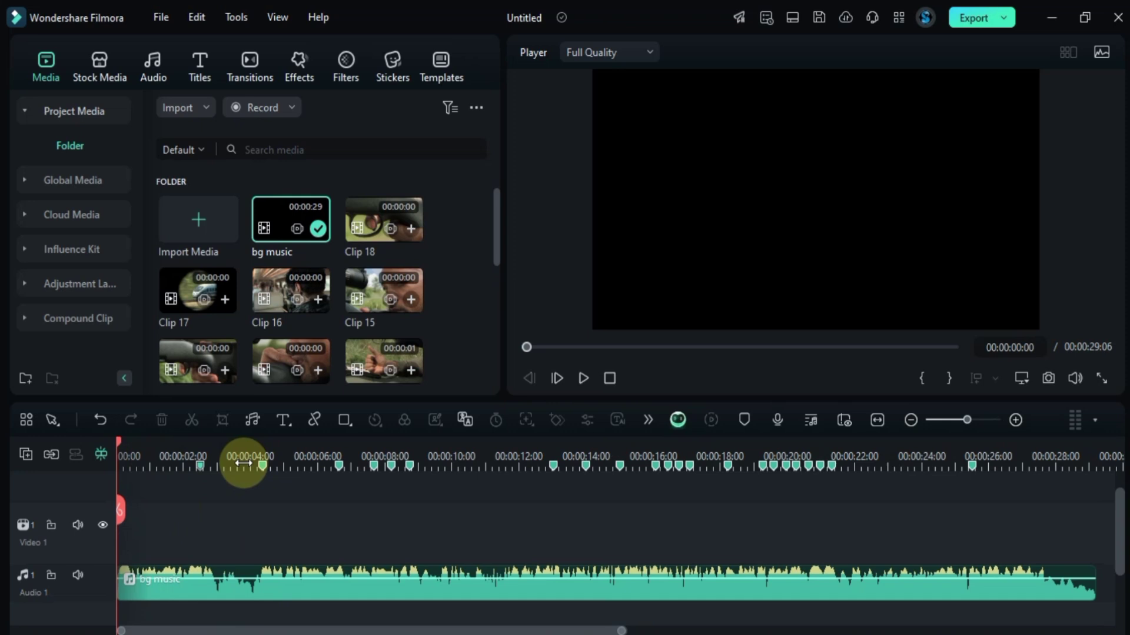
pyautogui.click(583, 378)
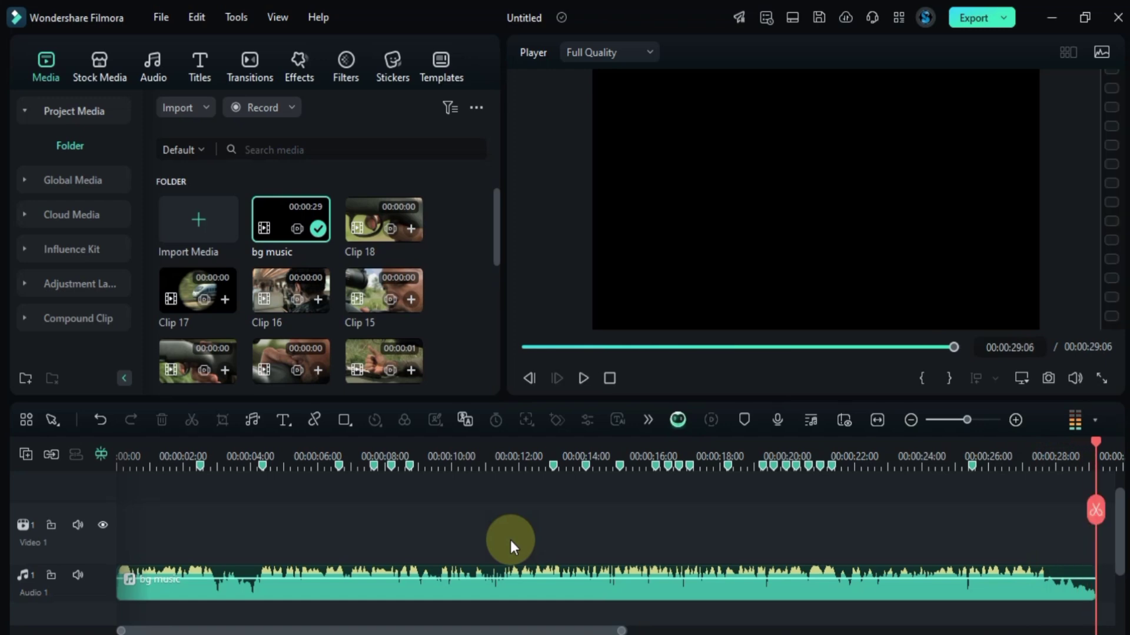
pyautogui.press('space')
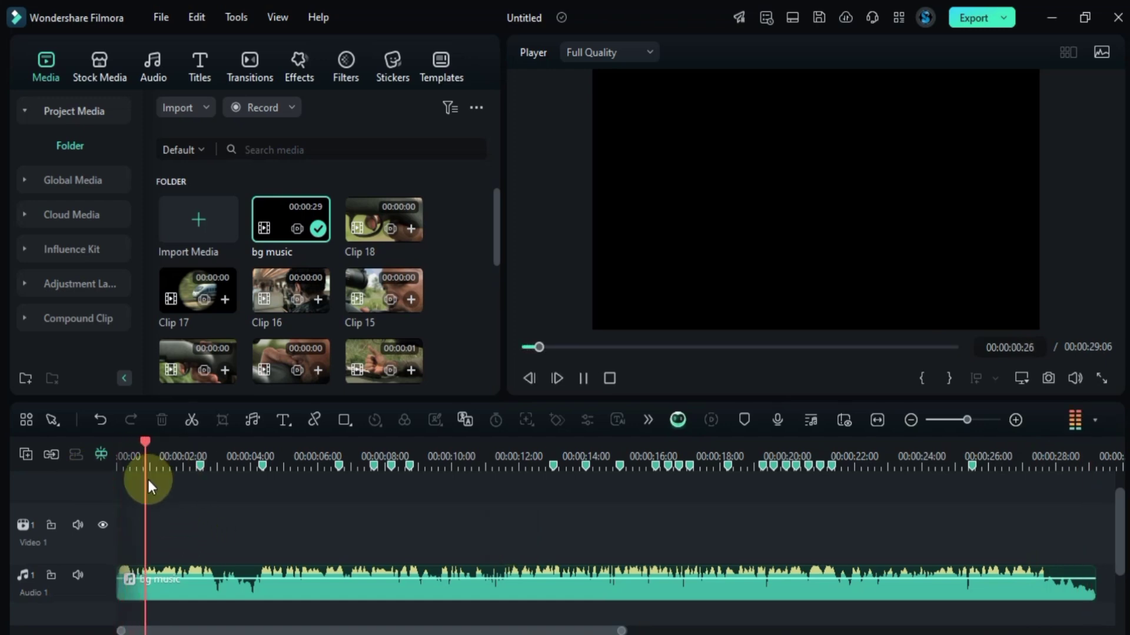
# - Place a Title background clip at the start of Video 1, trimmed to two seconds
pyautogui.hotkey('ctrl', '/')
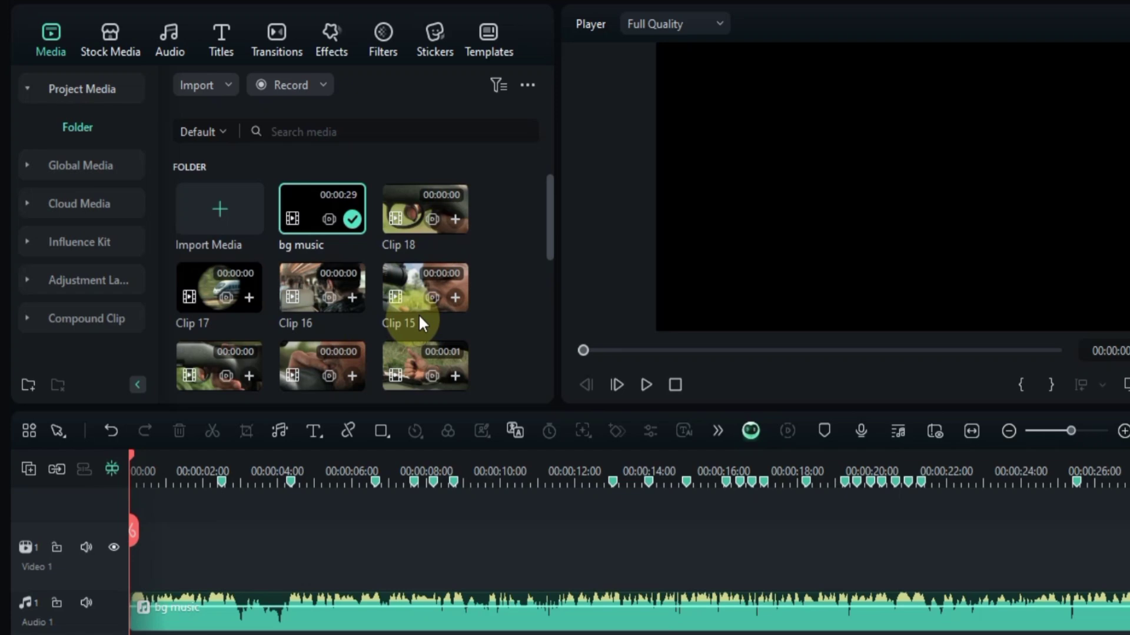
pyautogui.scroll(-5, 516, 241)
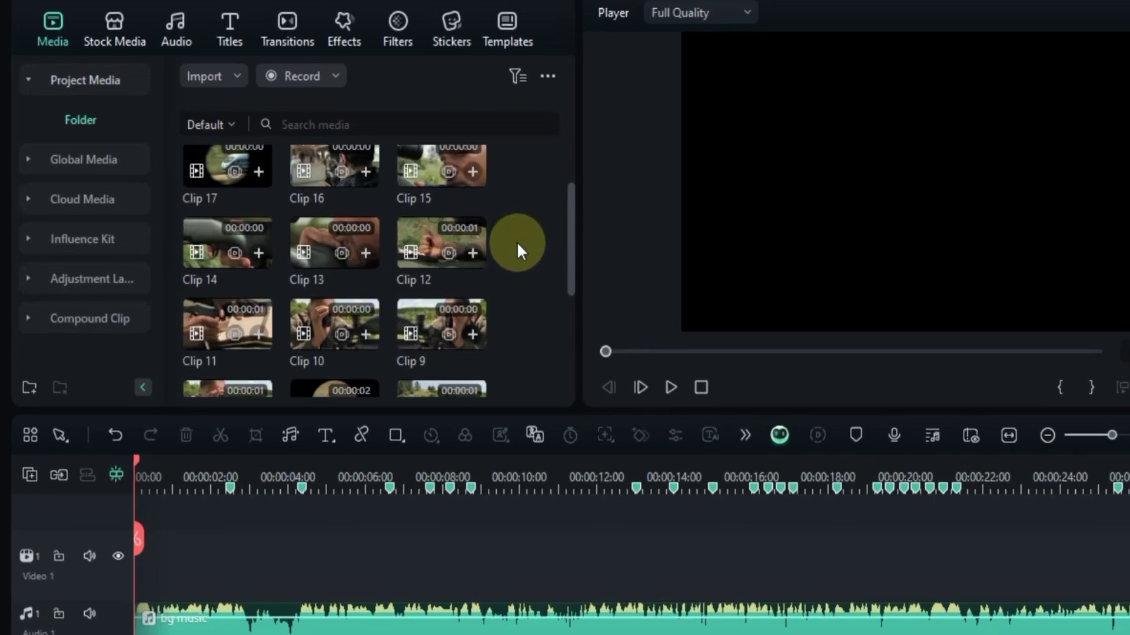
pyautogui.moveTo(435, 341); pyautogui.dragTo(128, 563)
pyautogui.click(229, 493)
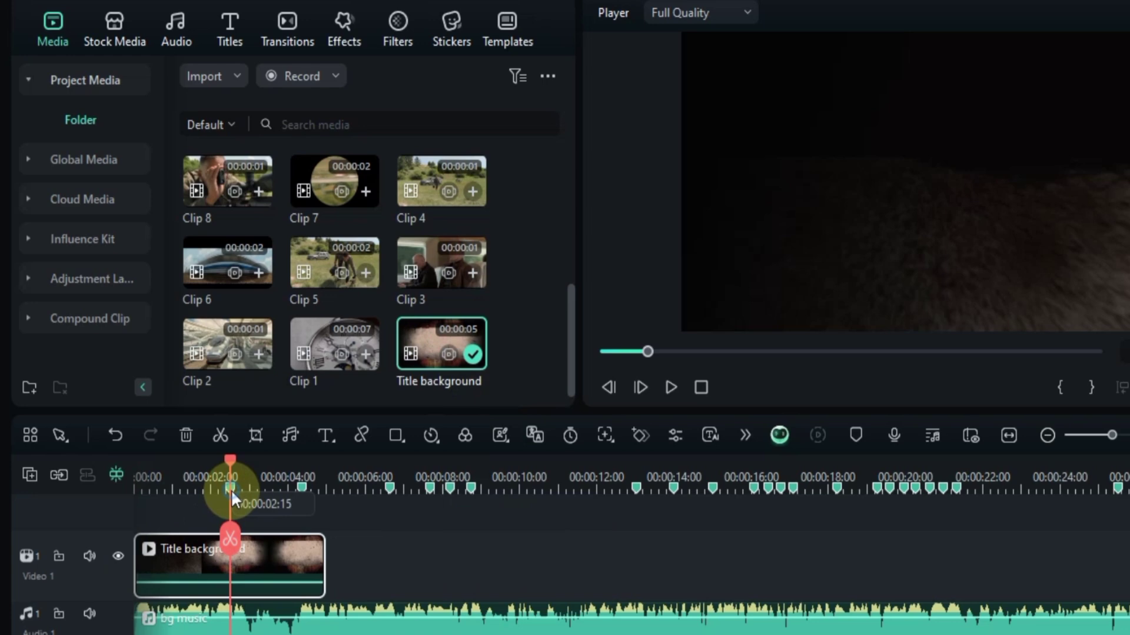
pyautogui.click(230, 538)
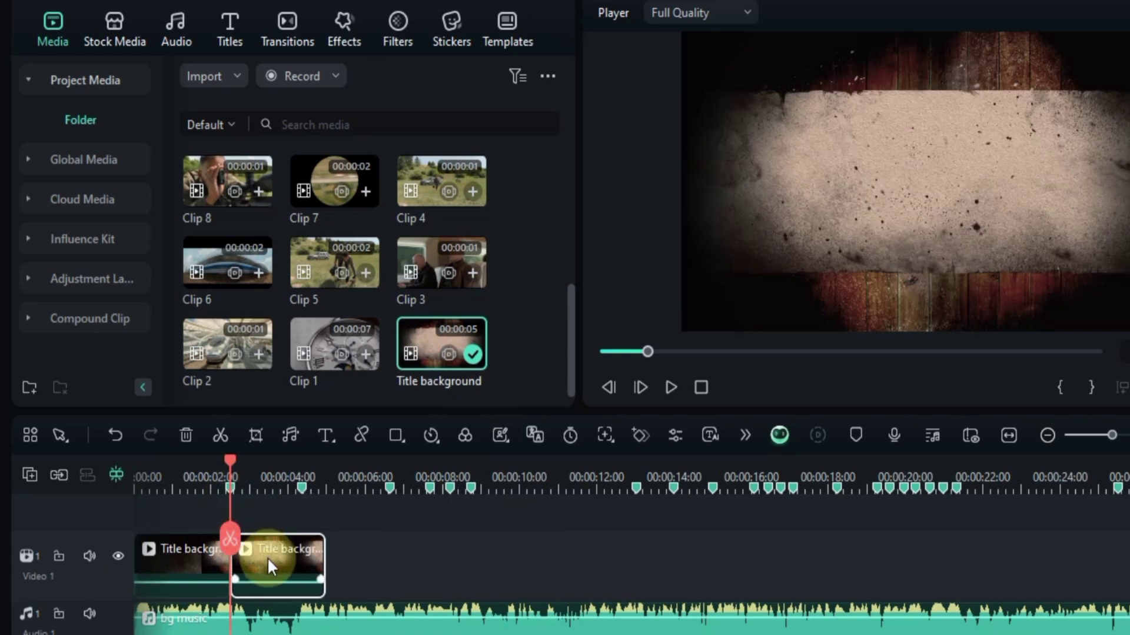
pyautogui.press('Delete')
pyautogui.moveTo(231, 469); pyautogui.dragTo(95, 491)
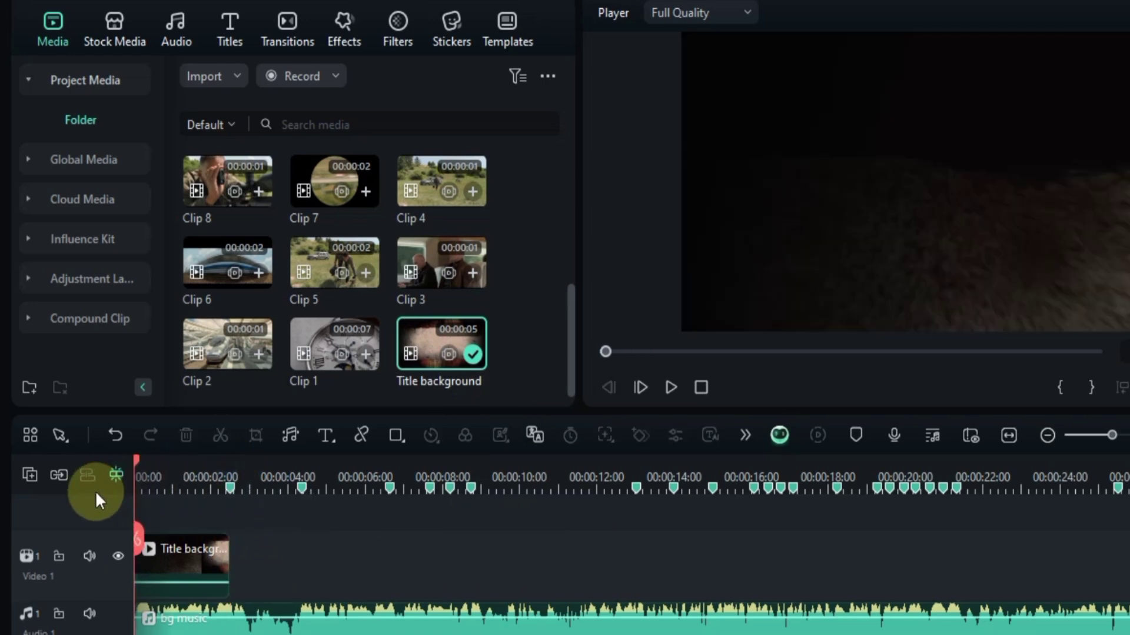
# - Add a default text title on track 2, trimmed to two seconds
pyautogui.scroll(1, 185, 523)
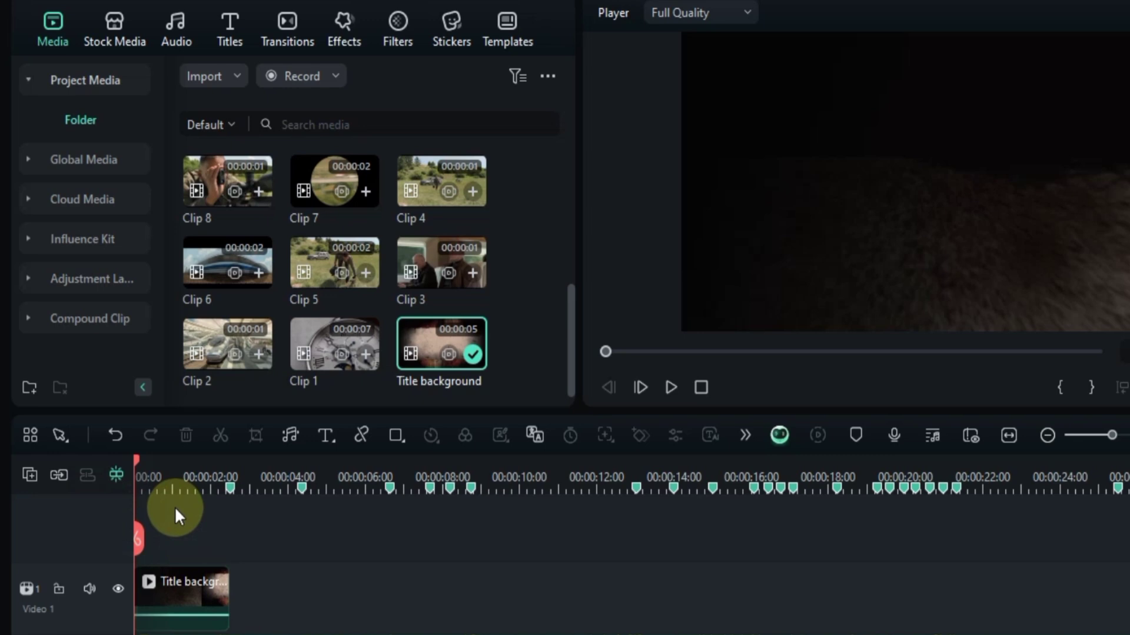
pyautogui.click(326, 435)
pyautogui.click(380, 465)
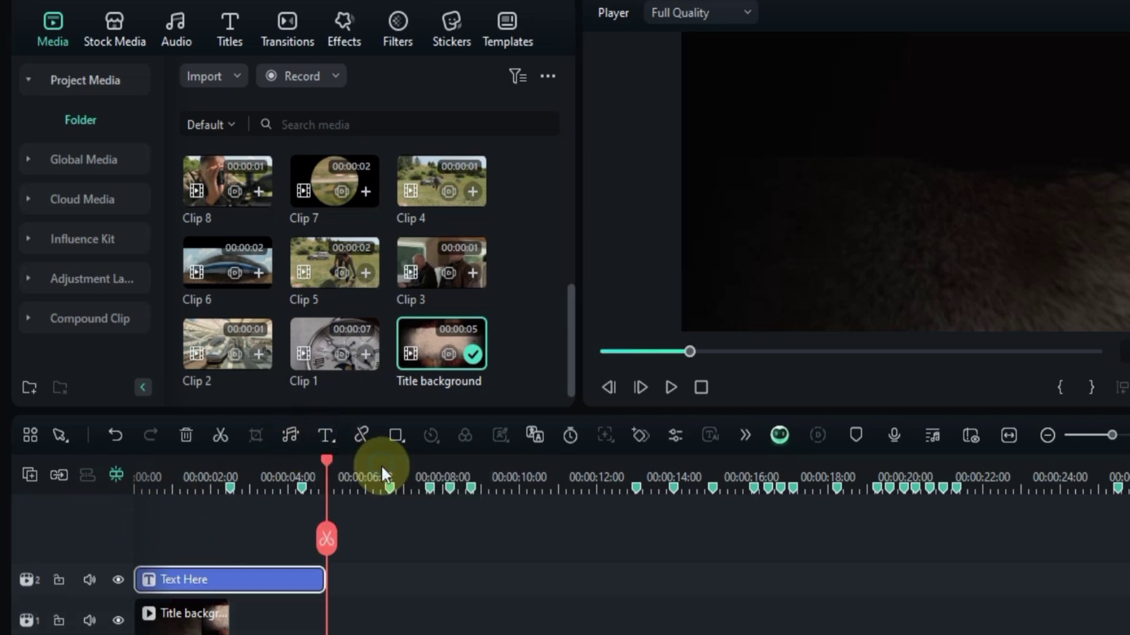
pyautogui.click(228, 485)
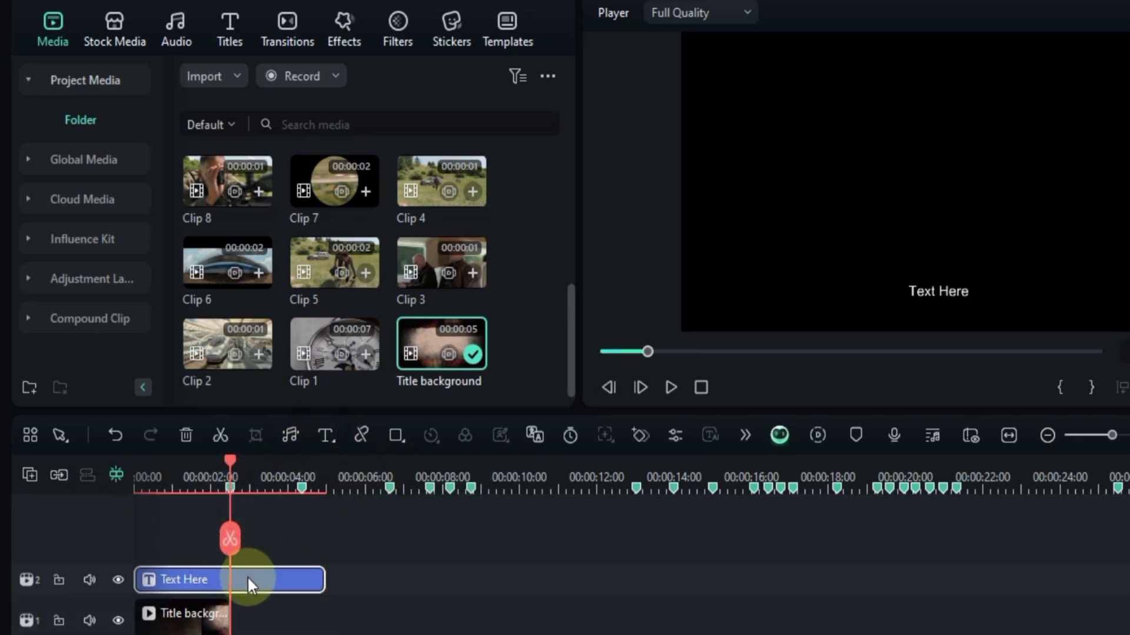
pyautogui.click(230, 539)
pyautogui.press('Delete')
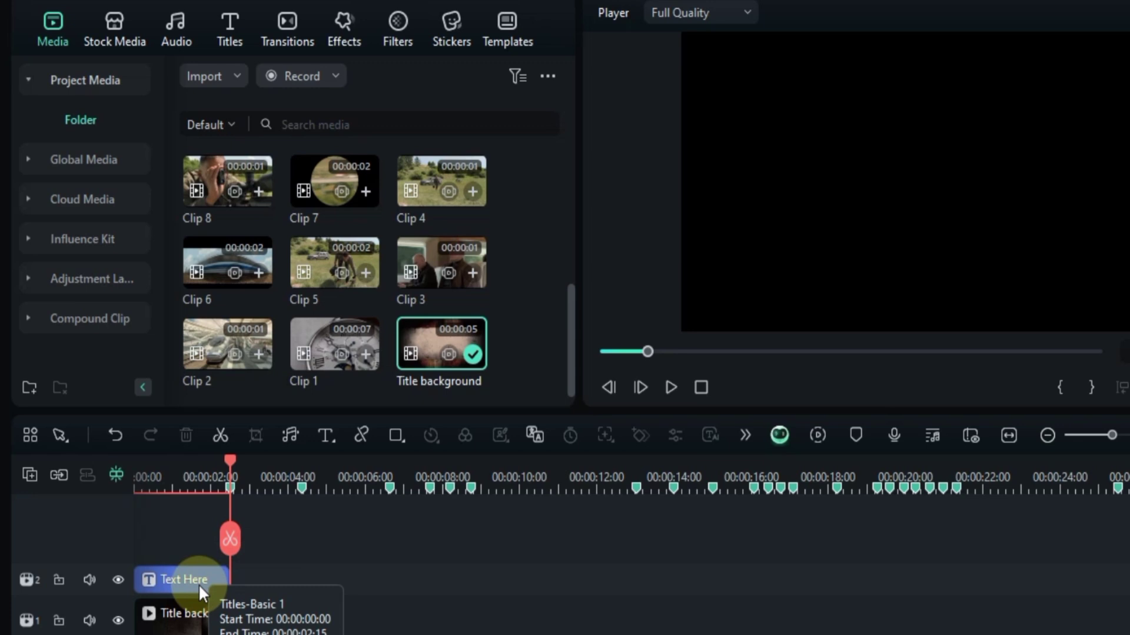
# - Set the title's font size to 48 and its font to 28 Days Later
pyautogui.doubleClick(200, 587)
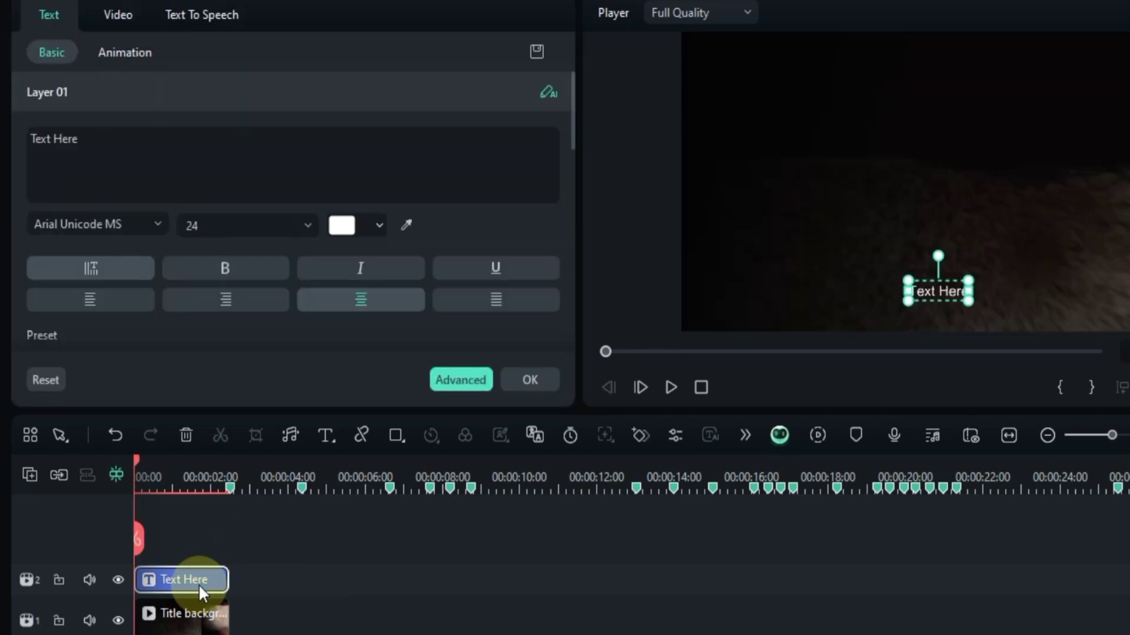
pyautogui.click(223, 227)
pyautogui.write('48')
pyautogui.press('Return')
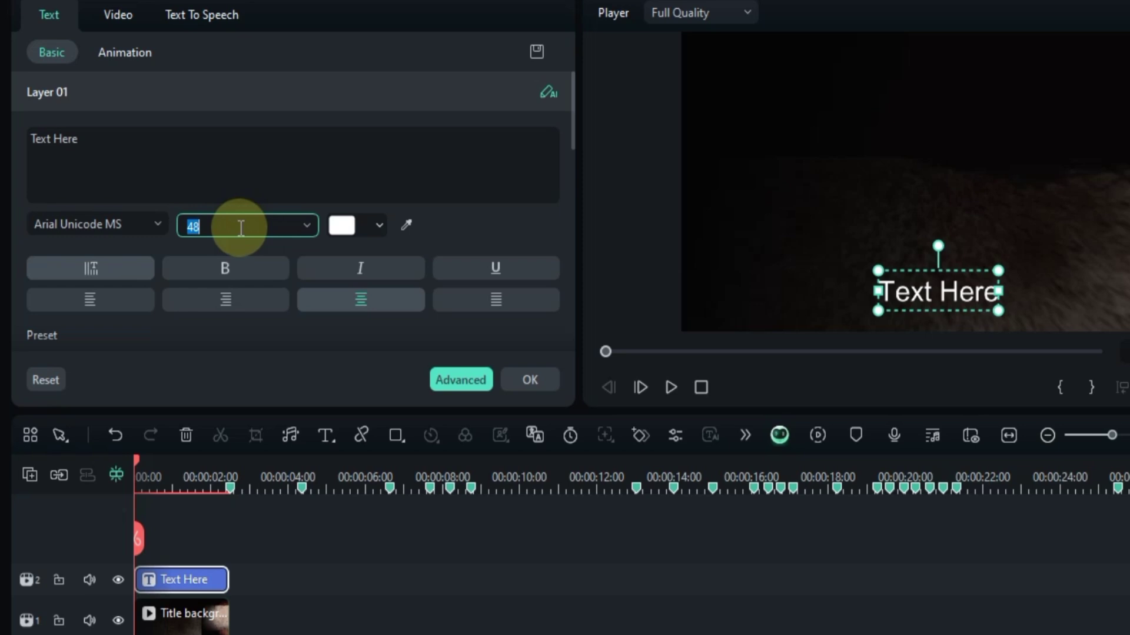
pyautogui.click(105, 225)
pyautogui.write('28')
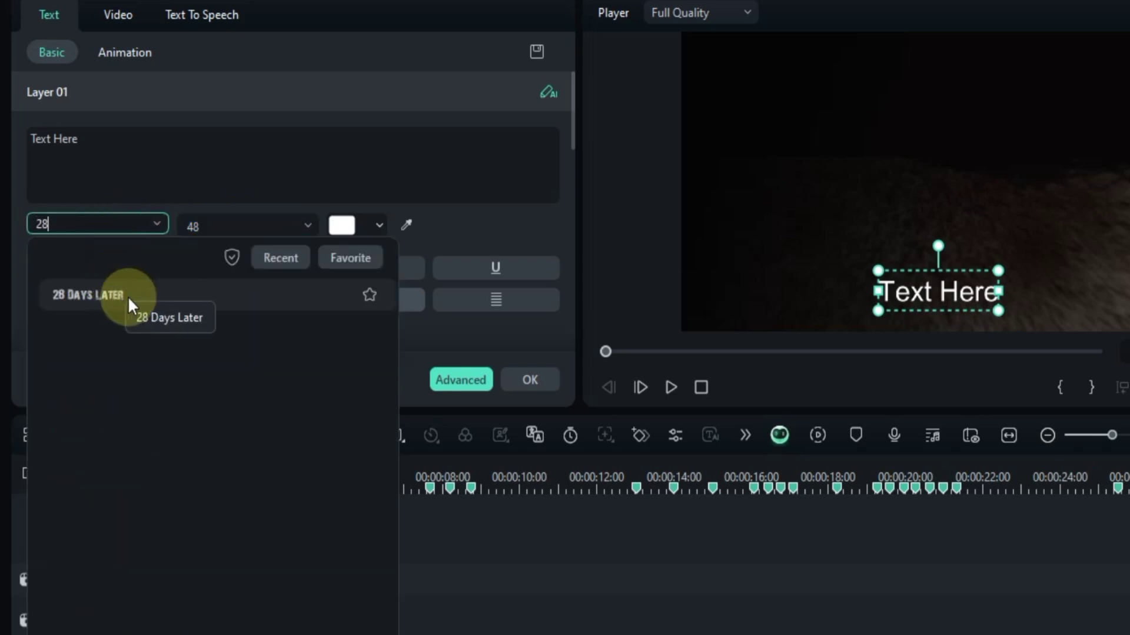
pyautogui.click(154, 295)
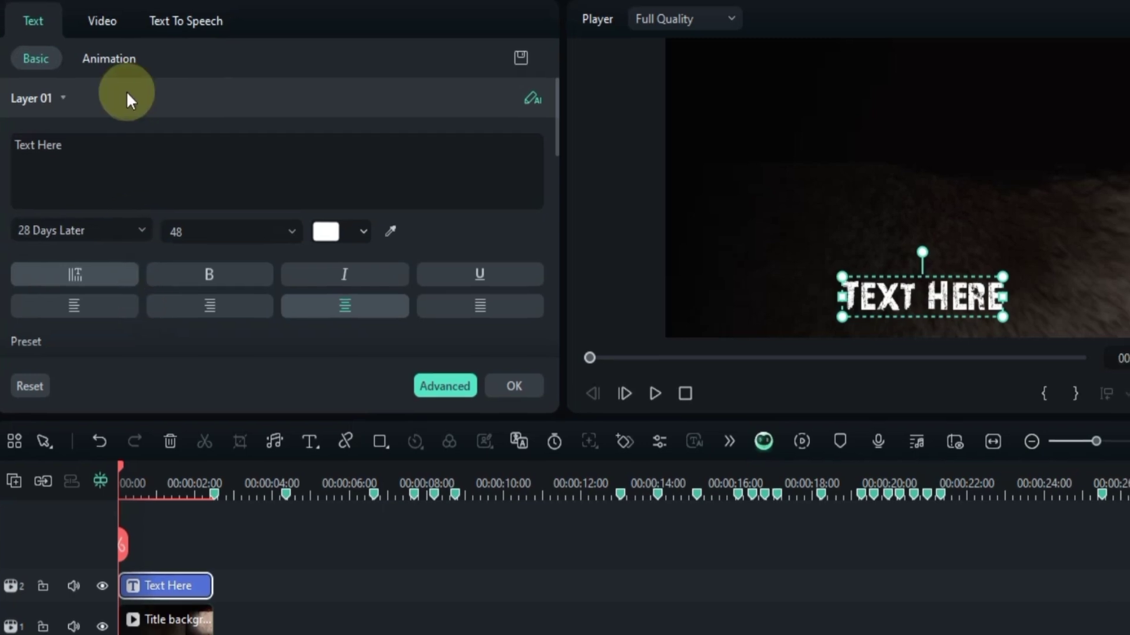
# - Centre the title on the paper and make it read CINEMATIC TRAILER on two lines
pyautogui.click(147, 489)
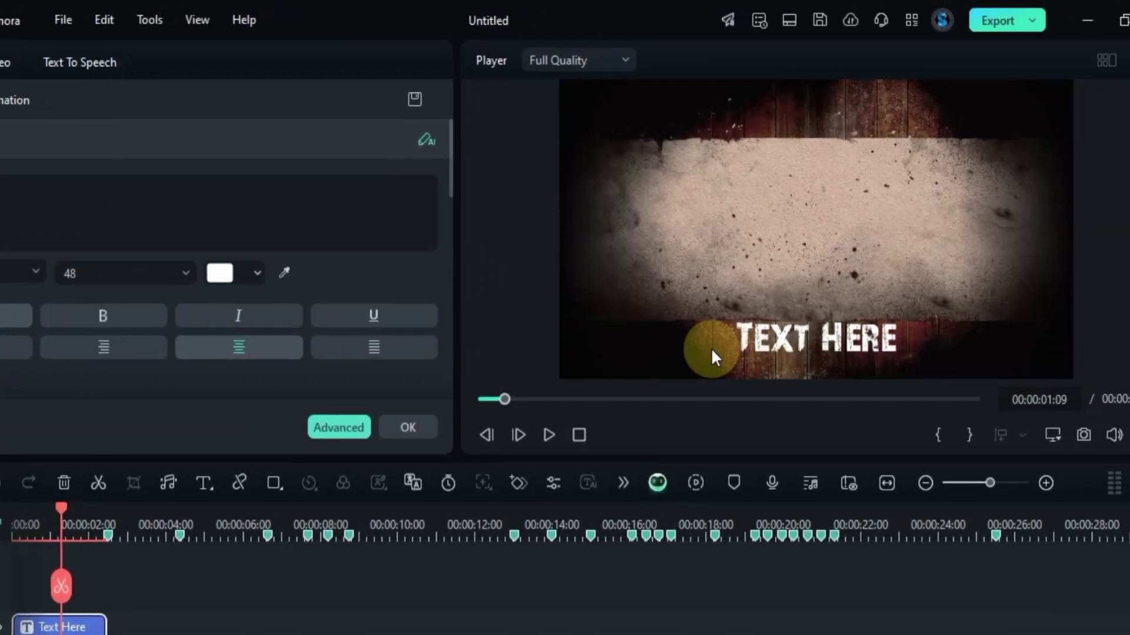
pyautogui.moveTo(780, 347); pyautogui.dragTo(781, 231)
pyautogui.tripleClick(89, 209)
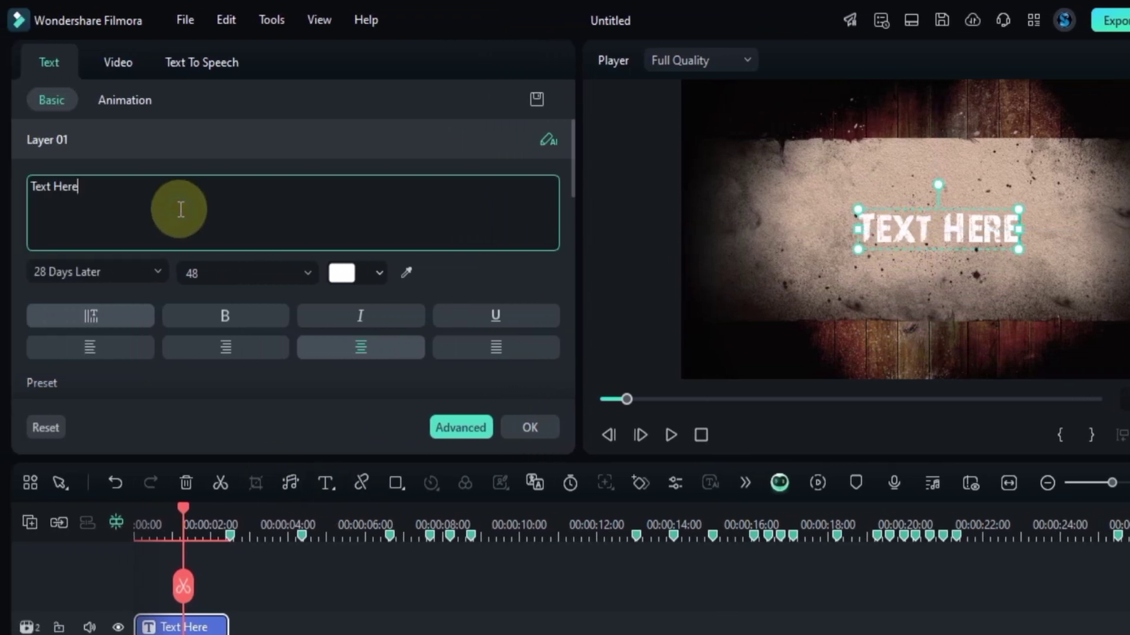
pyautogui.write('CINEMATIC TRA')
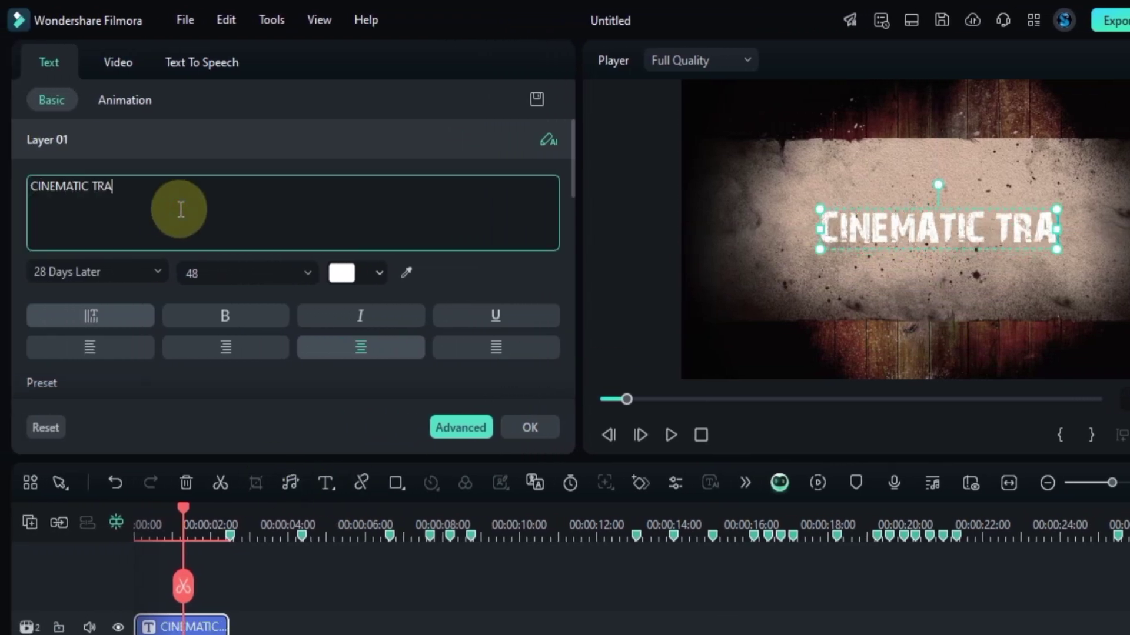
pyautogui.write('ILER')
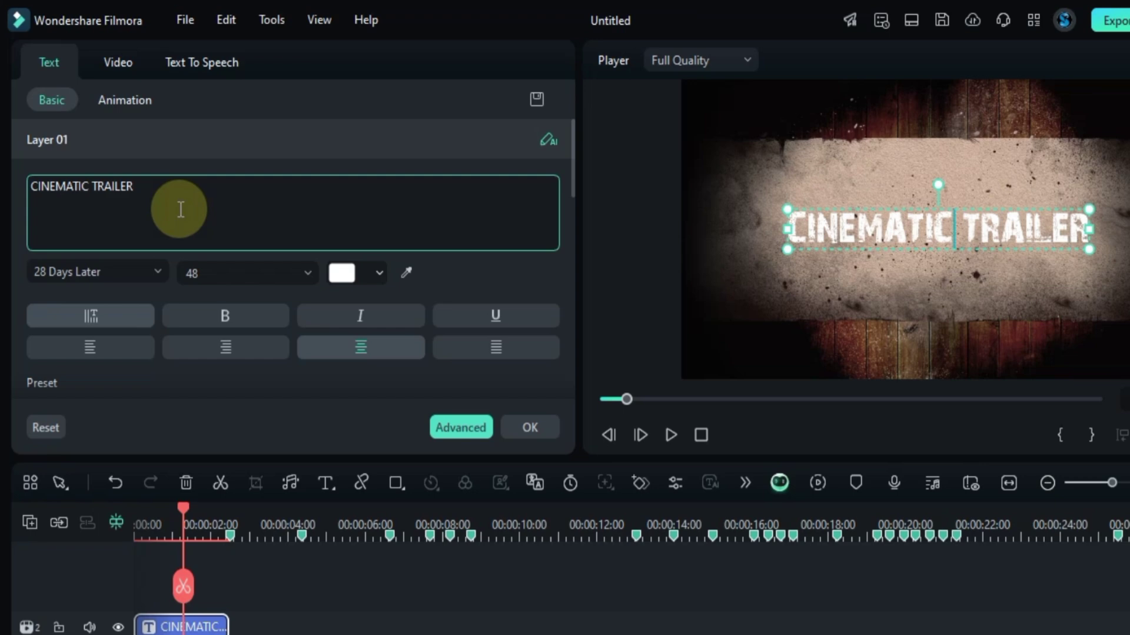
pyautogui.press('BackSpace')
pyautogui.press('Return')
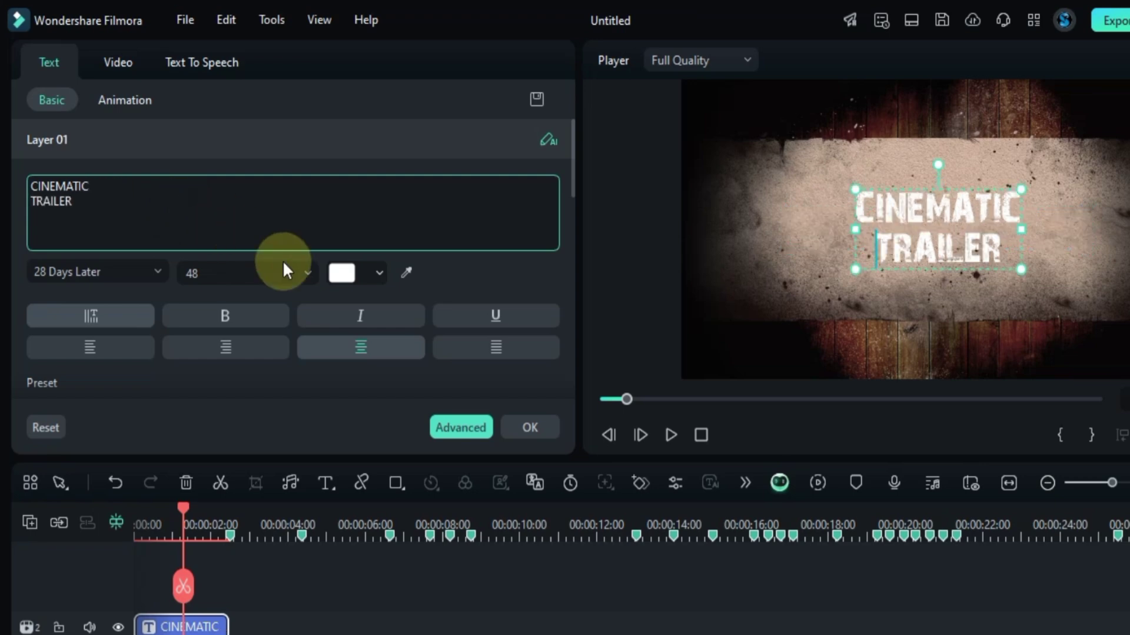
# - Apply the textured outline 'A' preset to the title in Advanced Text Edit
pyautogui.click(458, 429)
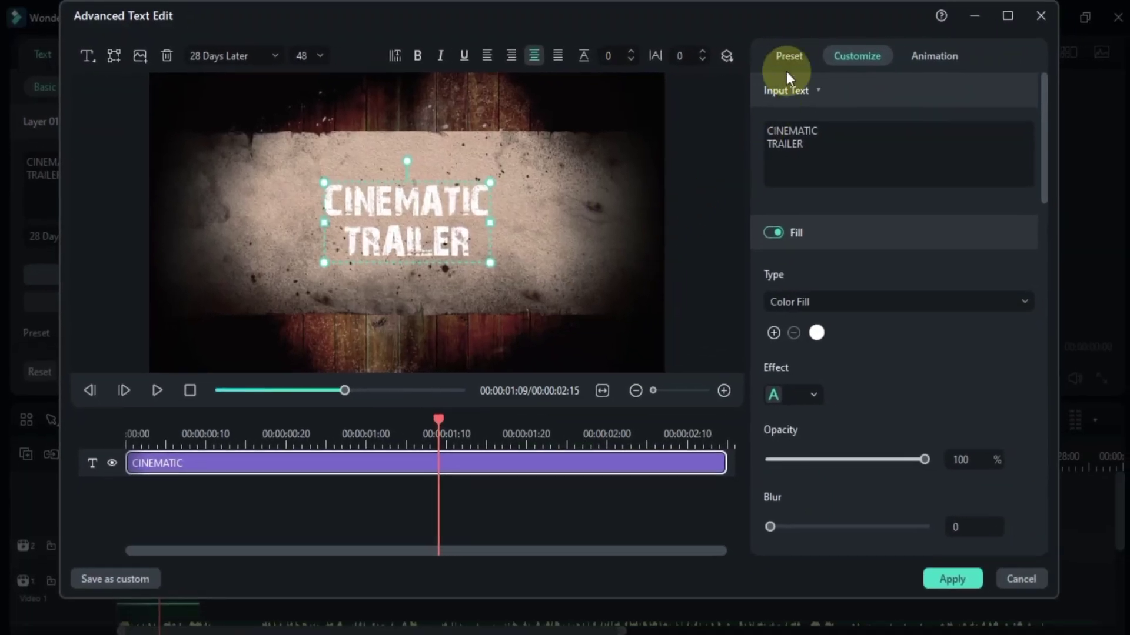
pyautogui.click(790, 56)
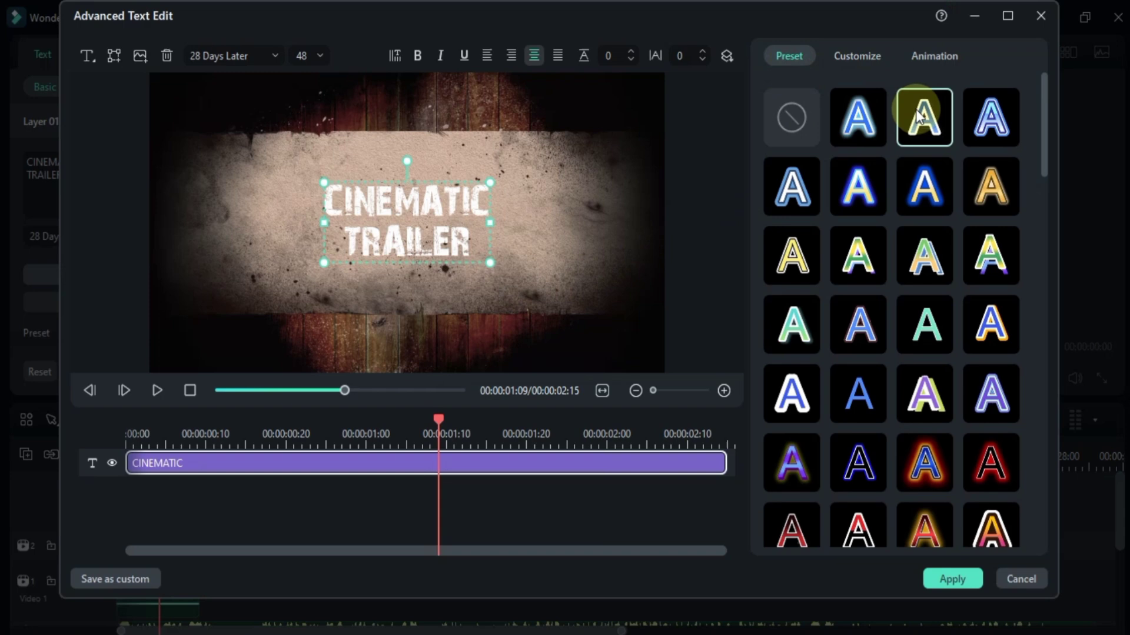
pyautogui.moveTo(1043, 97); pyautogui.dragTo(1066, 240)
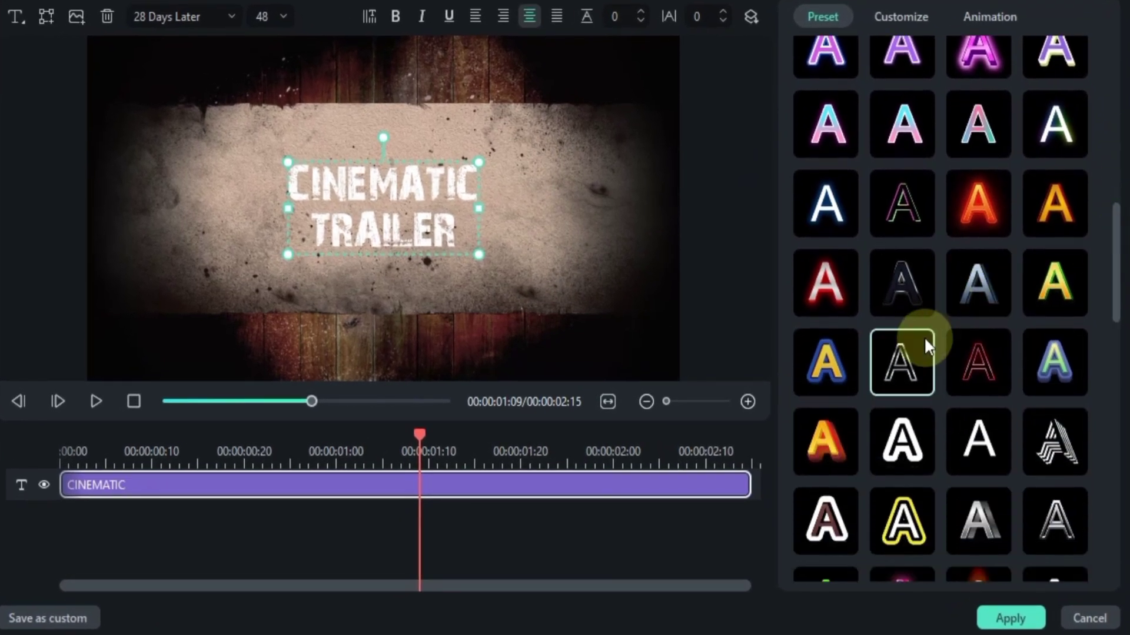
pyautogui.click(914, 358)
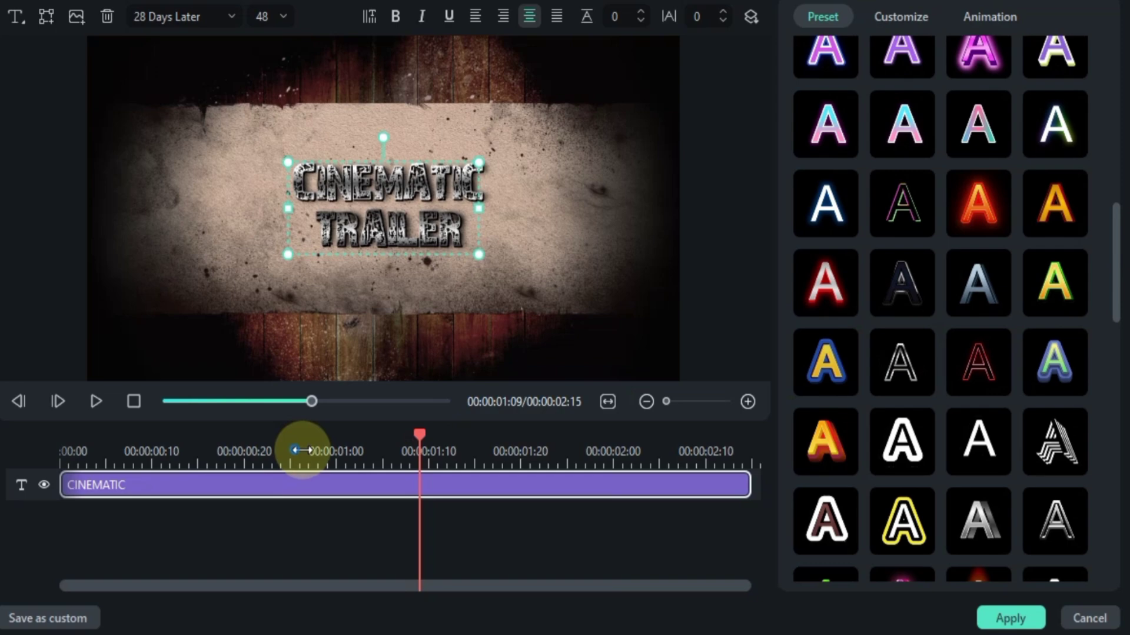
pyautogui.moveTo(299, 454); pyautogui.dragTo(428, 469)
pyautogui.scroll(5, 1022, 231)
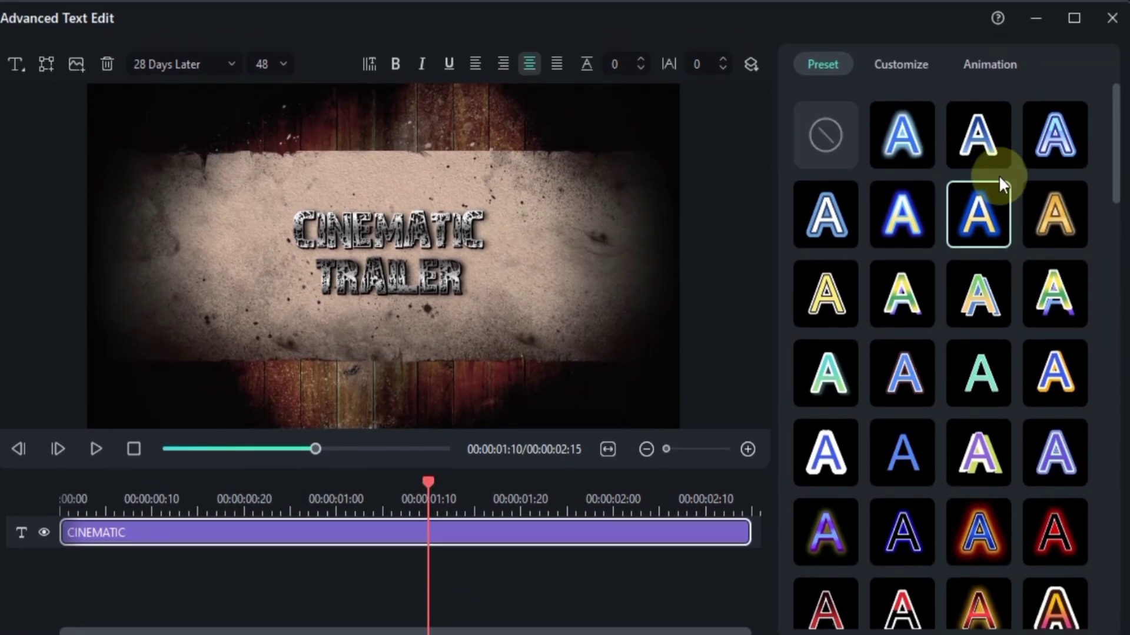
# - Add an in-animation to the title, set letter spacing to 12, and apply the edits
pyautogui.click(986, 68)
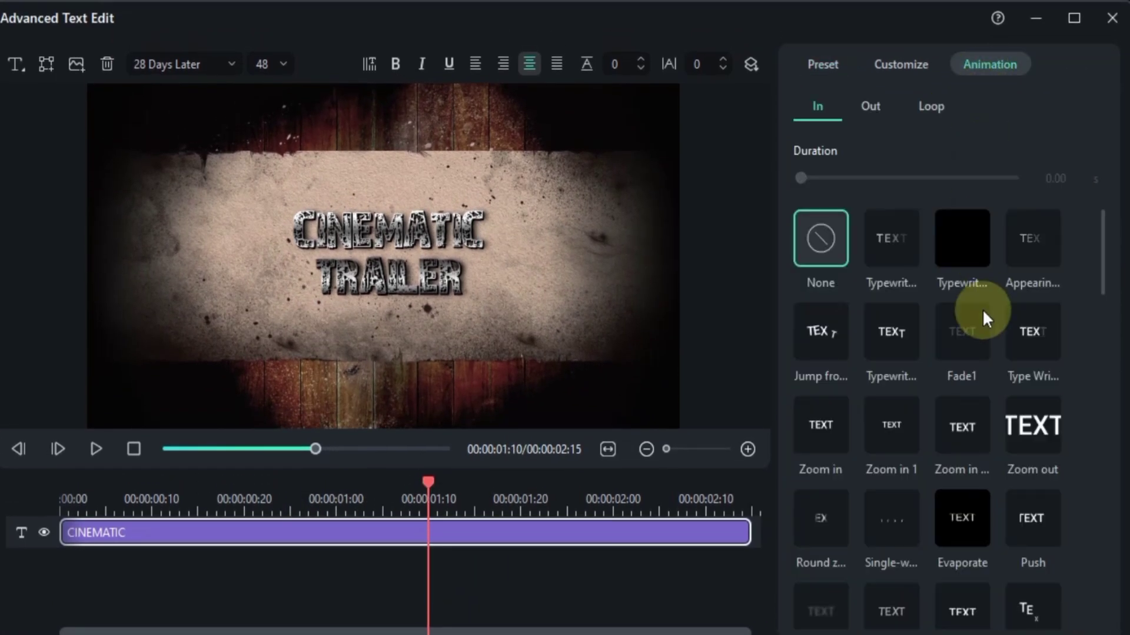
pyautogui.moveTo(1104, 250); pyautogui.dragTo(1106, 335)
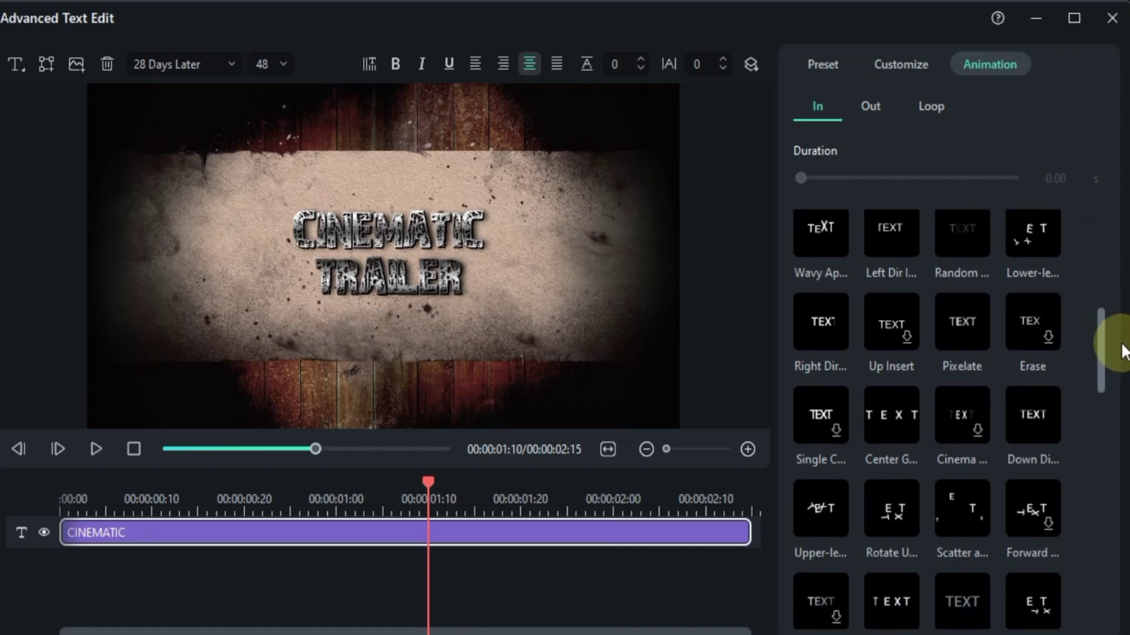
pyautogui.click(877, 407)
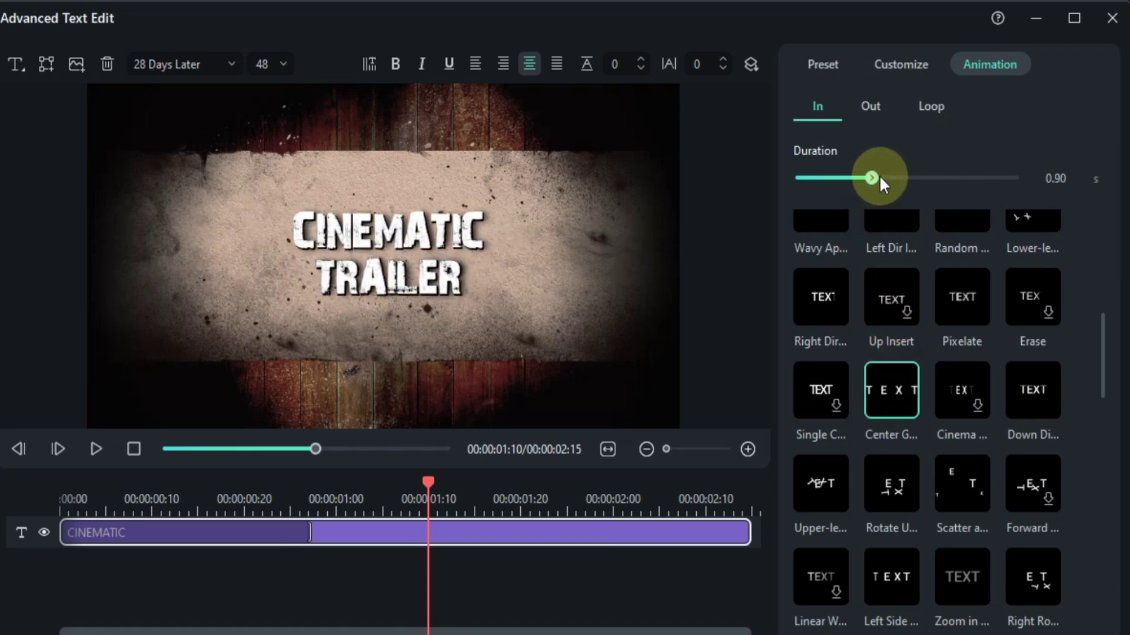
pyautogui.moveTo(881, 178); pyautogui.dragTo(893, 177)
pyautogui.click(891, 394)
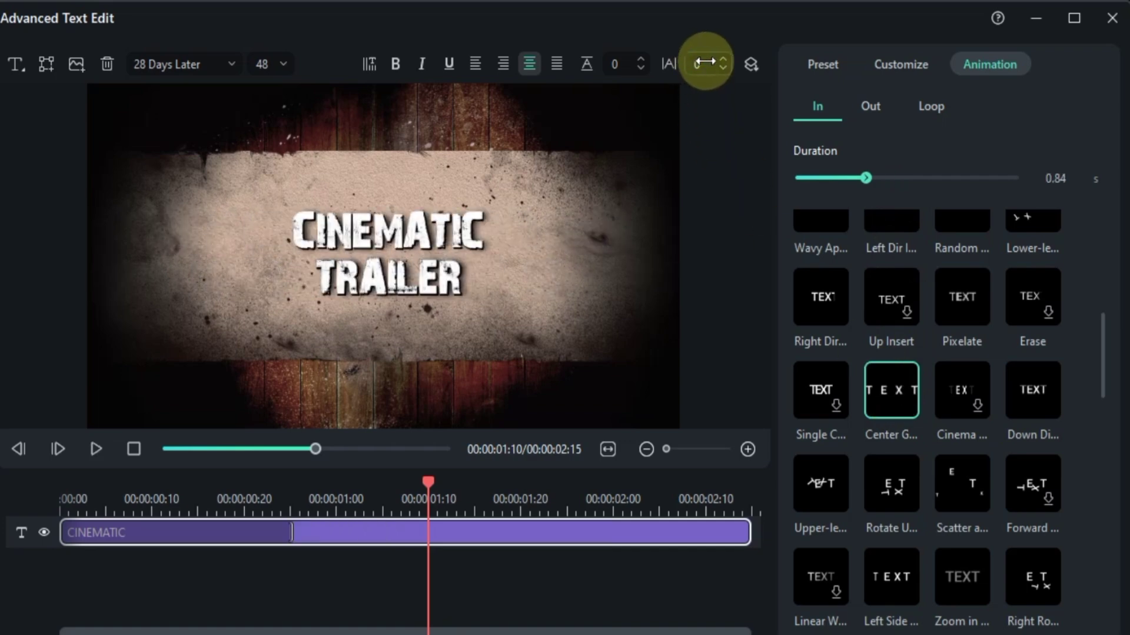
pyautogui.moveTo(704, 62); pyautogui.dragTo(750, 58)
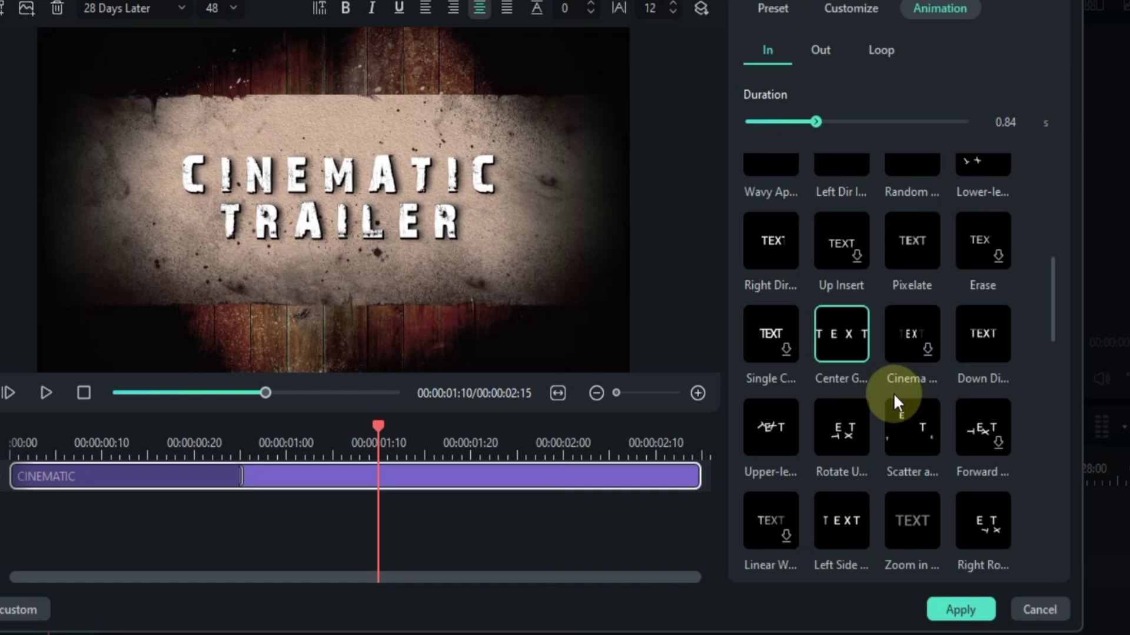
pyautogui.click(960, 609)
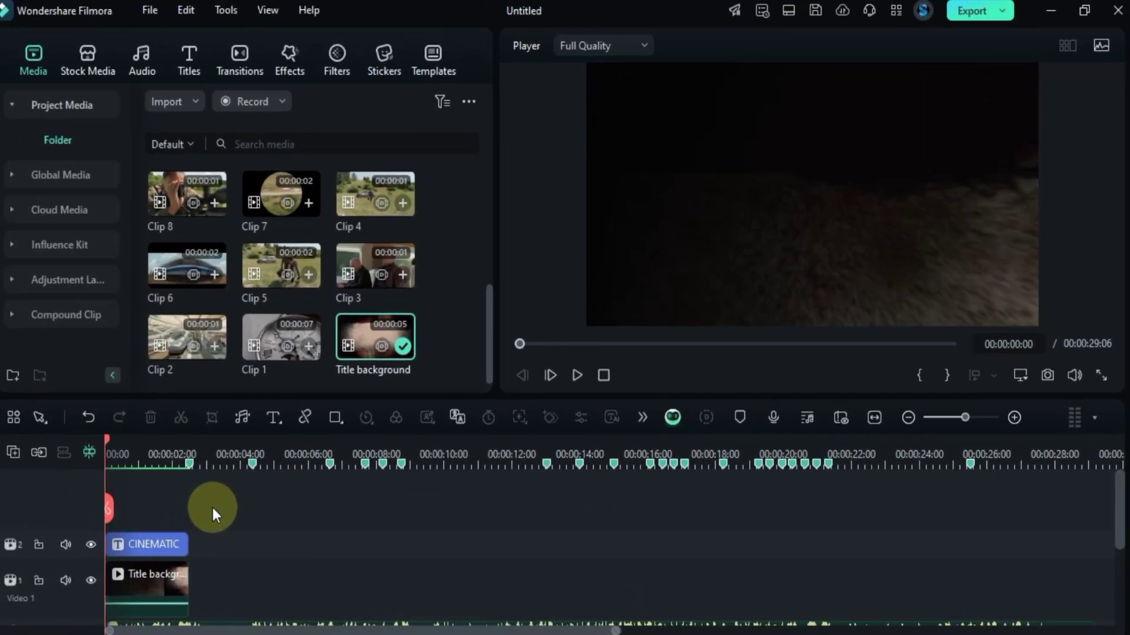
# - Preview the title and park the playhead at 00:00:02:15 with nothing selected
pyautogui.press('space')
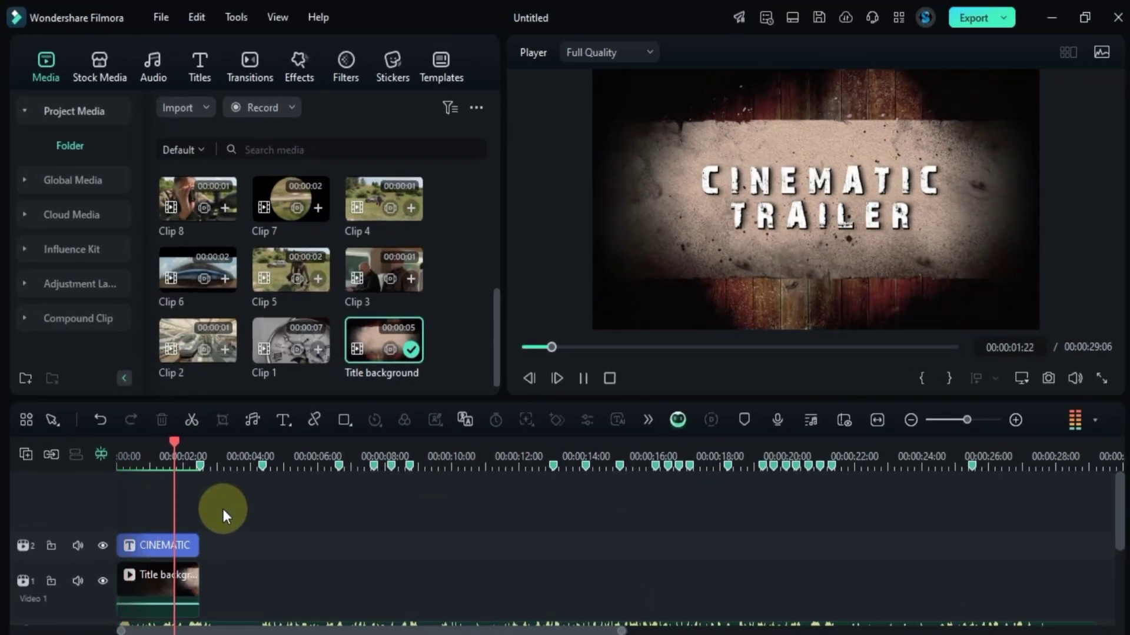
pyautogui.press('space')
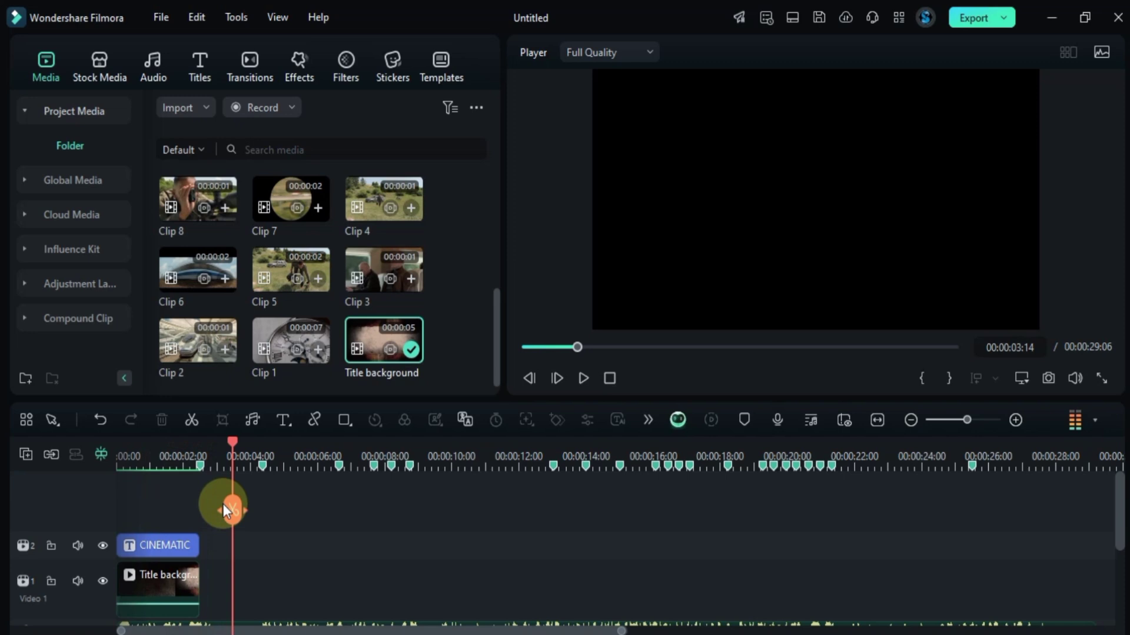
pyautogui.moveTo(230, 447); pyautogui.dragTo(202, 468)
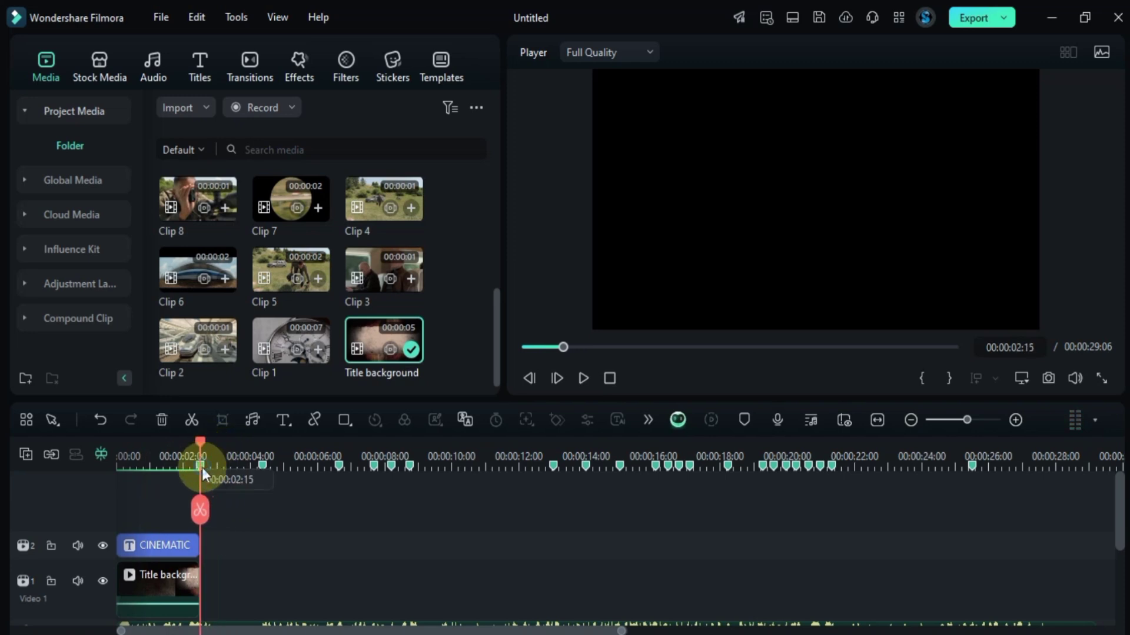
pyautogui.click(232, 587)
pyautogui.scroll(3, 235, 462)
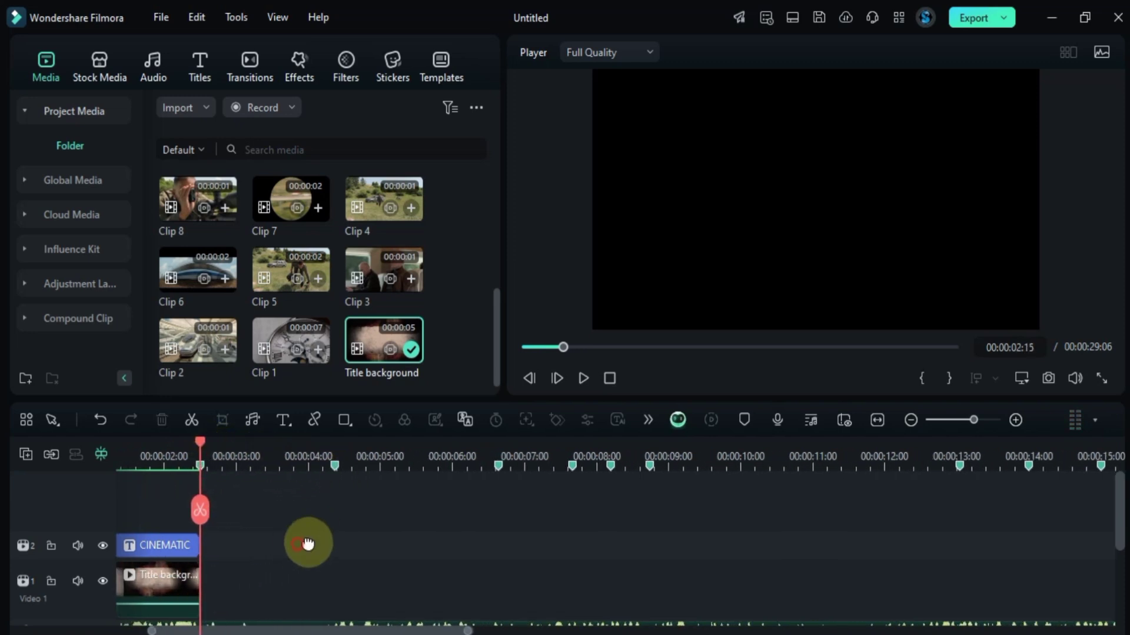
pyautogui.scroll(-2, 308, 544)
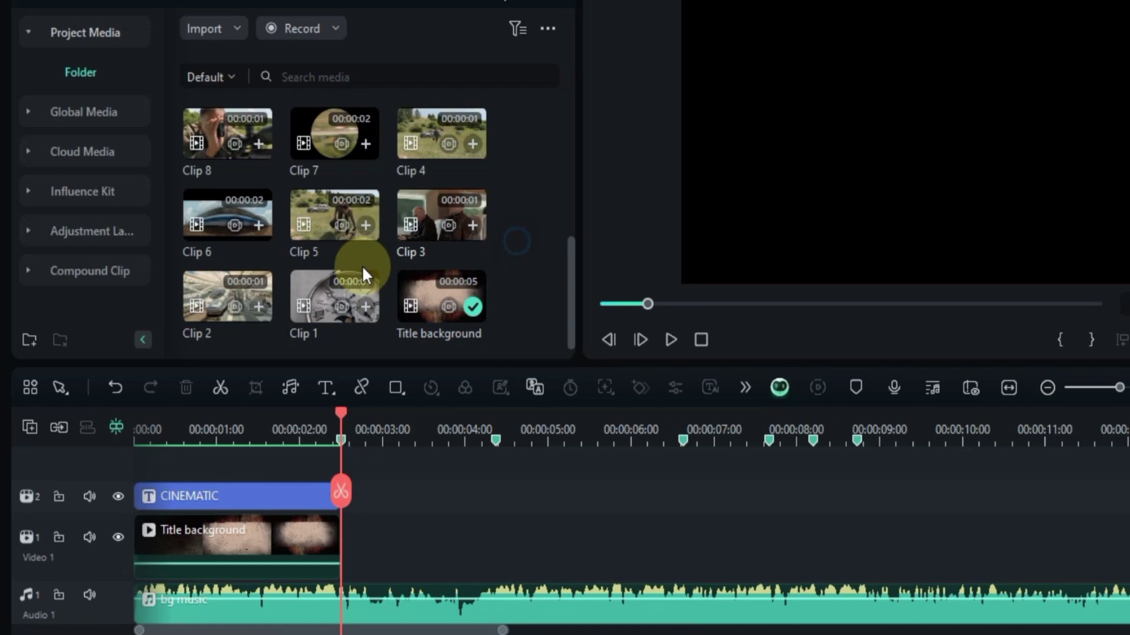
# - Place Clip 1 after the title background and trim it to end at 00:00:04:11
pyautogui.moveTo(303, 278); pyautogui.dragTo(355, 553)
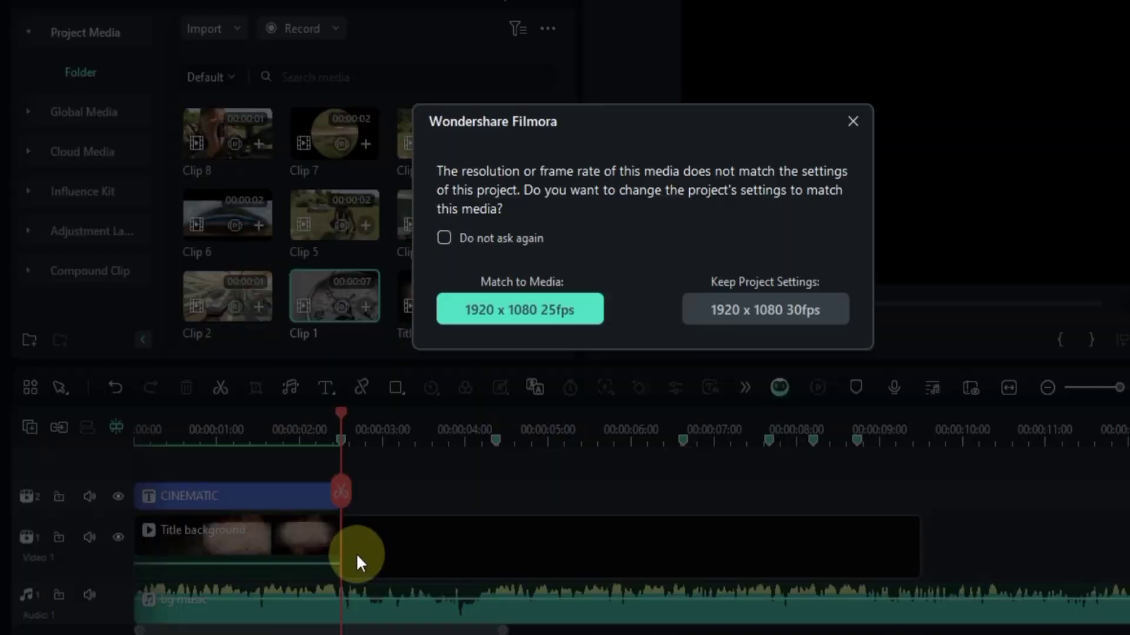
pyautogui.click(853, 121)
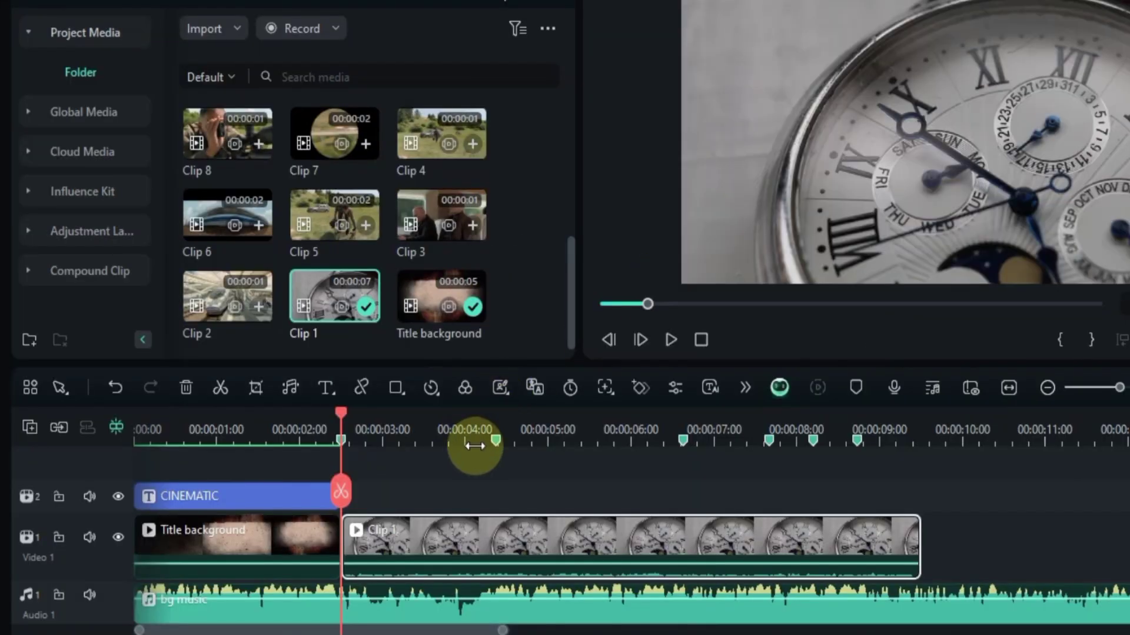
pyautogui.click(495, 438)
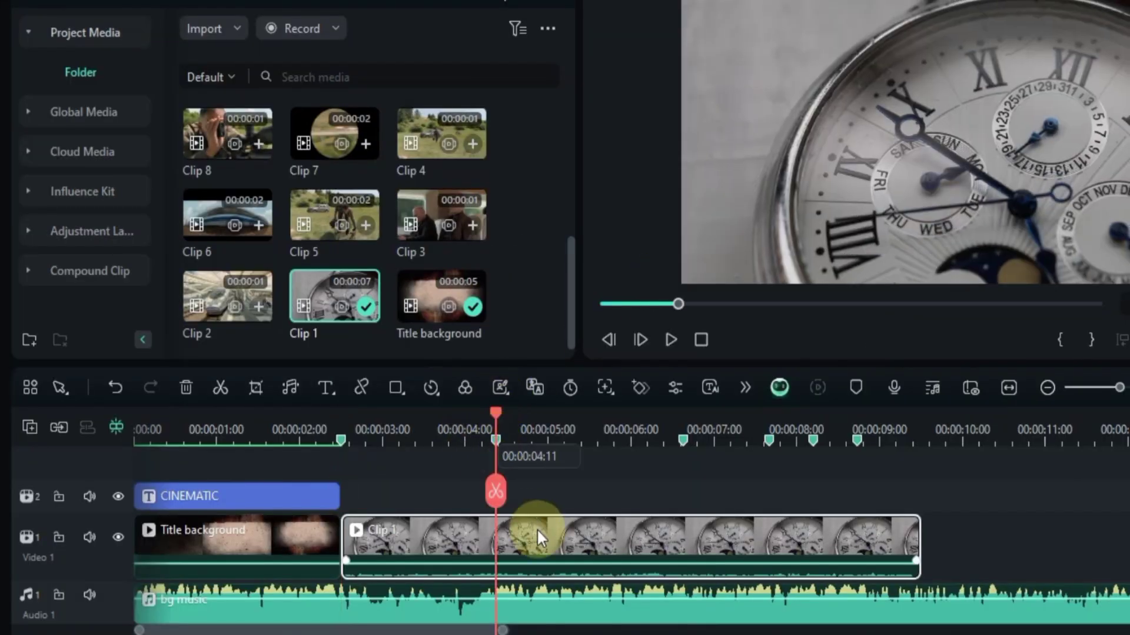
pyautogui.click(495, 492)
pyautogui.press('Delete')
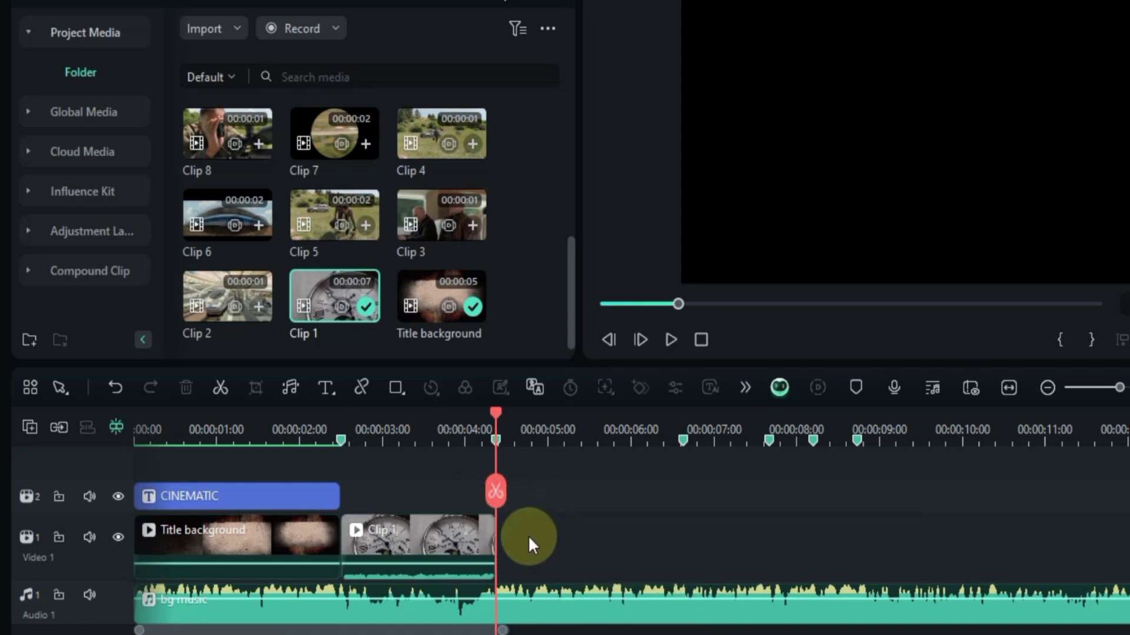
pyautogui.click(450, 555)
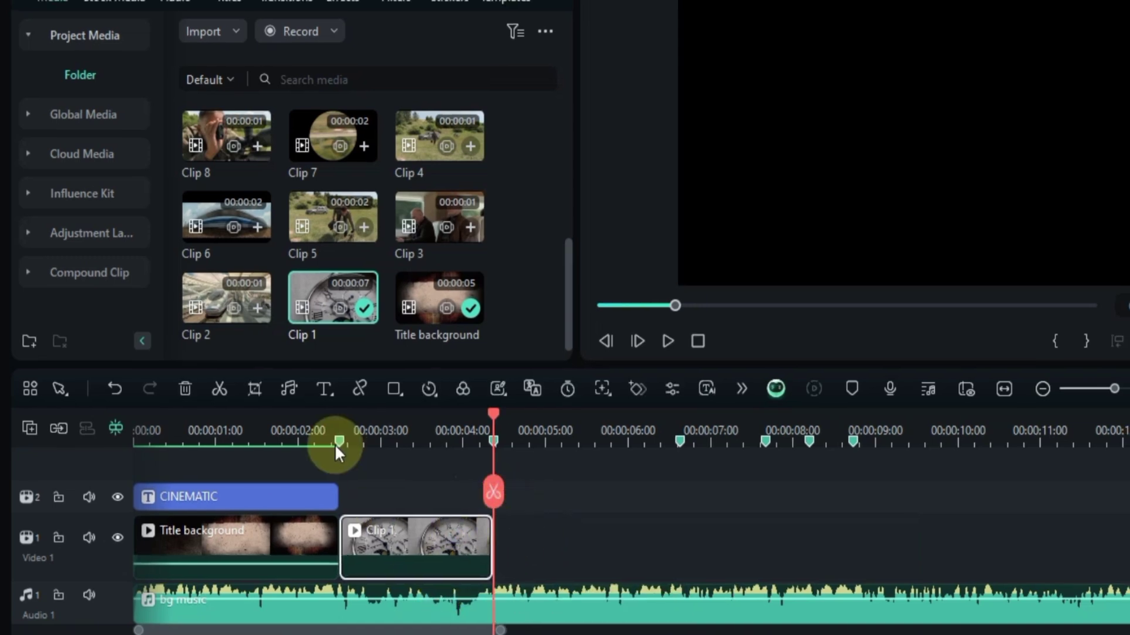
pyautogui.click(315, 440)
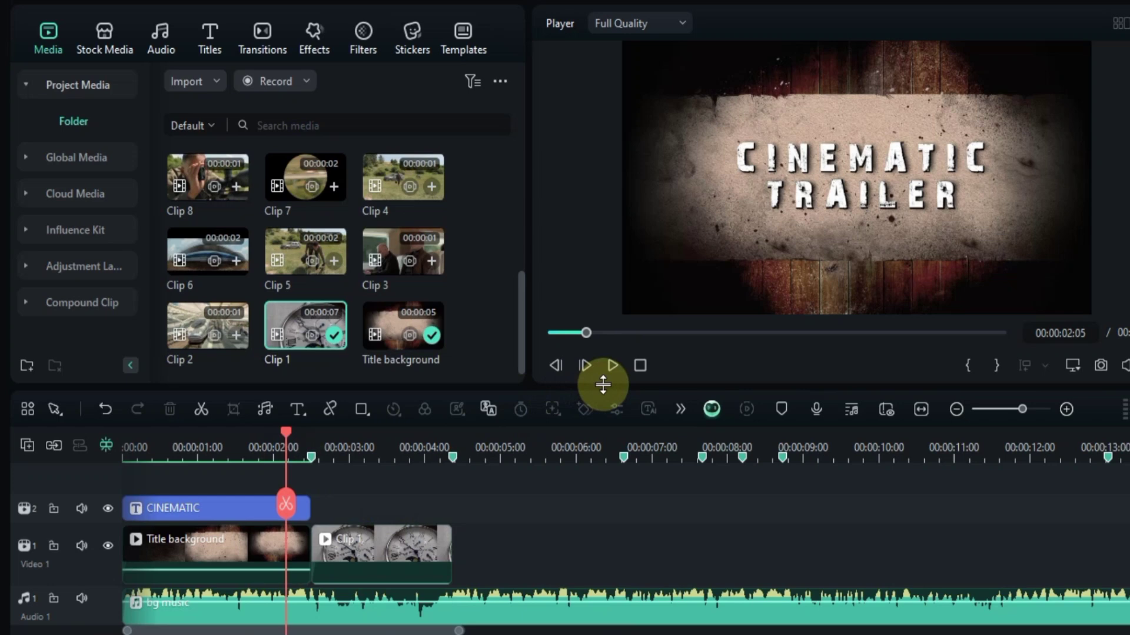
pyautogui.click(612, 366)
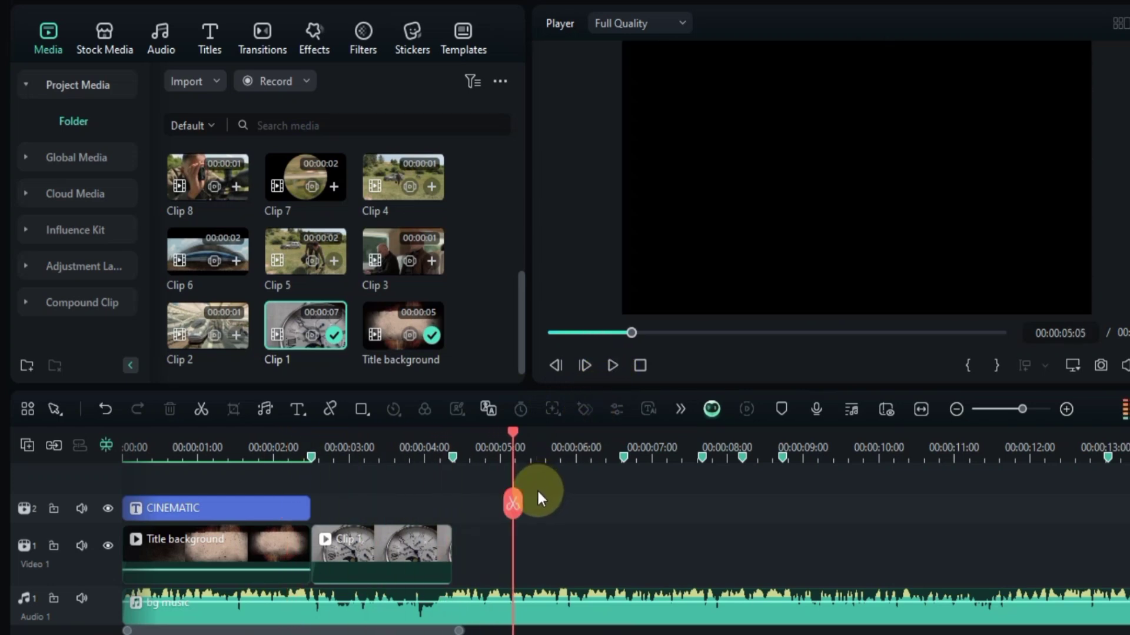
# - Copy the CINEMATIC title and its background after Clip 1, trimmed to end at 00:00:06:19
pyautogui.click(452, 500)
pyautogui.moveTo(256, 479); pyautogui.dragTo(169, 586)
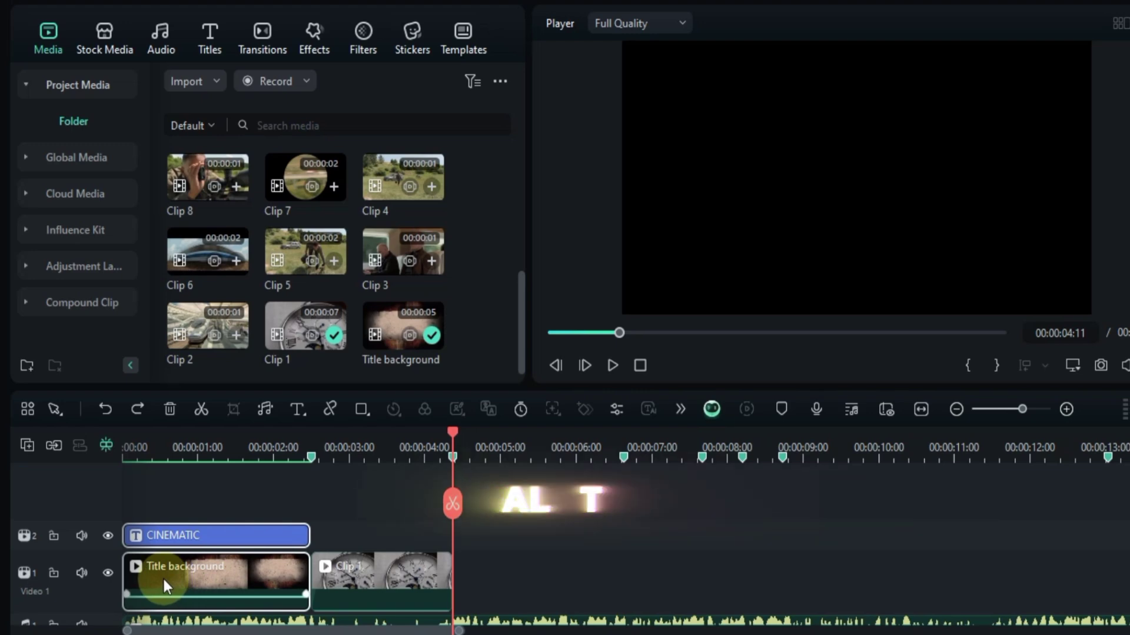
pyautogui.moveTo(358, 574); pyautogui.dragTo(501, 576)
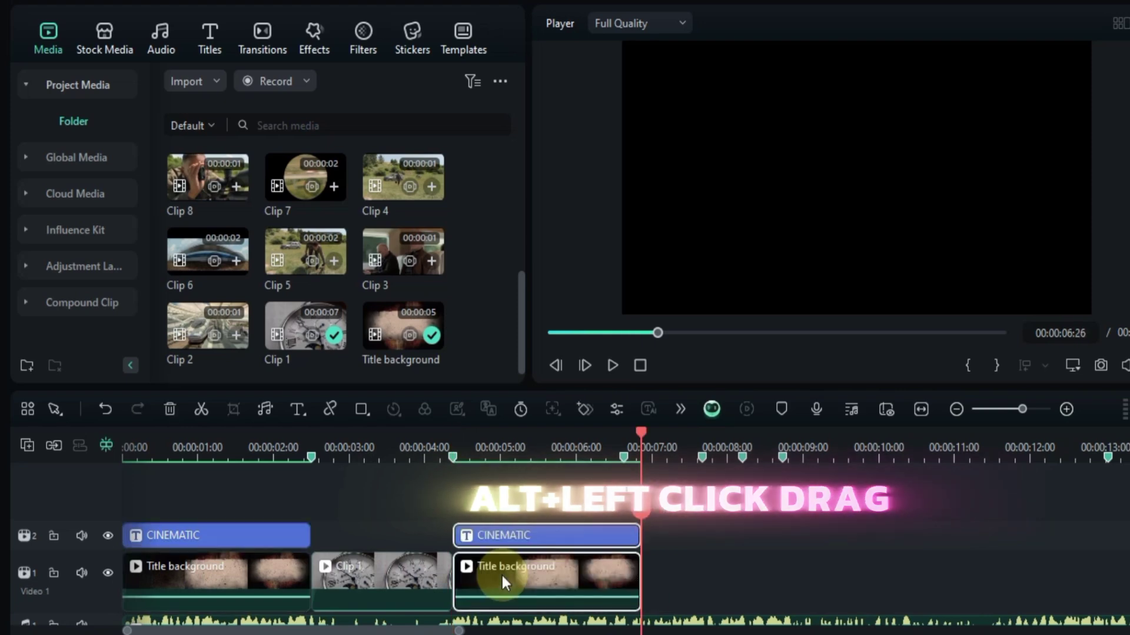
pyautogui.click(624, 457)
pyautogui.click(624, 503)
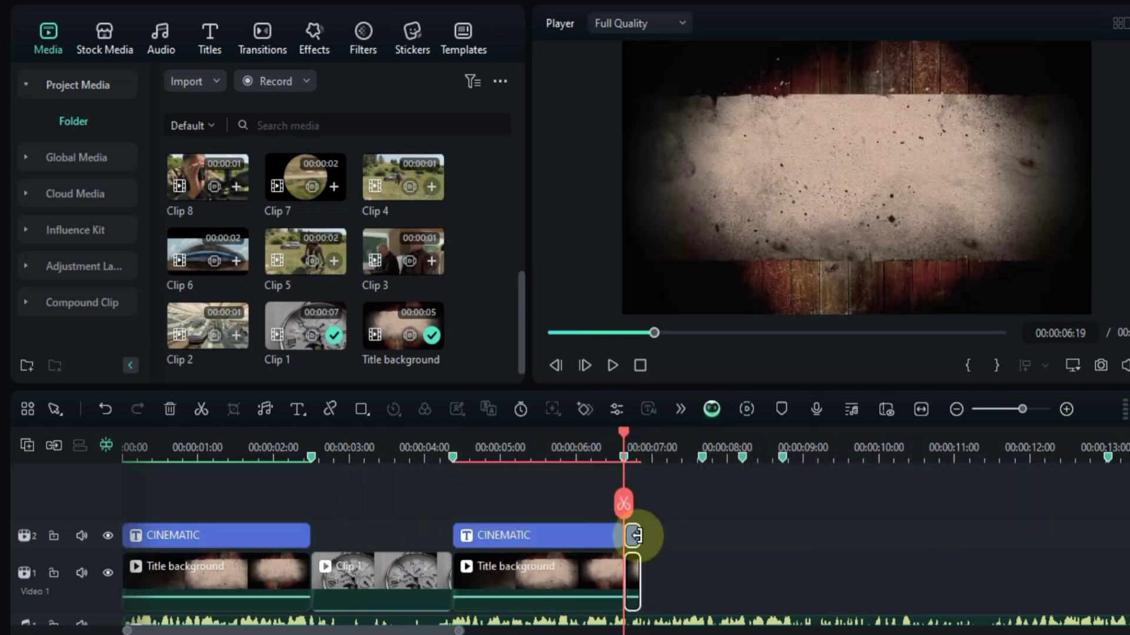
pyautogui.press('Delete')
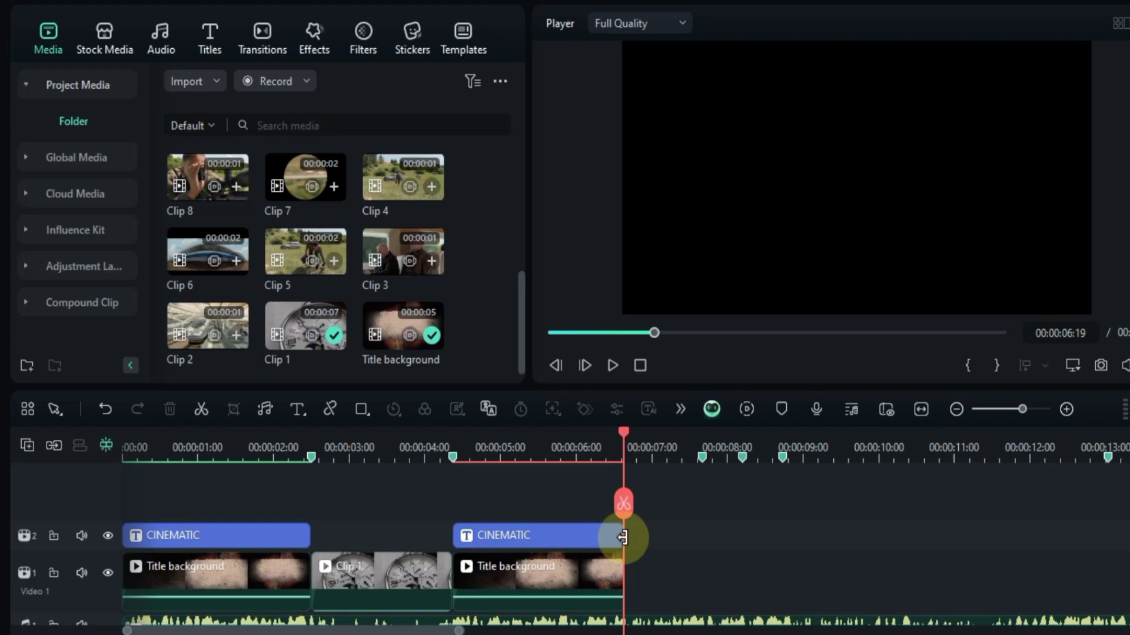
pyautogui.click(441, 489)
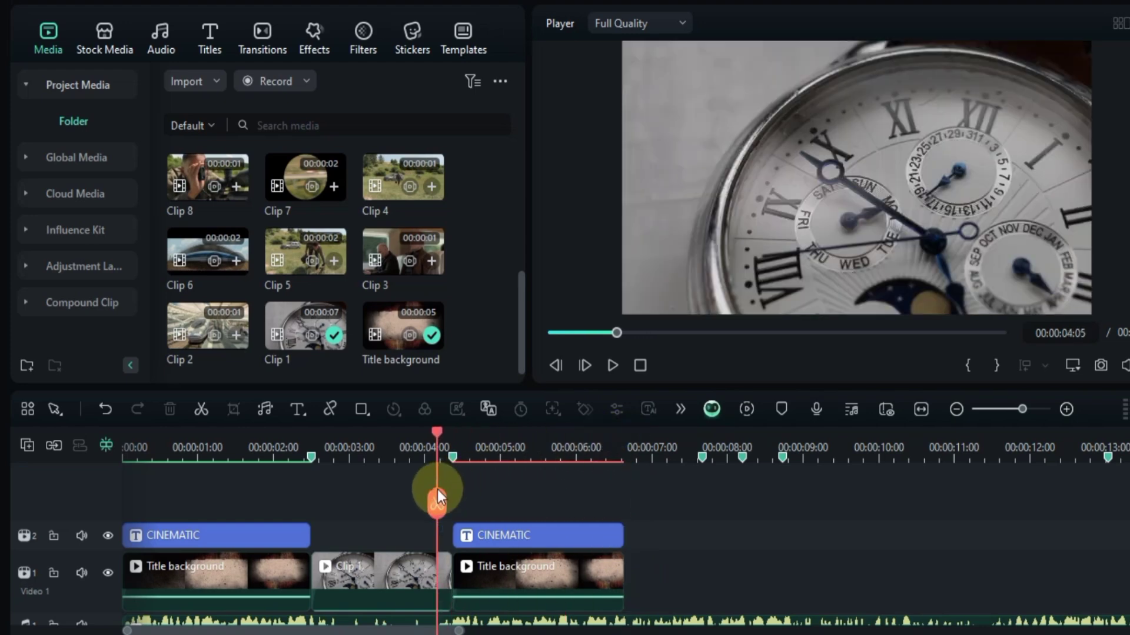
pyautogui.press('space')
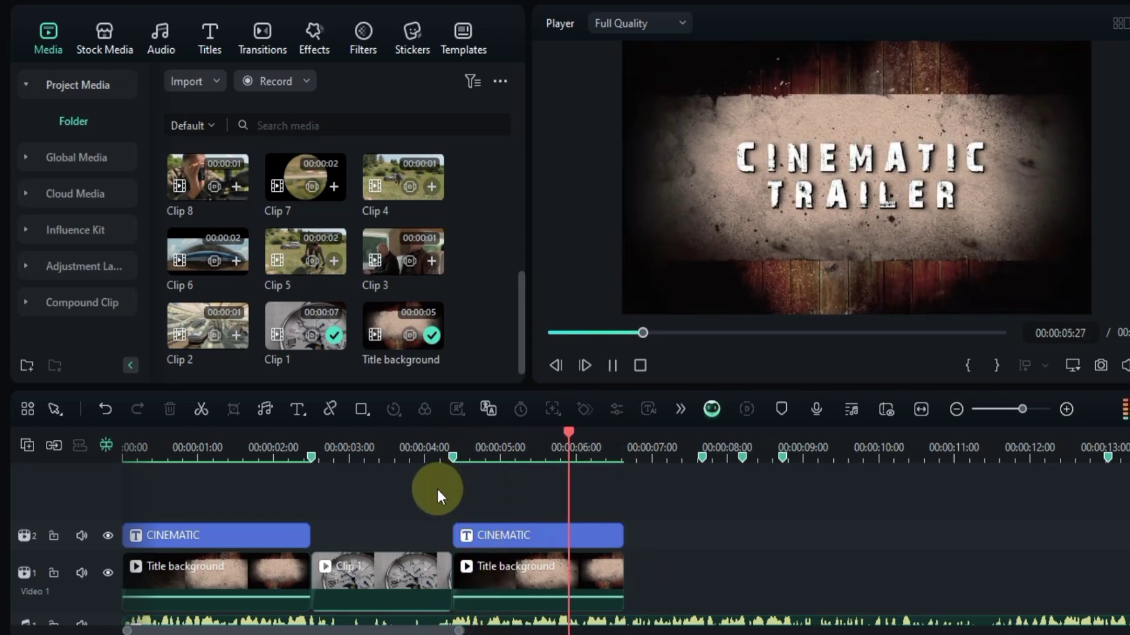
pyautogui.click(520, 452)
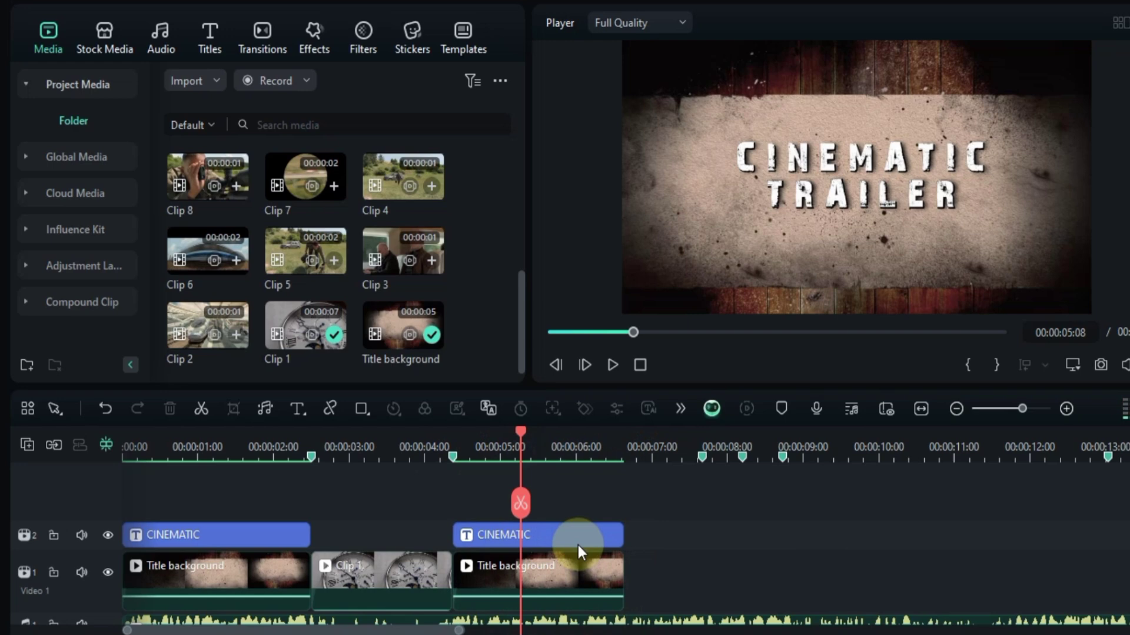
# - Replace the second title card's text with DIRECTED BY and YOUR NAME on a second line
pyautogui.doubleClick(577, 538)
pyautogui.click(105, 152)
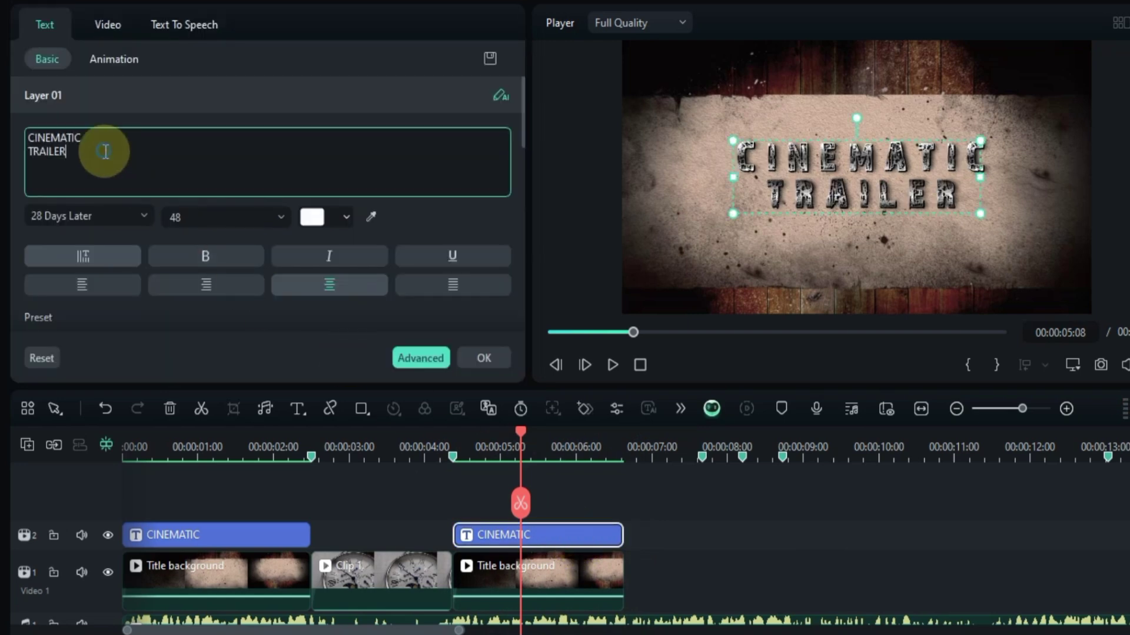
pyautogui.write('DIRE')
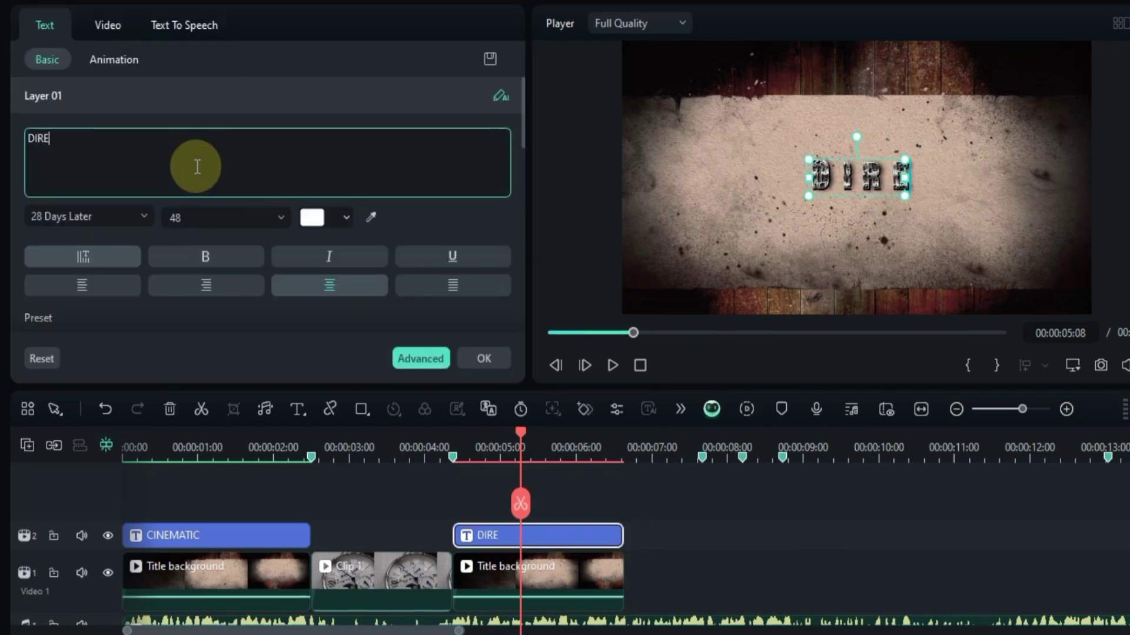
pyautogui.write('CTED BY')
pyautogui.press('Return')
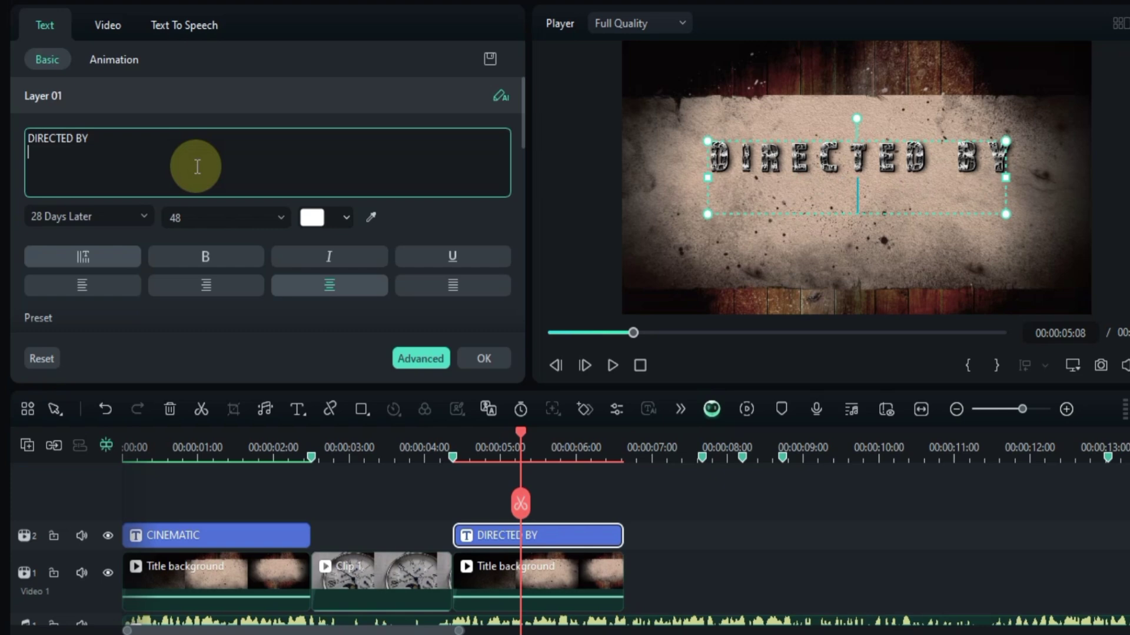
pyautogui.write('YOUR NAME')
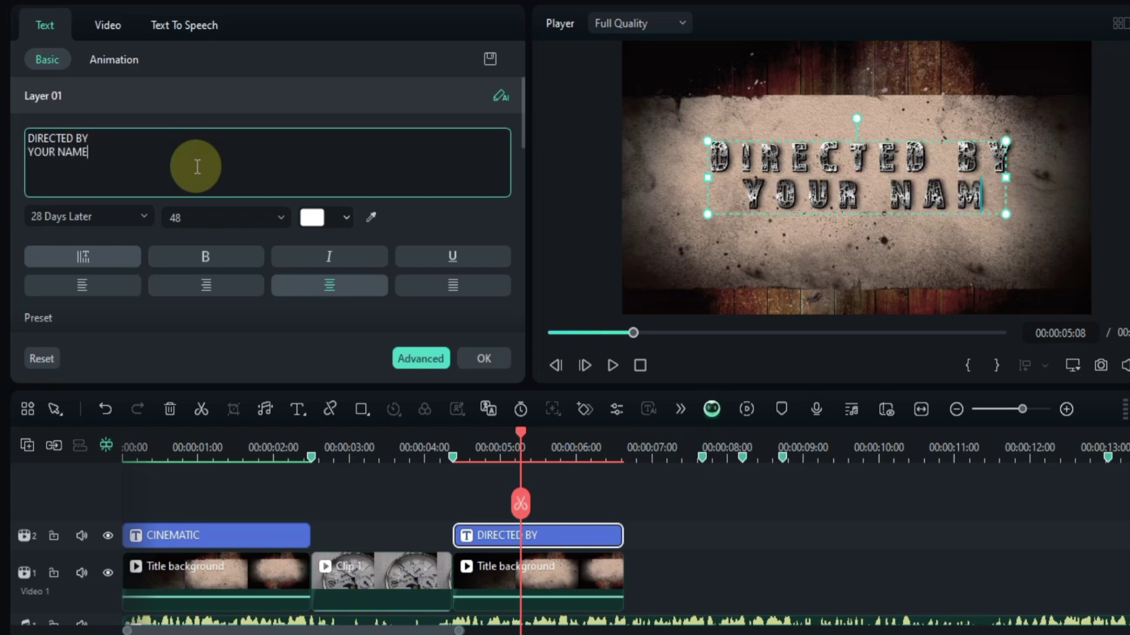
pyautogui.click(480, 358)
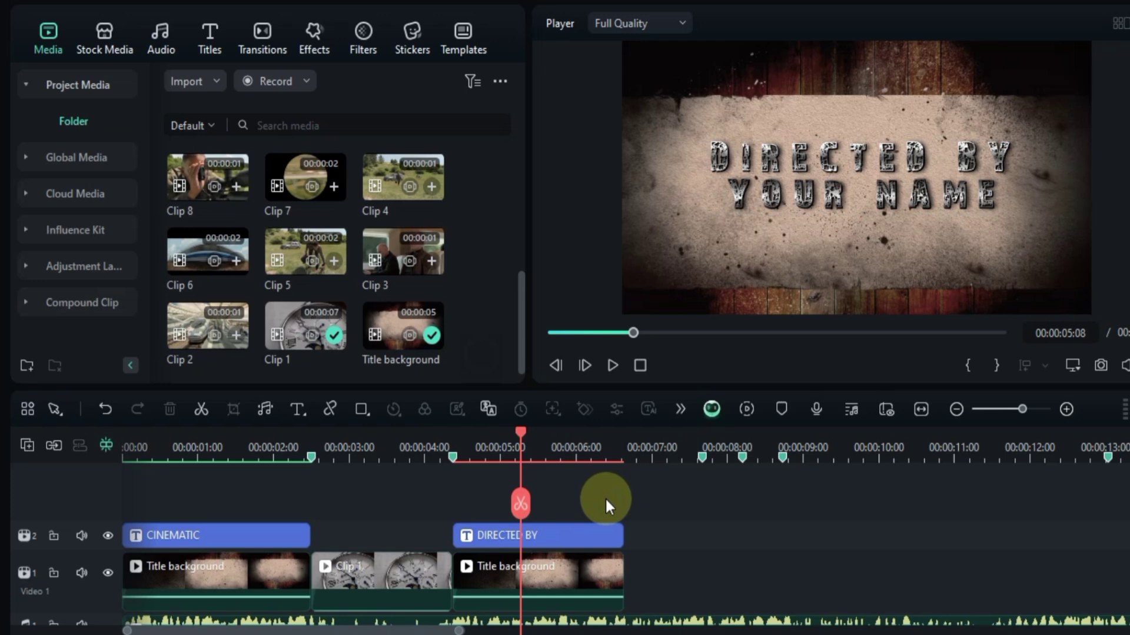
# - Move the playhead back to 00:00:04:04 and play the new director title card
pyautogui.click(492, 453)
pyautogui.moveTo(493, 438); pyautogui.dragTo(436, 458)
pyautogui.press('space')
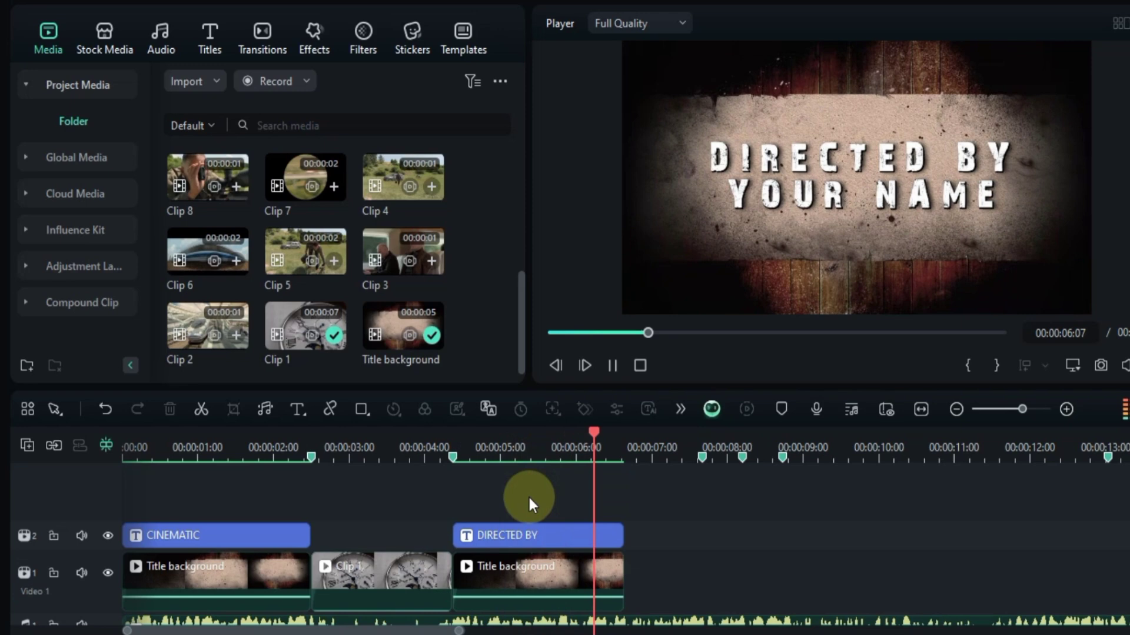
# - Place Clip 2 after the DIRECTED BY background, cut it at the beat marker, and replay it
pyautogui.press('space')
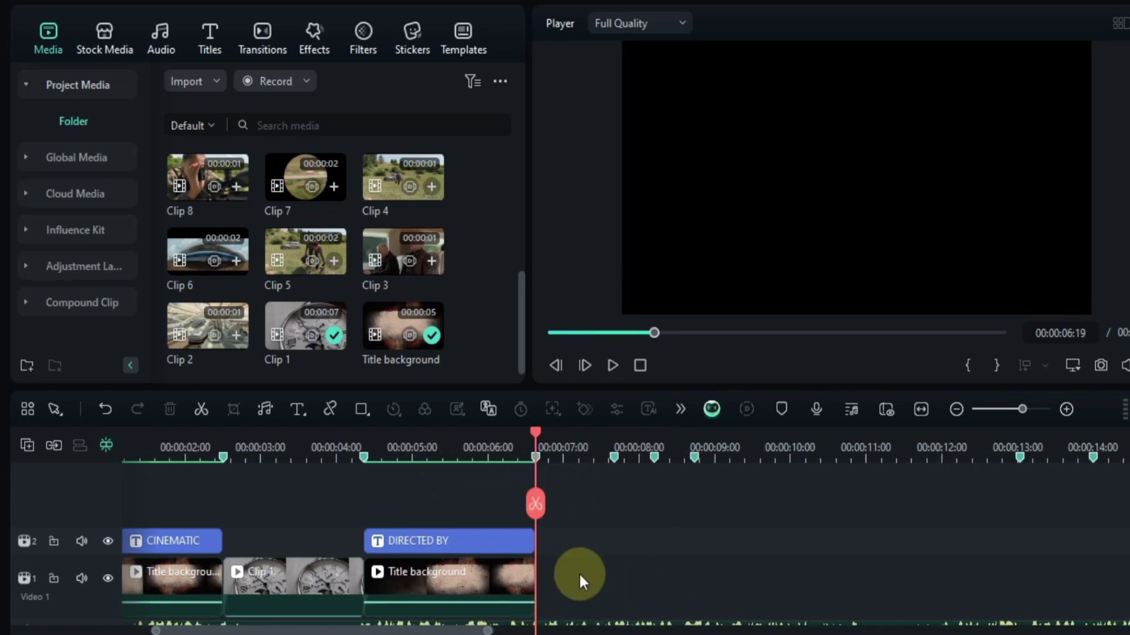
pyautogui.moveTo(185, 319); pyautogui.dragTo(539, 577)
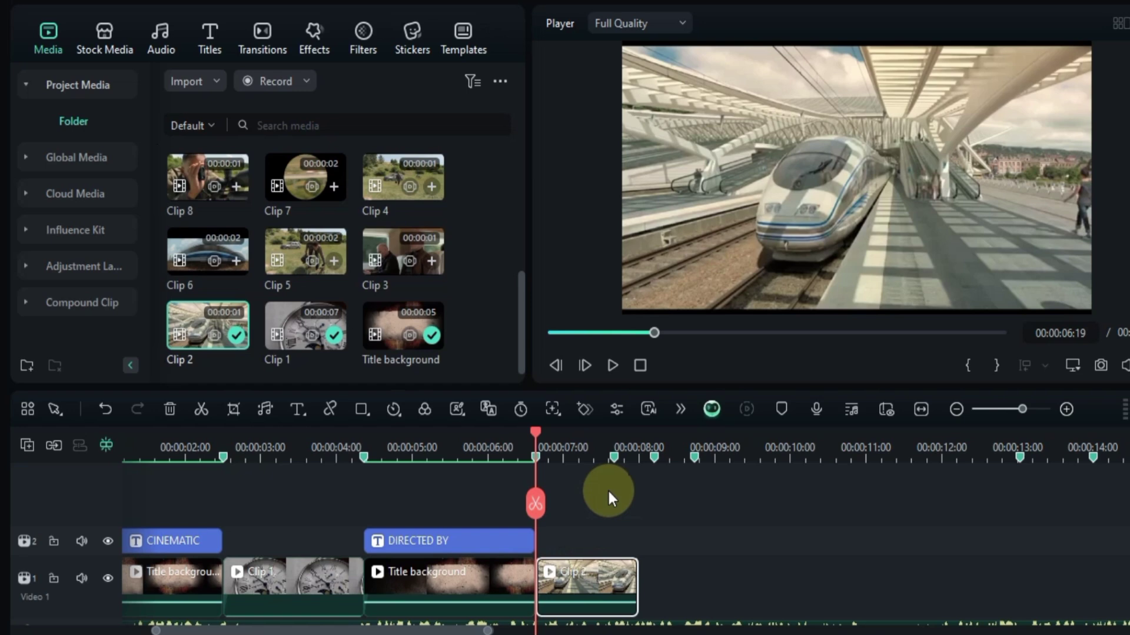
pyautogui.click(614, 457)
pyautogui.click(615, 506)
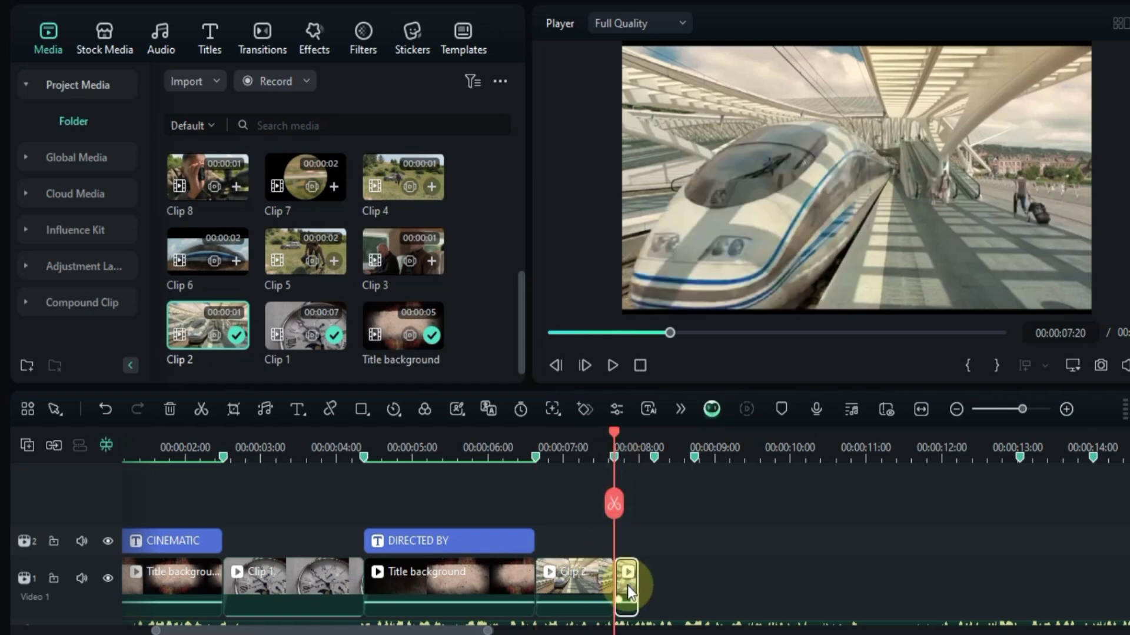
pyautogui.press('Delete')
pyautogui.click(512, 452)
pyautogui.press('space')
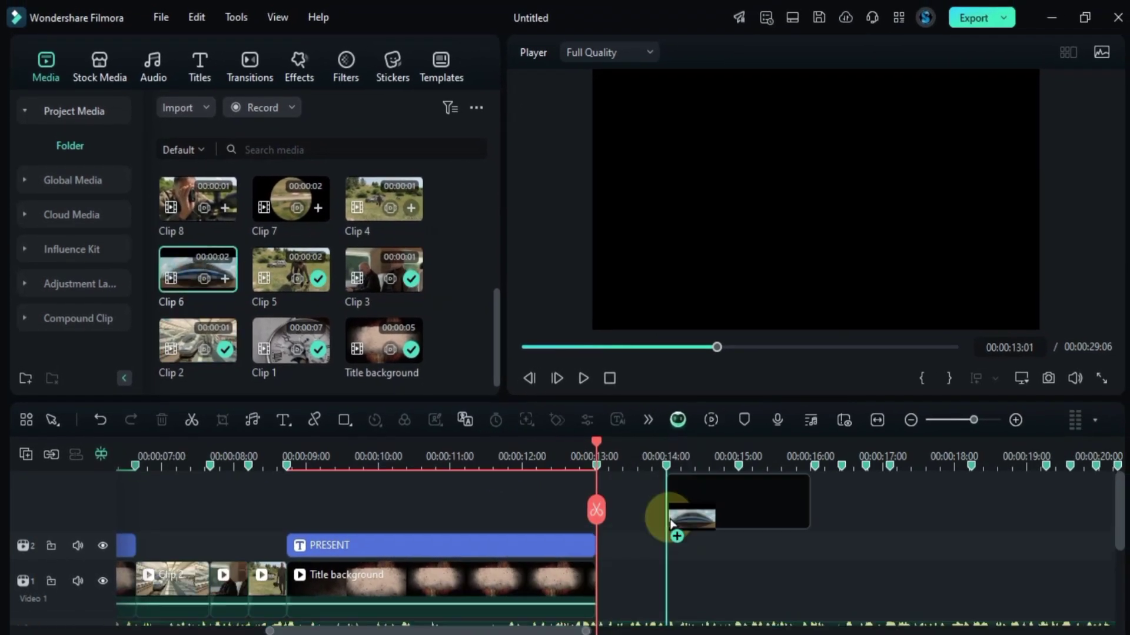
# - Add Clips 6, 4 and 7 in order, trimming Clip 7 at the next beat marker
pyautogui.moveTo(676, 517); pyautogui.dragTo(663, 592)
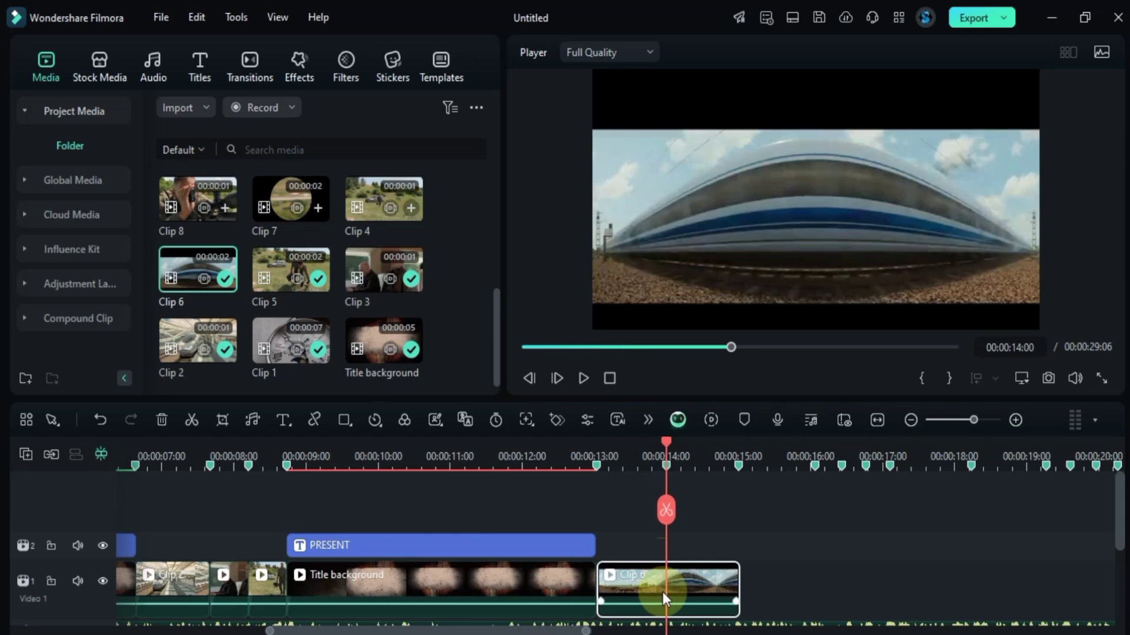
pyautogui.click(410, 208)
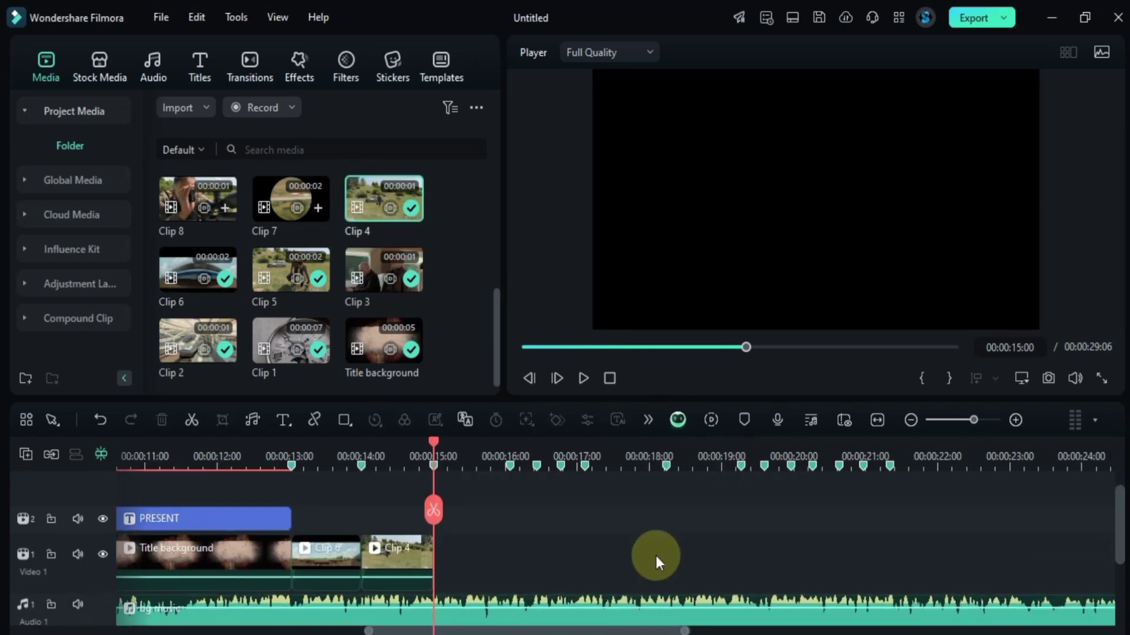
pyautogui.moveTo(291, 198); pyautogui.dragTo(465, 556)
pyautogui.click(510, 466)
pyautogui.click(510, 510)
pyautogui.press('Delete')
# - Add the following clips, Clips 10 through 15, in sequence on the main track
pyautogui.scroll(2, 214, 287)
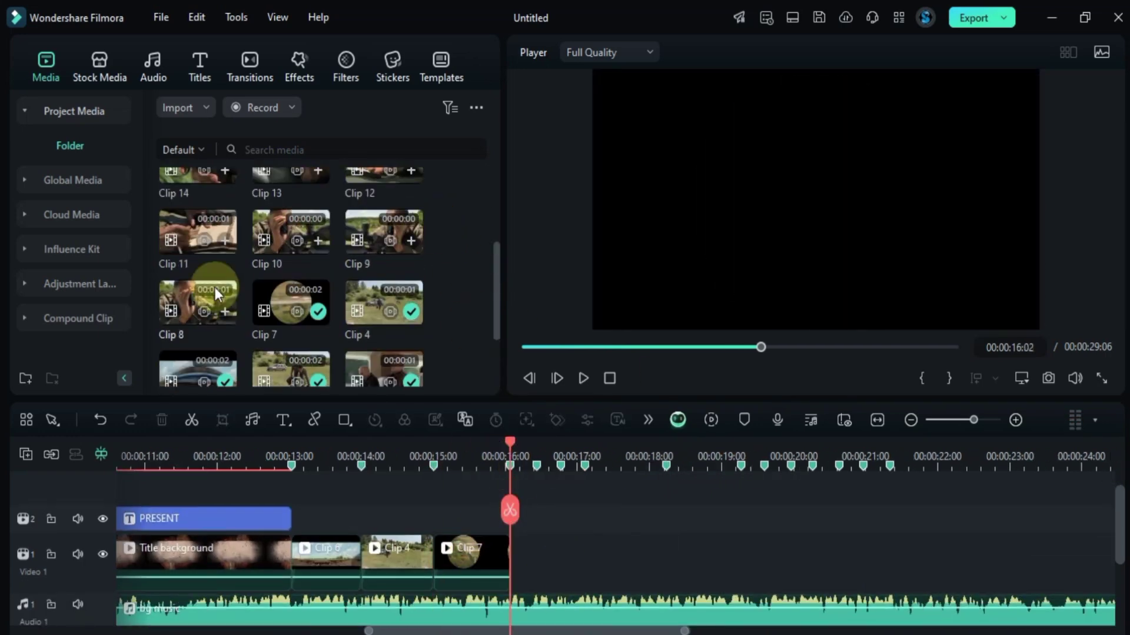
pyautogui.moveTo(383, 233); pyautogui.dragTo(559, 522)
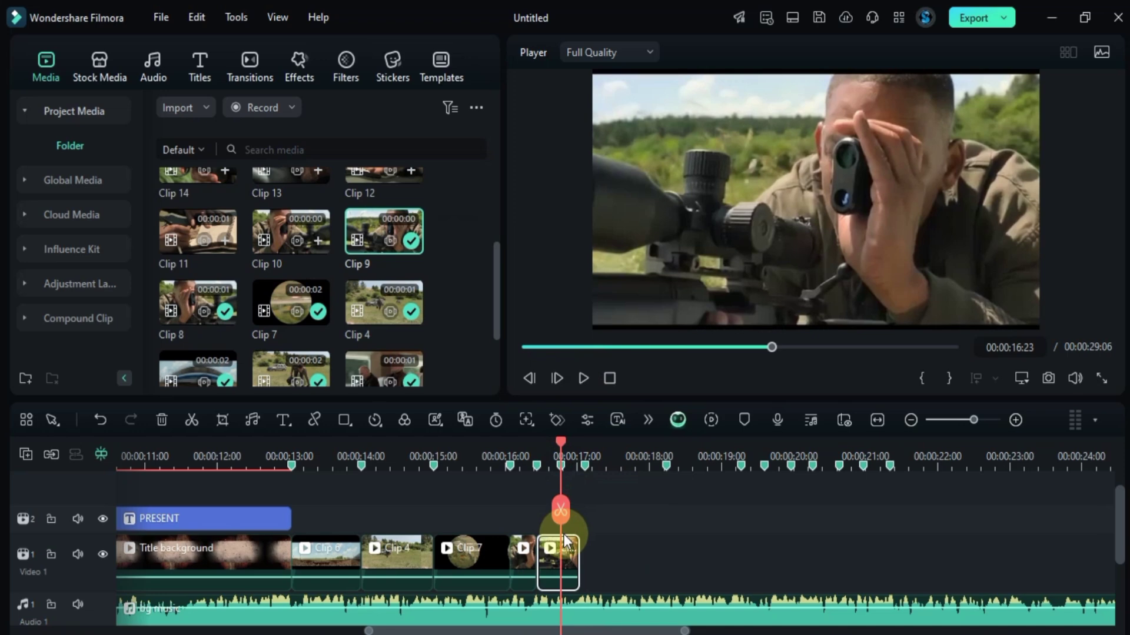
pyautogui.moveTo(290, 233); pyautogui.dragTo(582, 546)
pyautogui.scroll(2, 196, 337)
pyautogui.moveTo(196, 337); pyautogui.dragTo(678, 556)
pyautogui.moveTo(384, 265); pyautogui.dragTo(765, 559)
pyautogui.moveTo(291, 264); pyautogui.dragTo(764, 568)
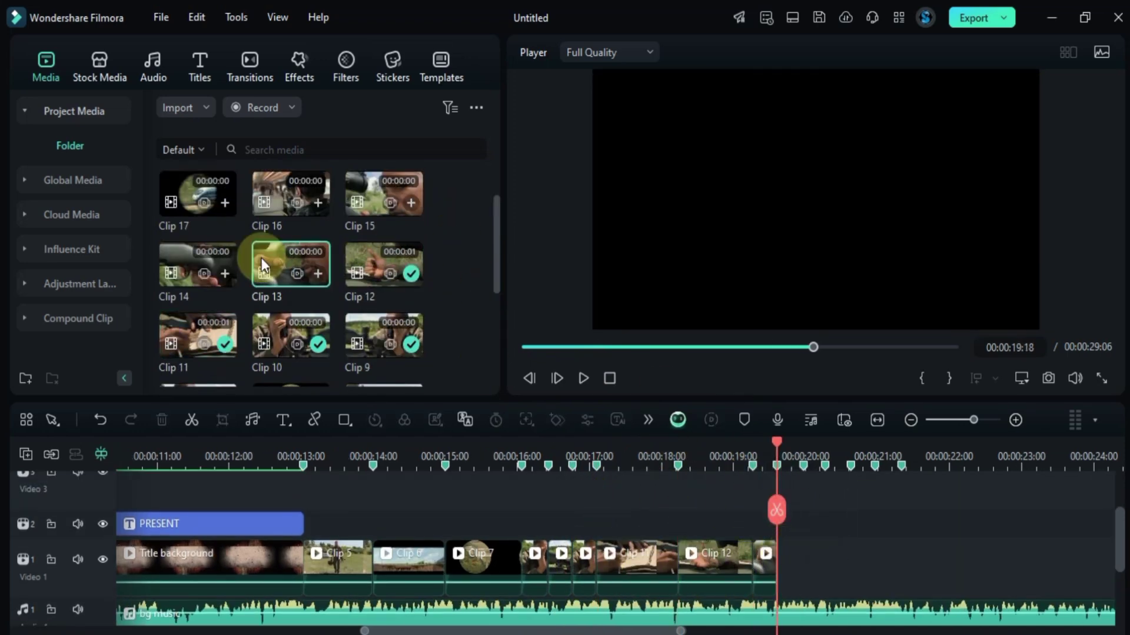
pyautogui.moveTo(198, 265); pyautogui.dragTo(804, 507)
pyautogui.moveTo(383, 194); pyautogui.dragTo(826, 520)
pyautogui.moveTo(290, 194); pyautogui.dragTo(851, 556)
# - Add the remaining clips through Clip 18 and move the extra PRESENT title pair to the end
pyautogui.scroll(2, 512, 200)
pyautogui.moveTo(197, 290); pyautogui.dragTo(862, 556)
pyautogui.moveTo(404, 221); pyautogui.dragTo(914, 553)
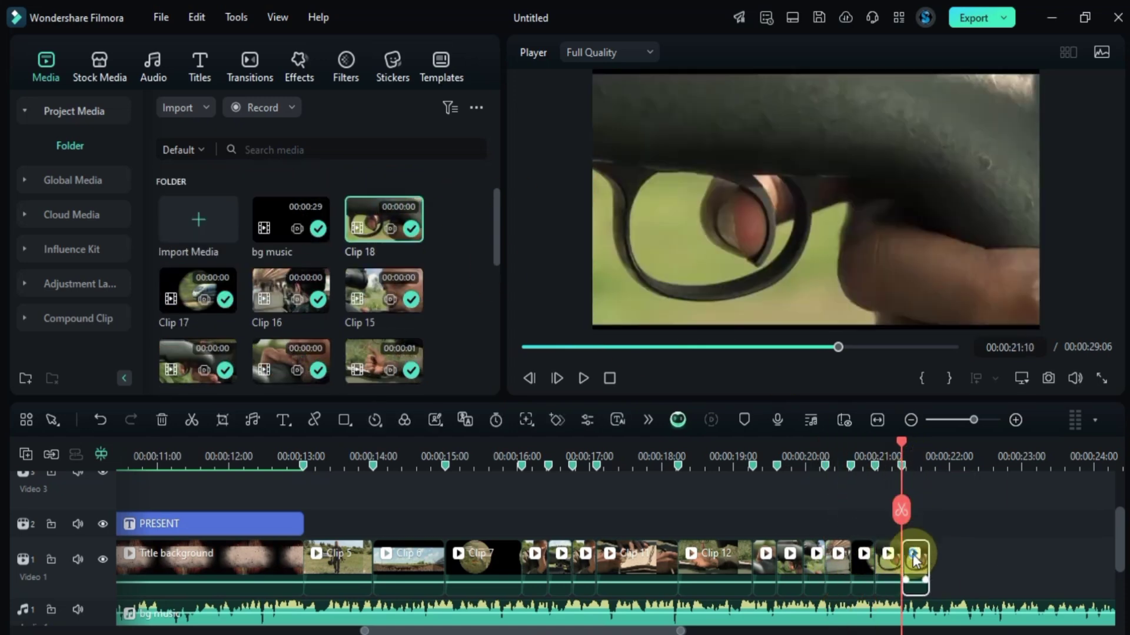
pyautogui.scroll(-2, 883, 559)
pyautogui.moveTo(459, 573); pyautogui.dragTo(1037, 499)
pyautogui.hscroll(5, 941, 489)
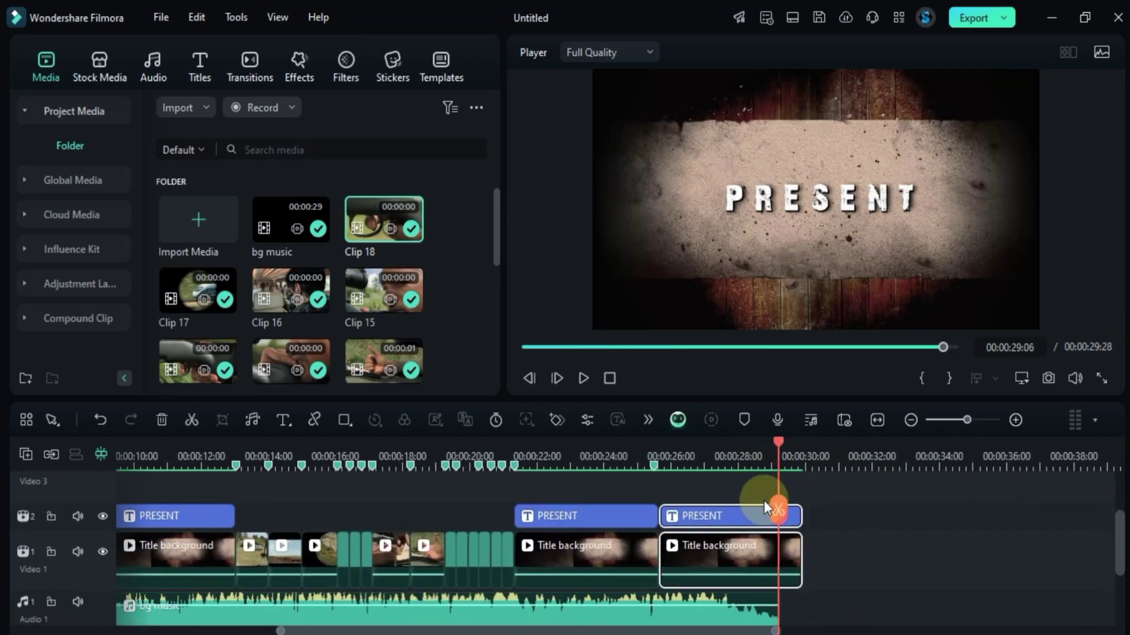
# - Delete the extra clip pair past the end and retitle the next-to-last card FINAL GAME
pyautogui.press('Delete')
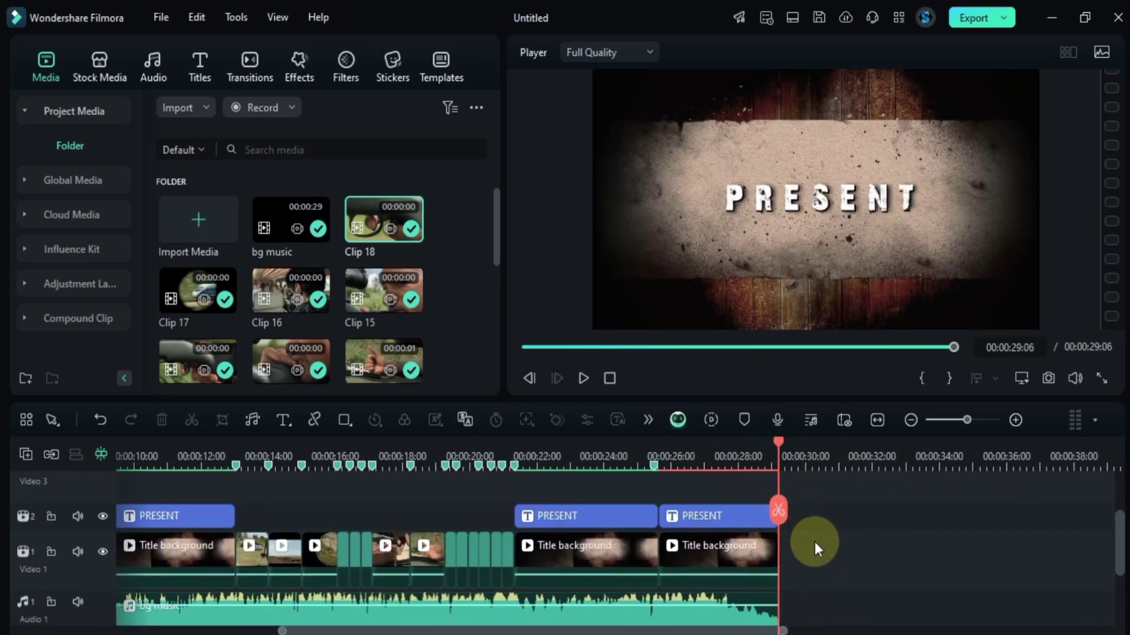
pyautogui.click(877, 421)
pyautogui.click(886, 525)
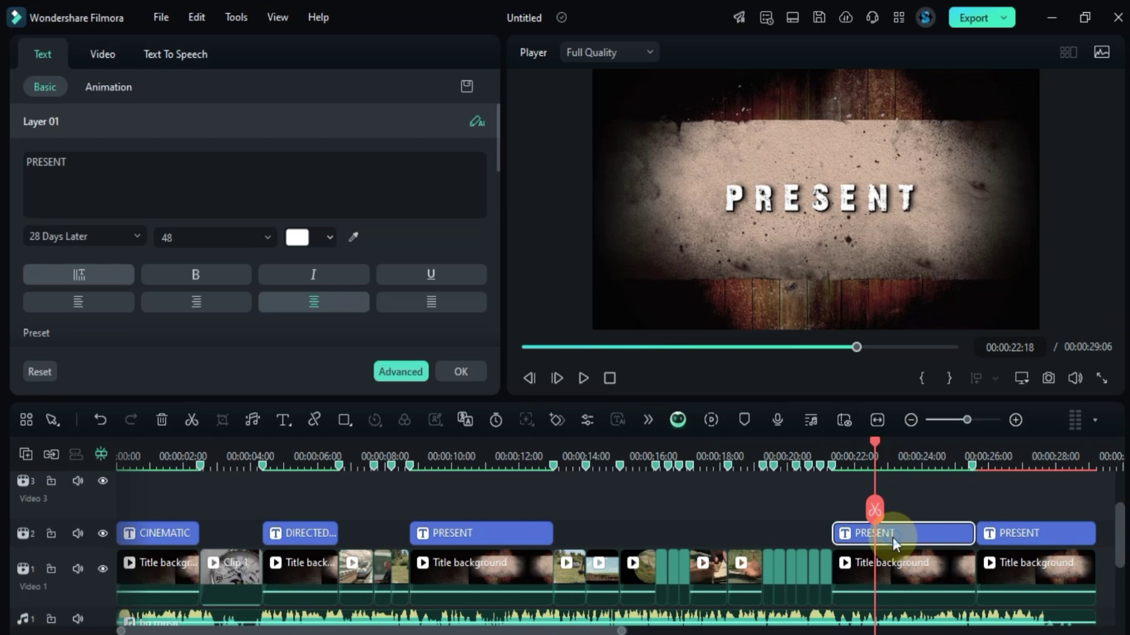
pyautogui.click(177, 189)
pyautogui.hotkey('ctrl', 'a')
pyautogui.write('FI')
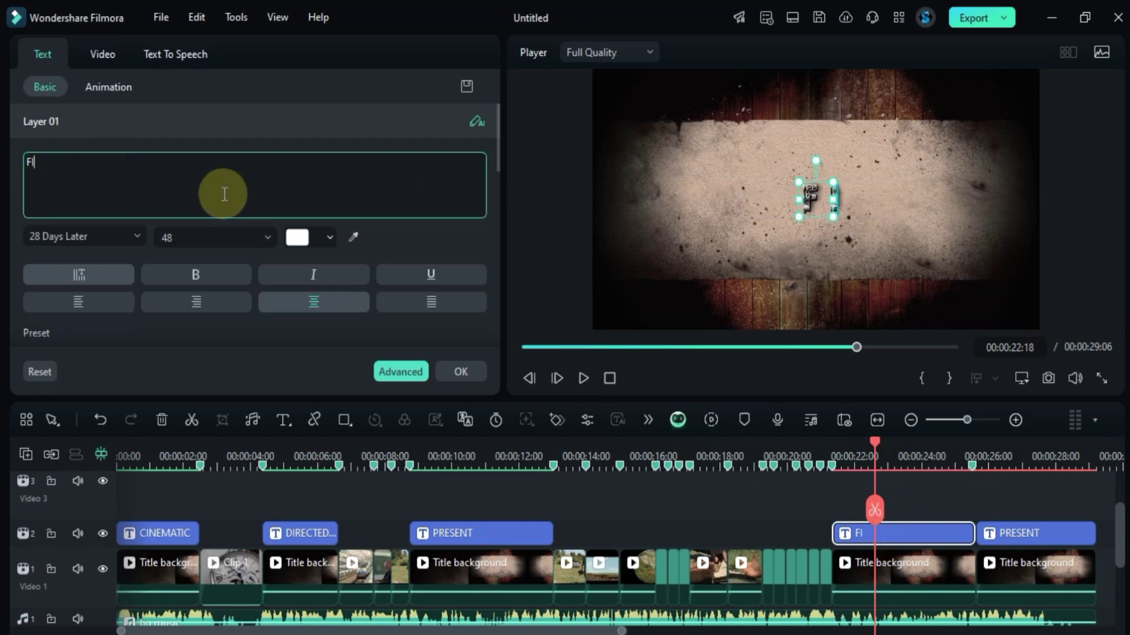
pyautogui.write('NAL GAME')
# - Retitle the last card COMING SOON and scrub through it
pyautogui.click(1021, 533)
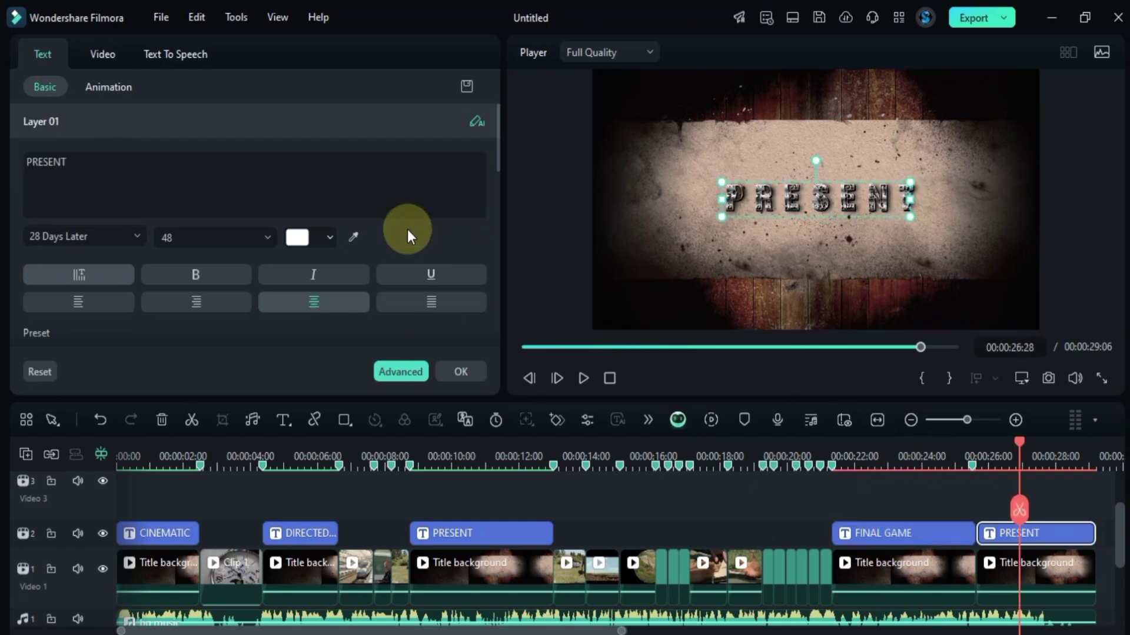
pyautogui.write('COMIN')
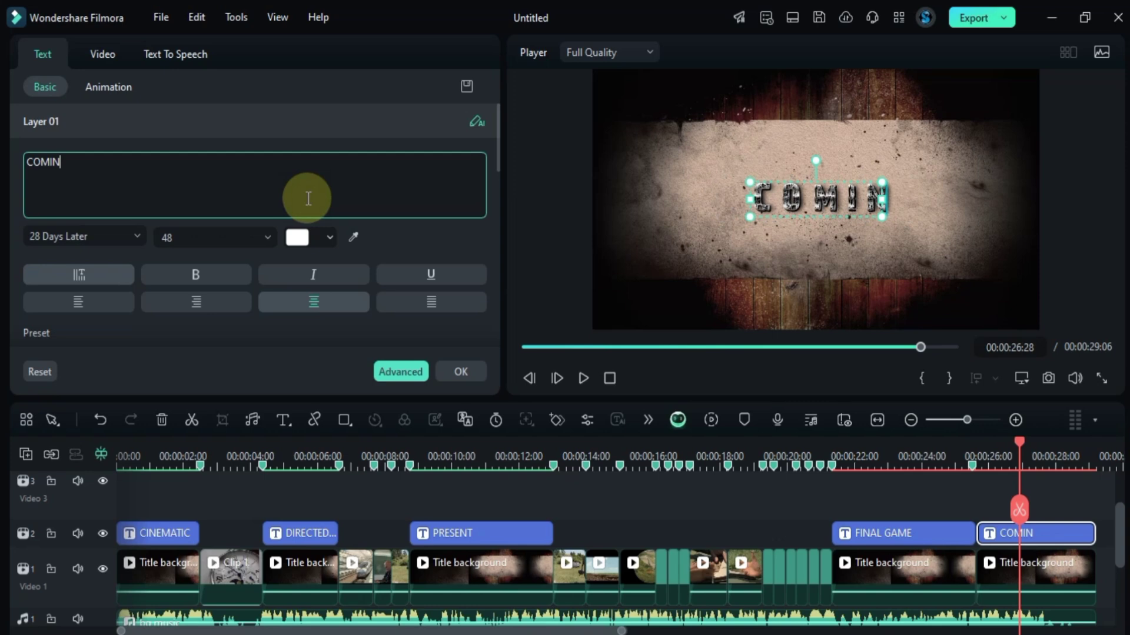
pyautogui.write('G SOON')
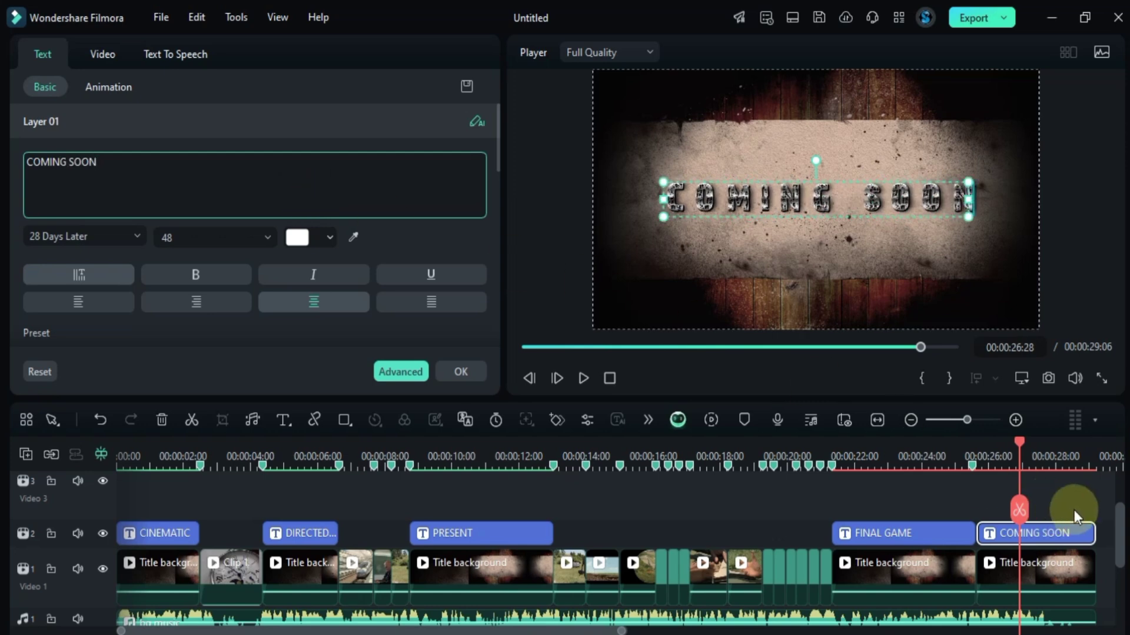
pyautogui.click(1074, 510)
pyautogui.moveTo(1019, 443); pyautogui.dragTo(972, 471)
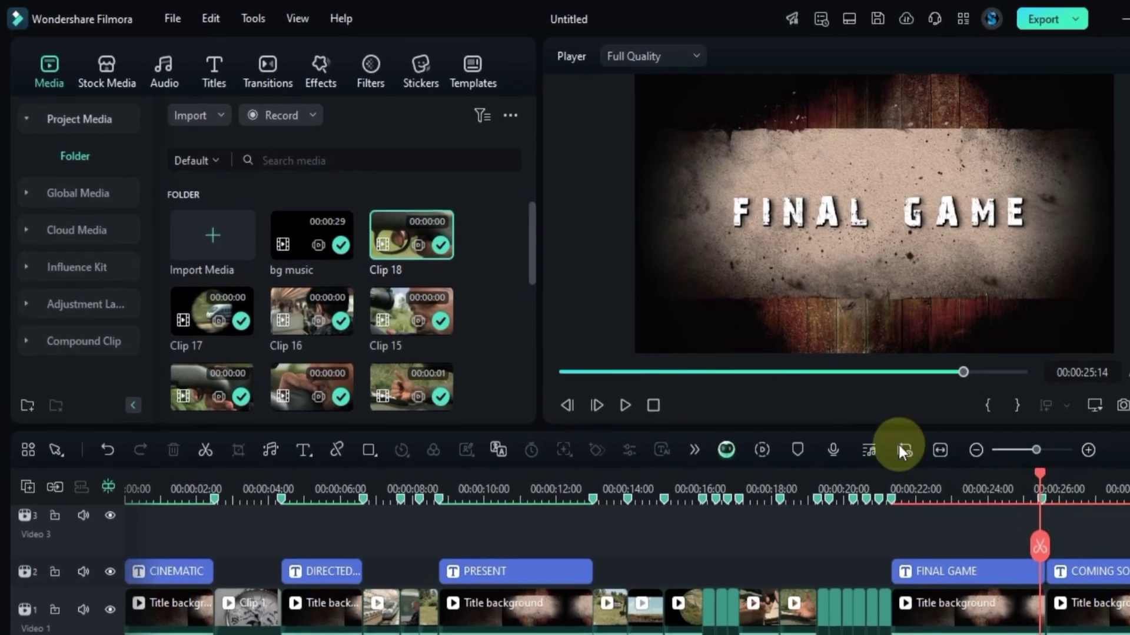
# - Place a shortened Fade transition between FINAL GAME and COMING SOON, previewing from 25 seconds
pyautogui.click(249, 61)
pyautogui.click(315, 118)
pyautogui.click(207, 166)
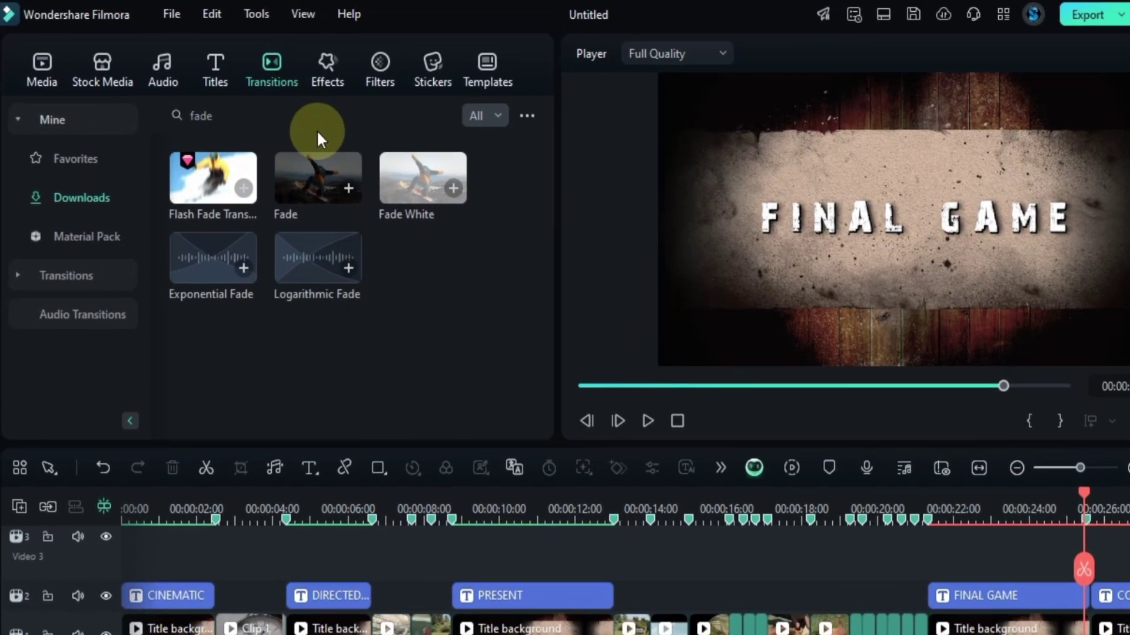
pyautogui.moveTo(330, 183); pyautogui.dragTo(1119, 615)
pyautogui.moveTo(977, 537); pyautogui.dragTo(1002, 541)
pyautogui.click(962, 455)
pyautogui.click(1037, 511)
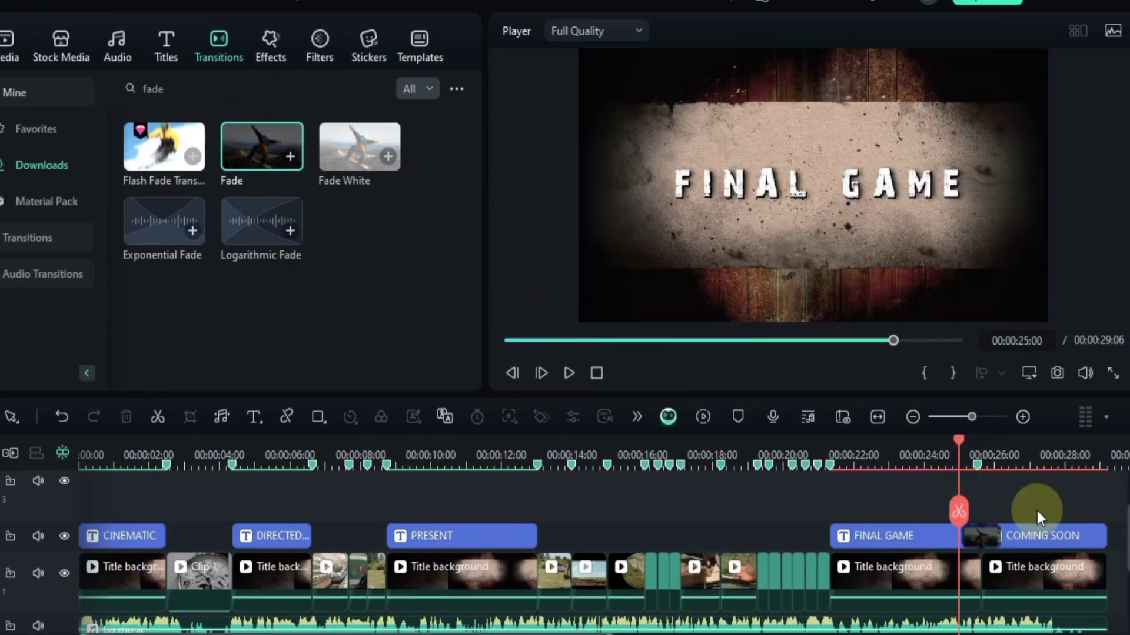
pyautogui.press('space')
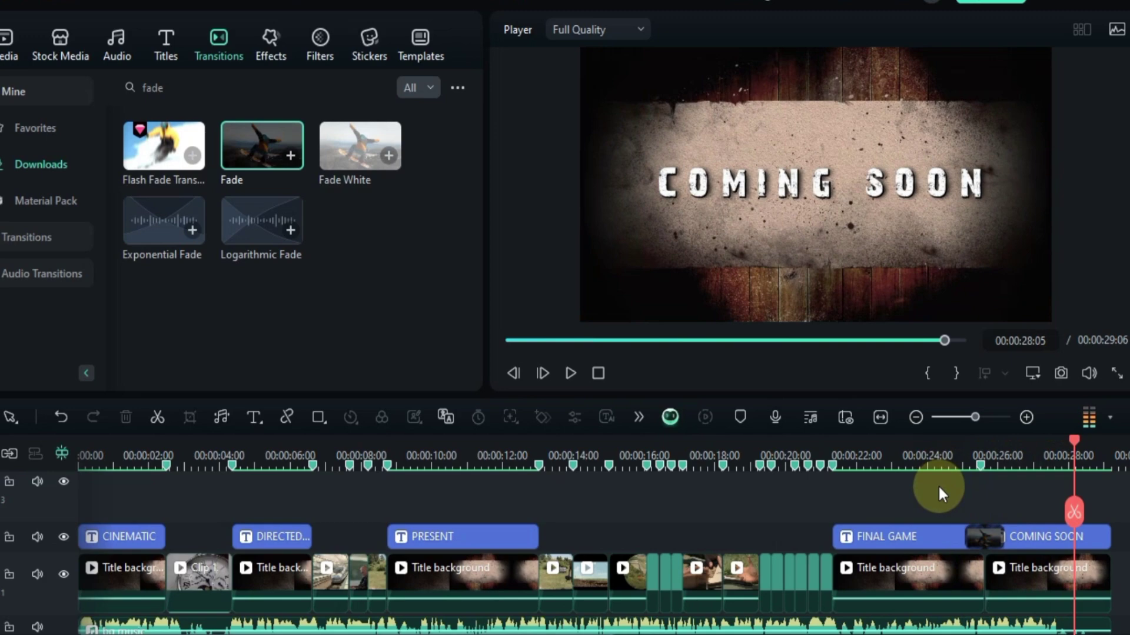
# - Preview around the railway clip and set the playhead on the 14-second beat
pyautogui.click(729, 487)
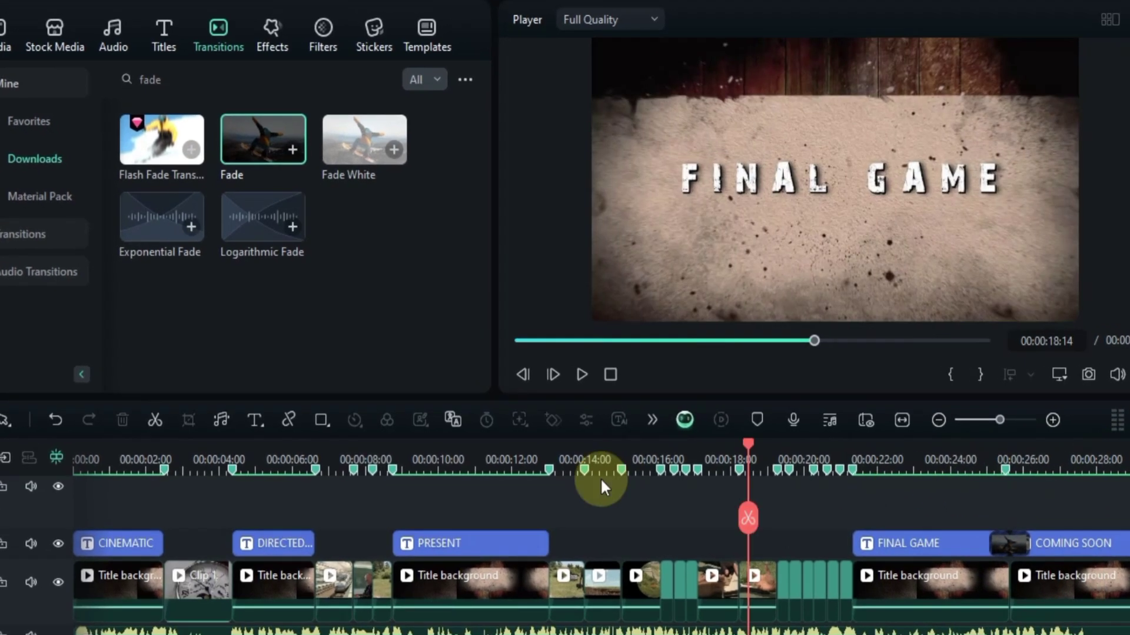
pyautogui.moveTo(439, 479); pyautogui.dragTo(566, 482)
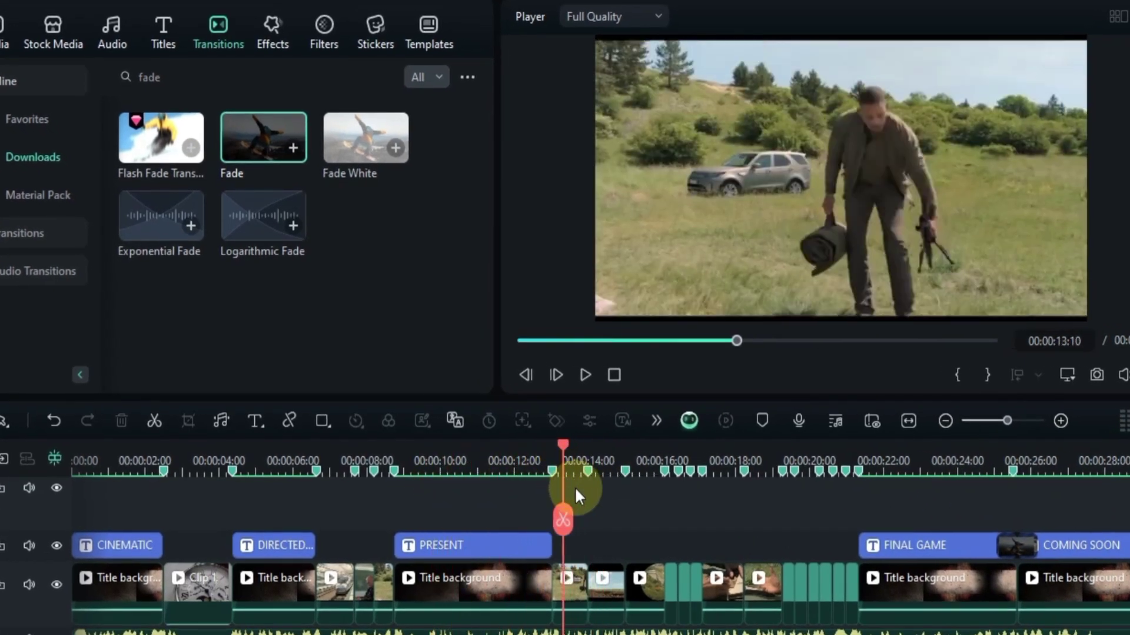
pyautogui.press('space')
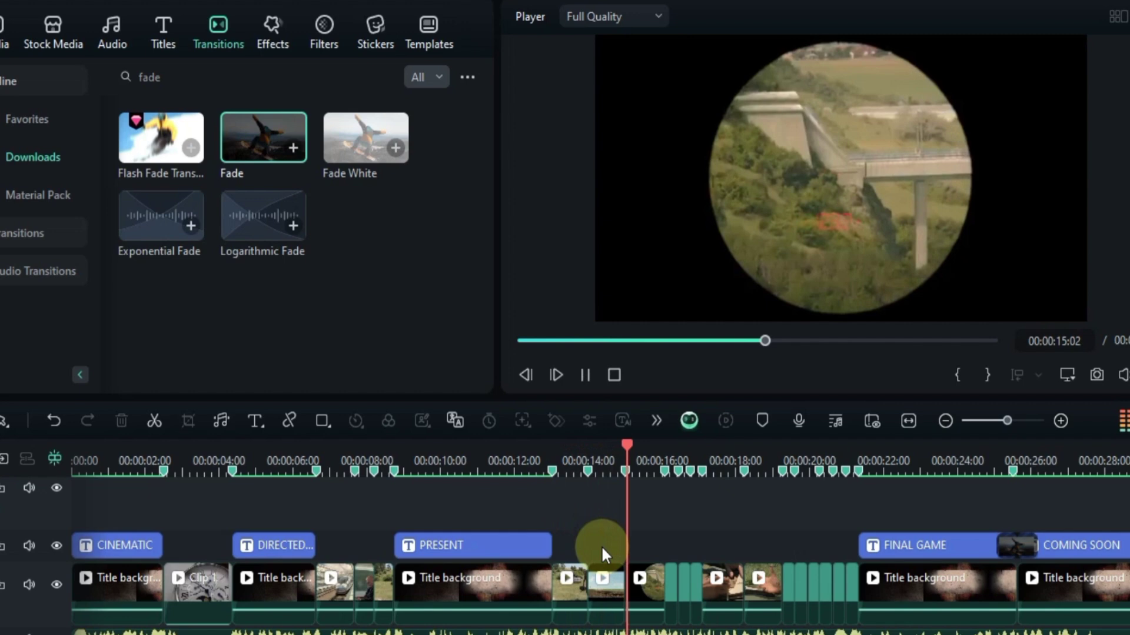
pyautogui.press('space')
pyautogui.click(587, 472)
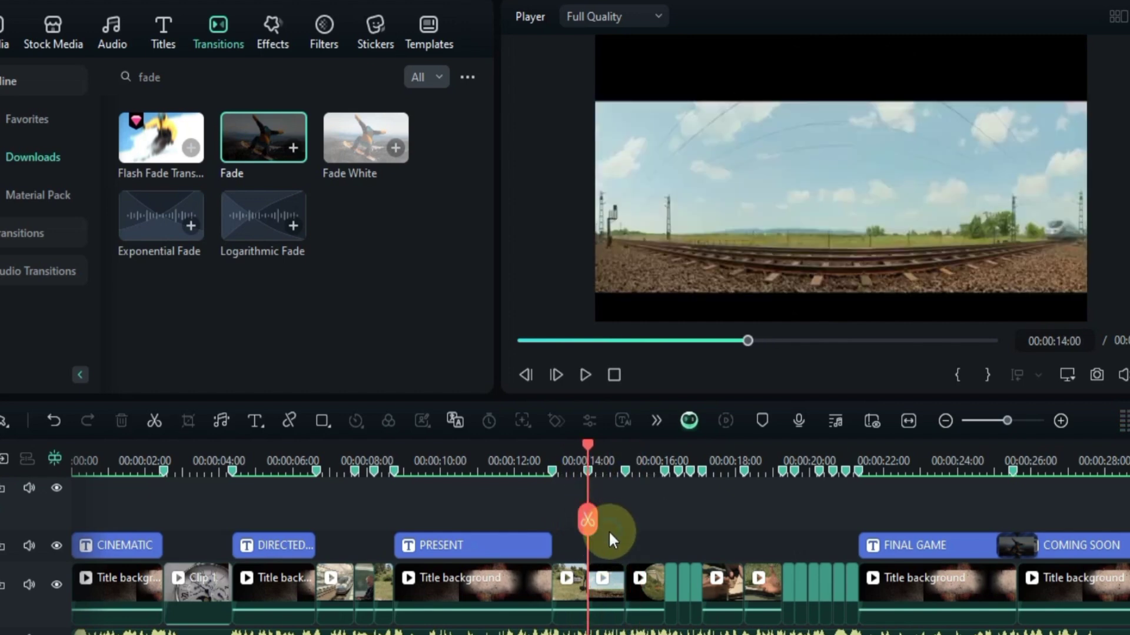
# - Apply the FLASH BLACK effect to the railway clip and play it back to check
pyautogui.click(272, 29)
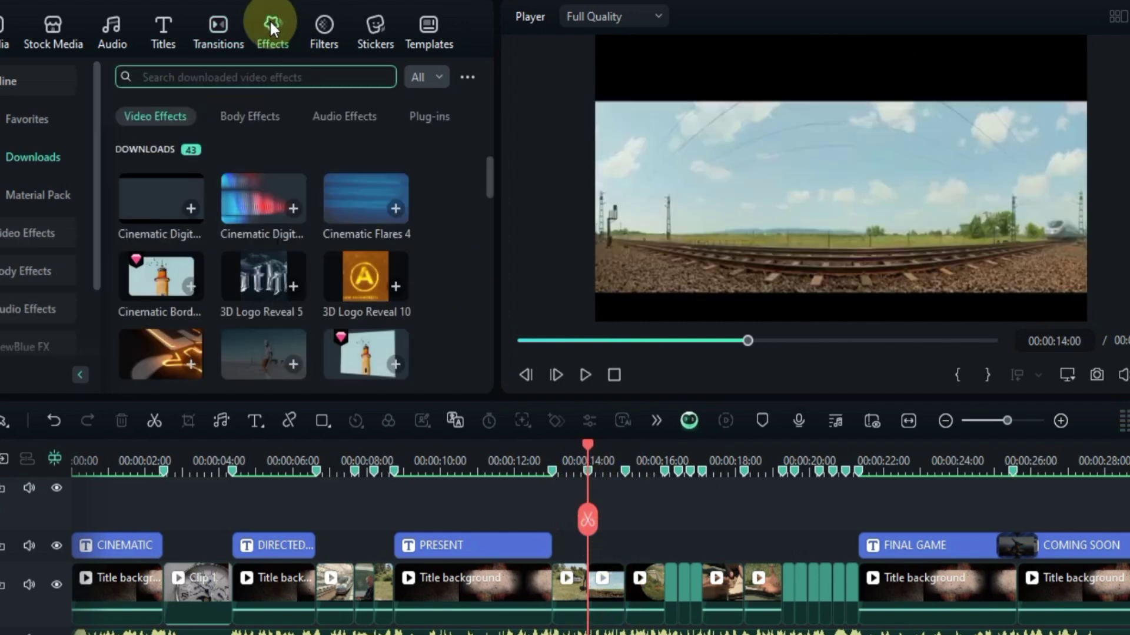
pyautogui.click(274, 73)
pyautogui.write('FLASH BLACK')
pyautogui.press('Return')
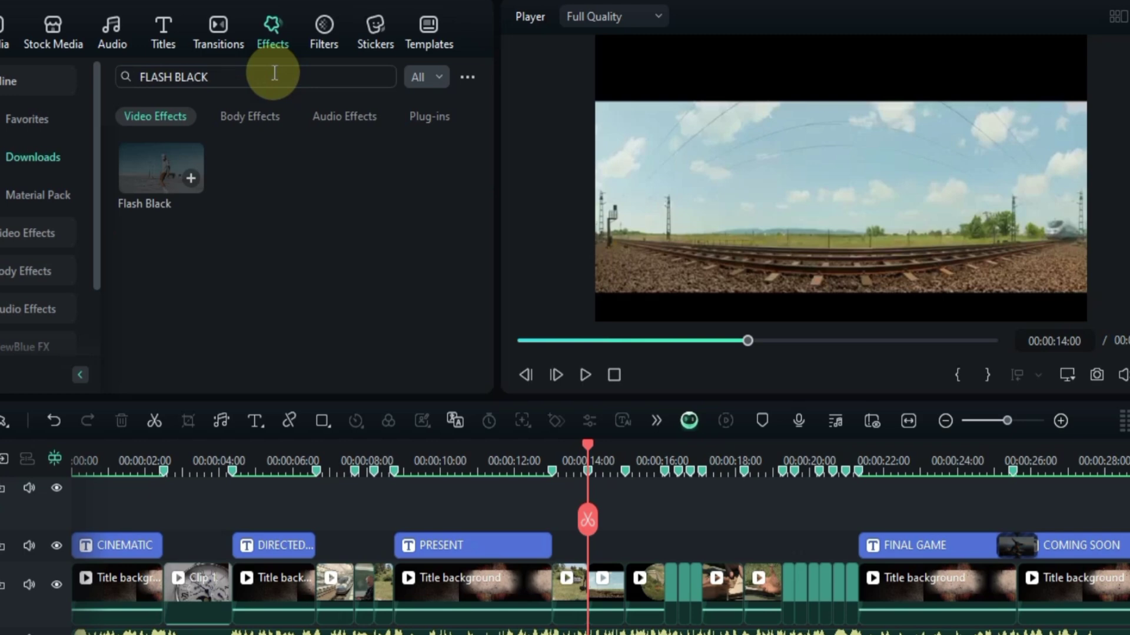
pyautogui.moveTo(135, 177); pyautogui.dragTo(603, 586)
pyautogui.scroll(3, 612, 461)
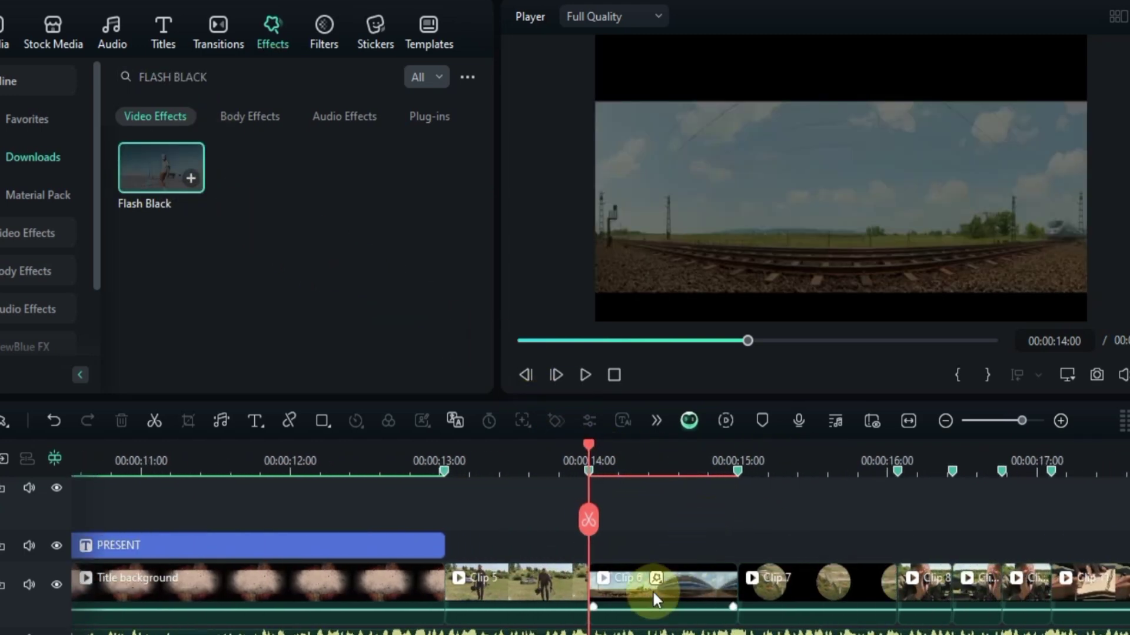
pyautogui.moveTo(590, 450); pyautogui.dragTo(529, 467)
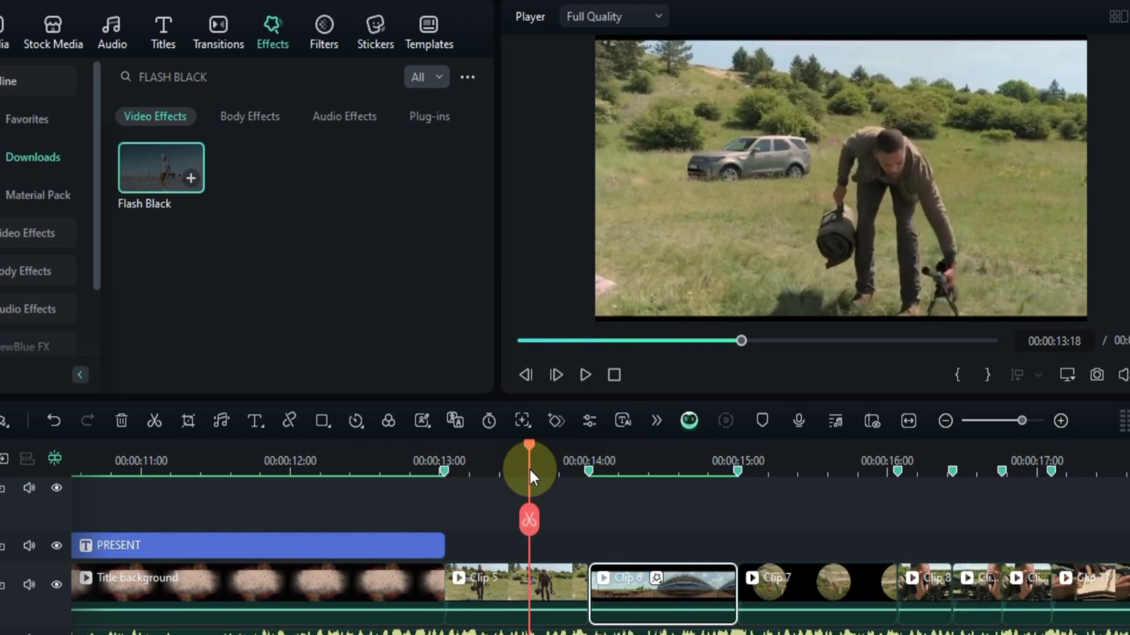
pyautogui.press('space')
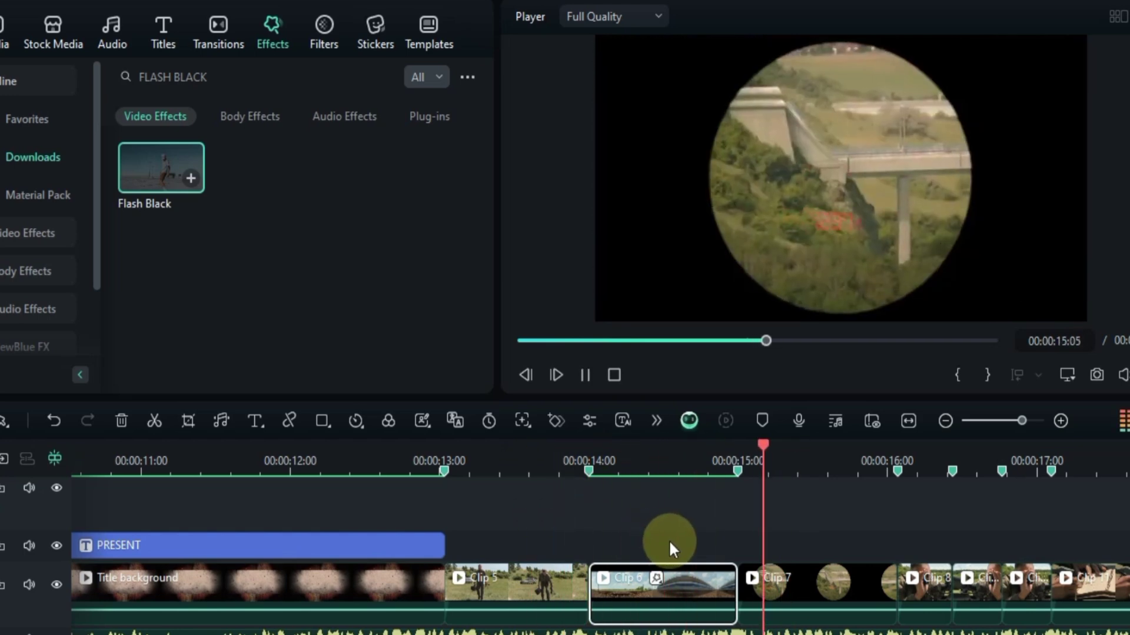
pyautogui.hscroll(6, 930, 545)
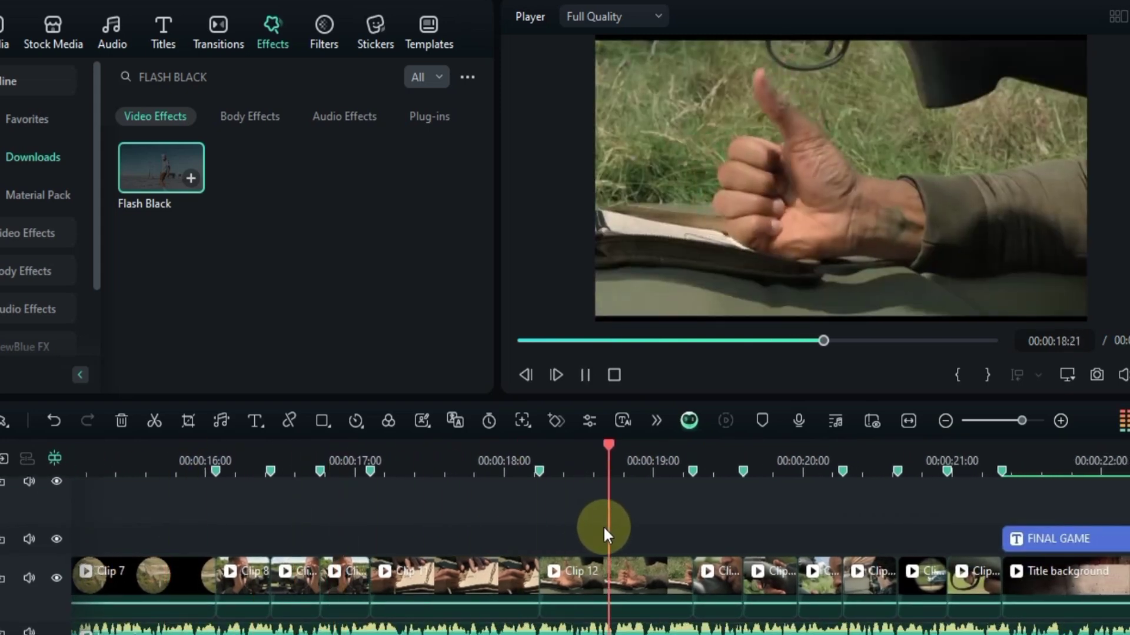
pyautogui.press('space')
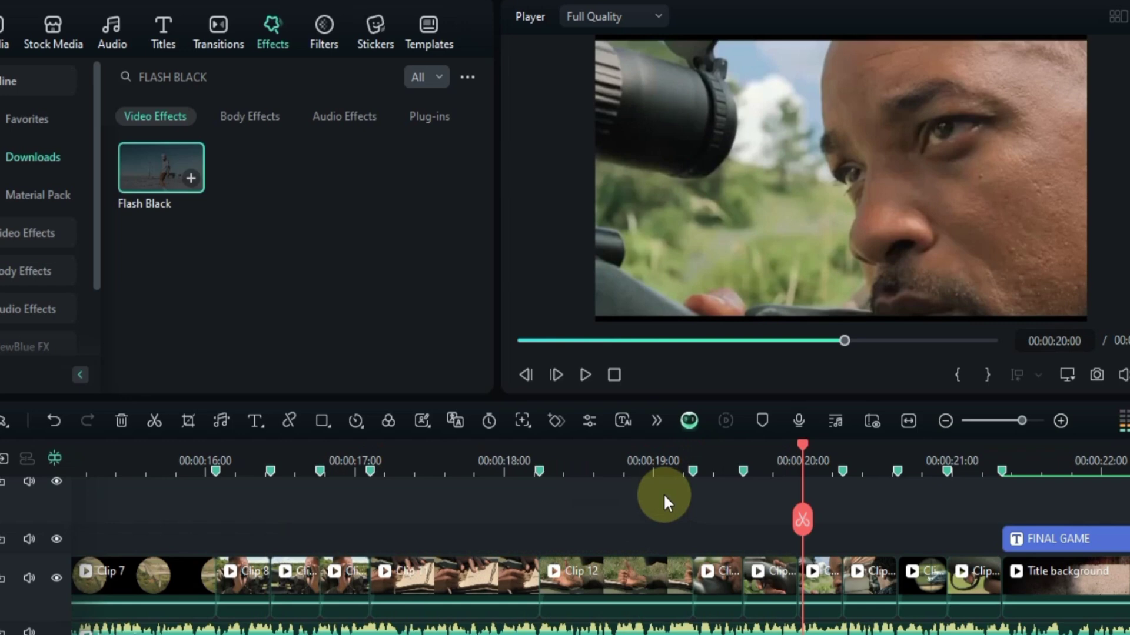
# - Apply Flash Black to Clip 12 at the 18:07 beat marker and preview the flash
pyautogui.click(543, 468)
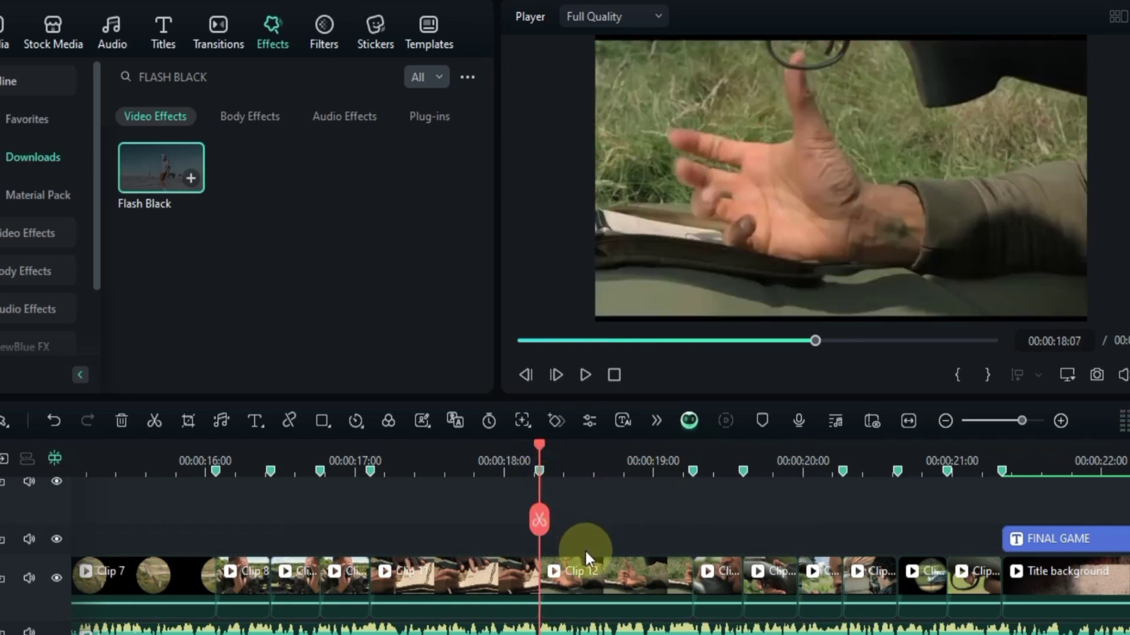
pyautogui.press('space')
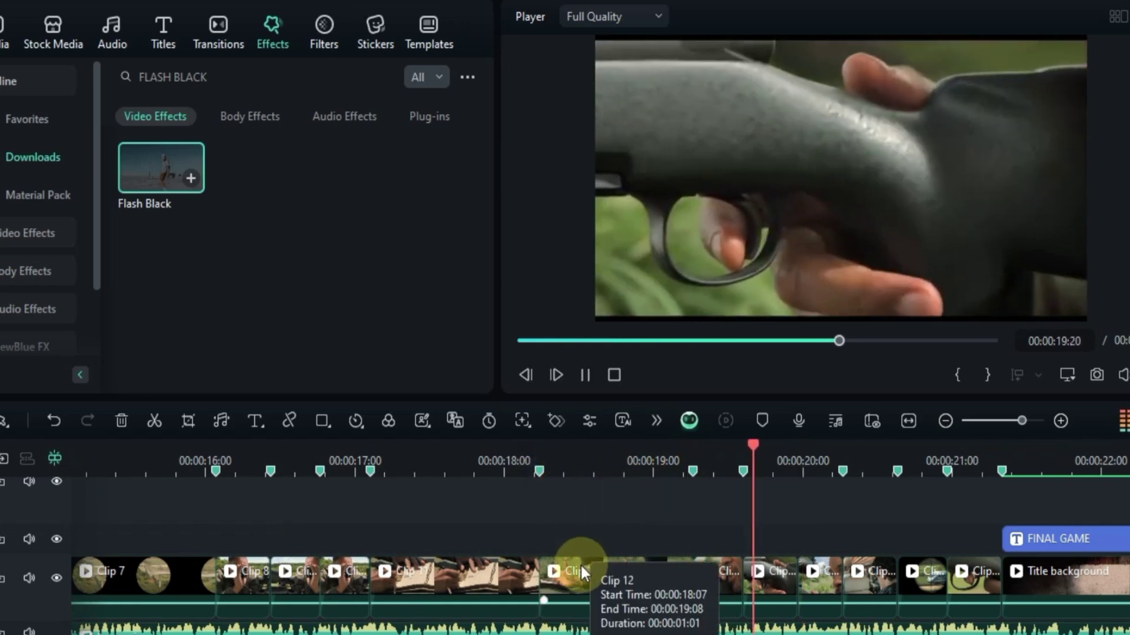
pyautogui.press('space')
pyautogui.click(539, 471)
pyautogui.click(585, 578)
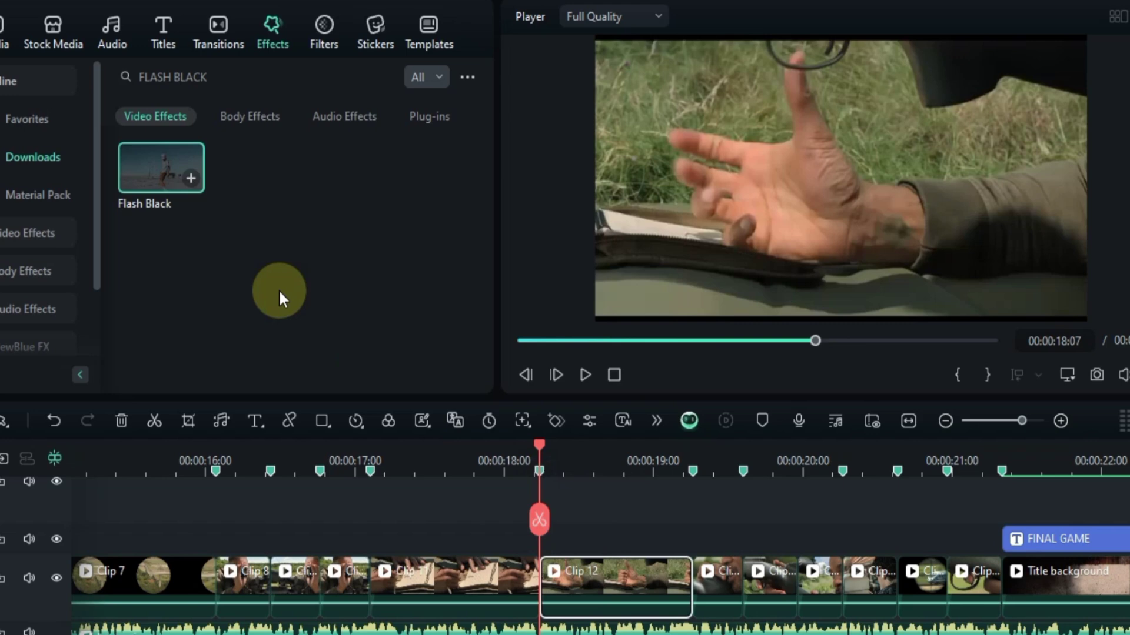
pyautogui.moveTo(159, 180); pyautogui.dragTo(570, 582)
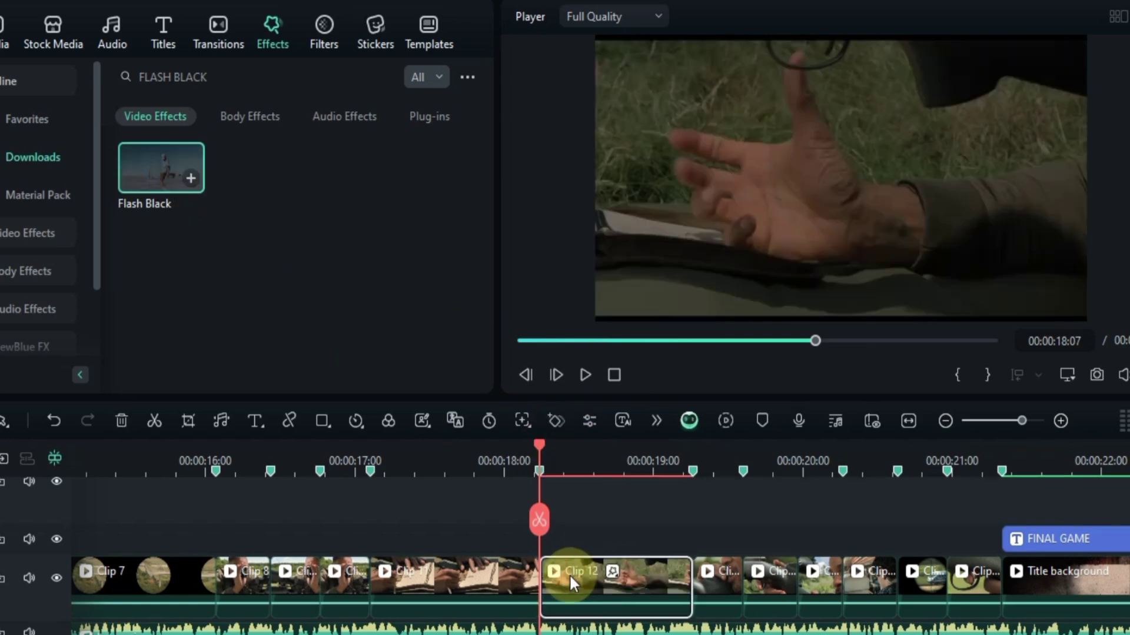
pyautogui.press('space')
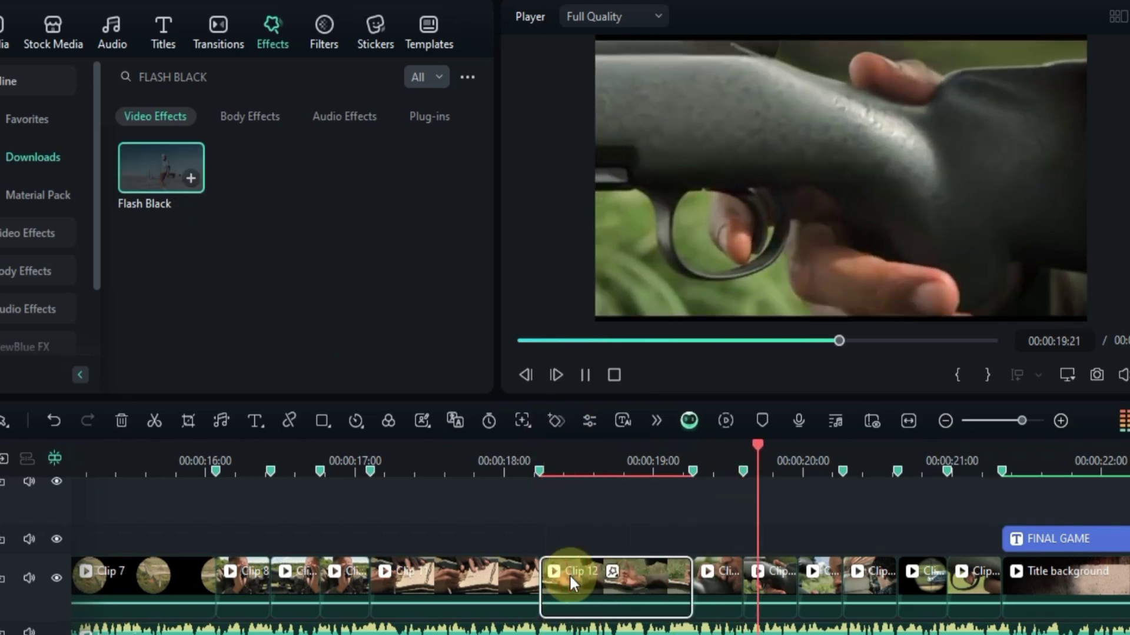
pyautogui.press('space')
# - Zoom the timeline to fit the whole project, with the playhead near 18:20
pyautogui.click(793, 513)
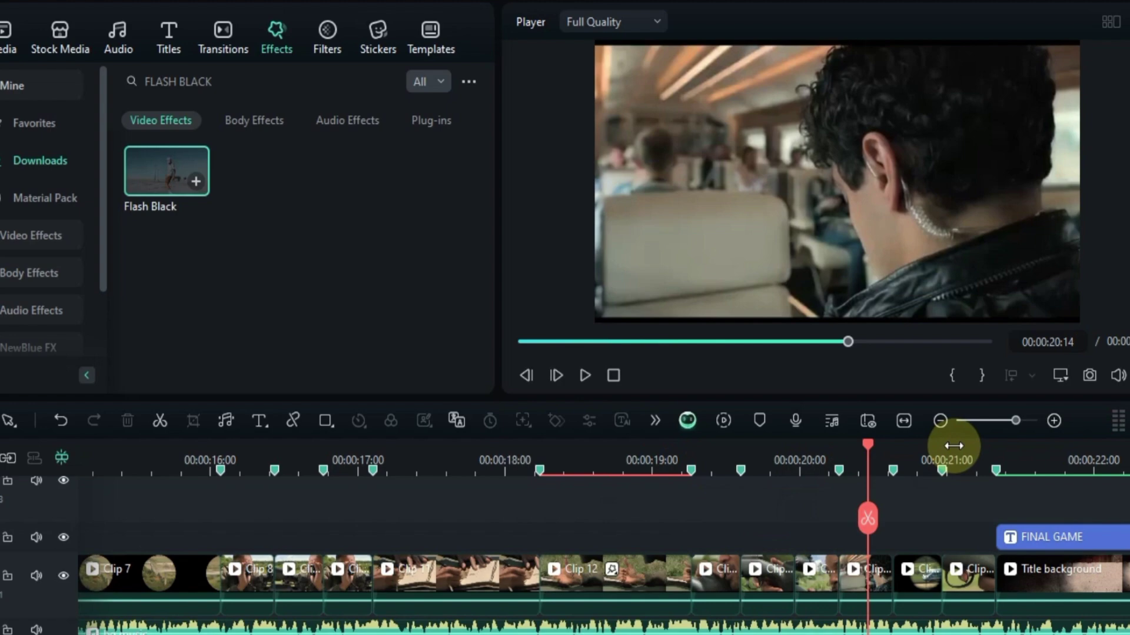
pyautogui.click(897, 420)
pyautogui.moveTo(765, 451); pyautogui.dragTo(752, 452)
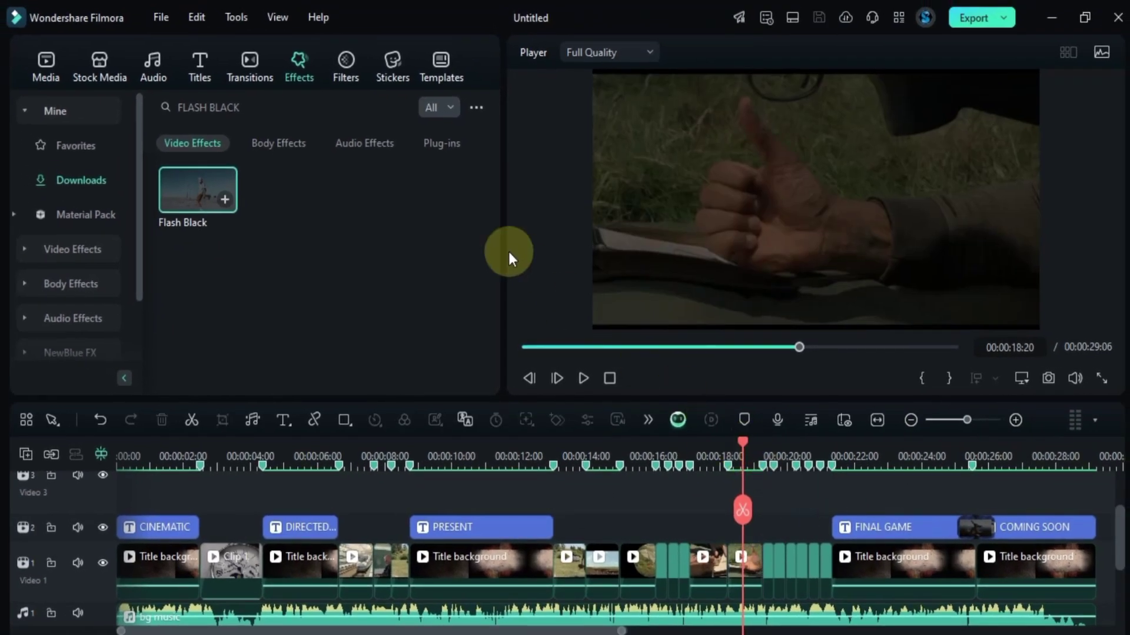
# - Place the Vignette radius effect on the Video 3 track and lengthen it
pyautogui.click(412, 107)
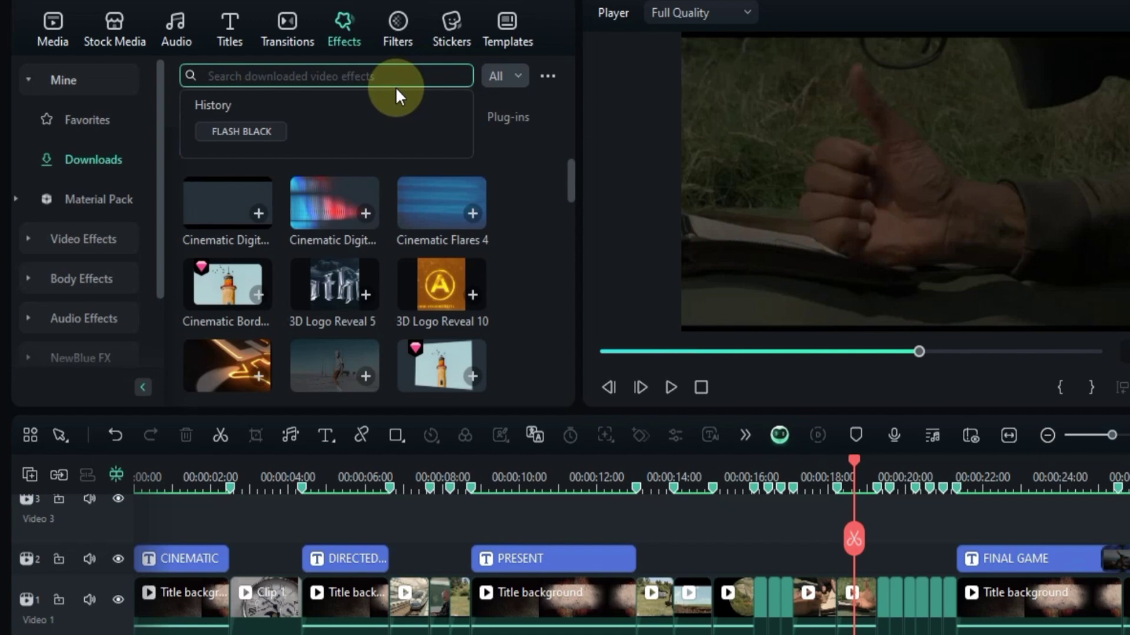
pyautogui.write('Vignette radius')
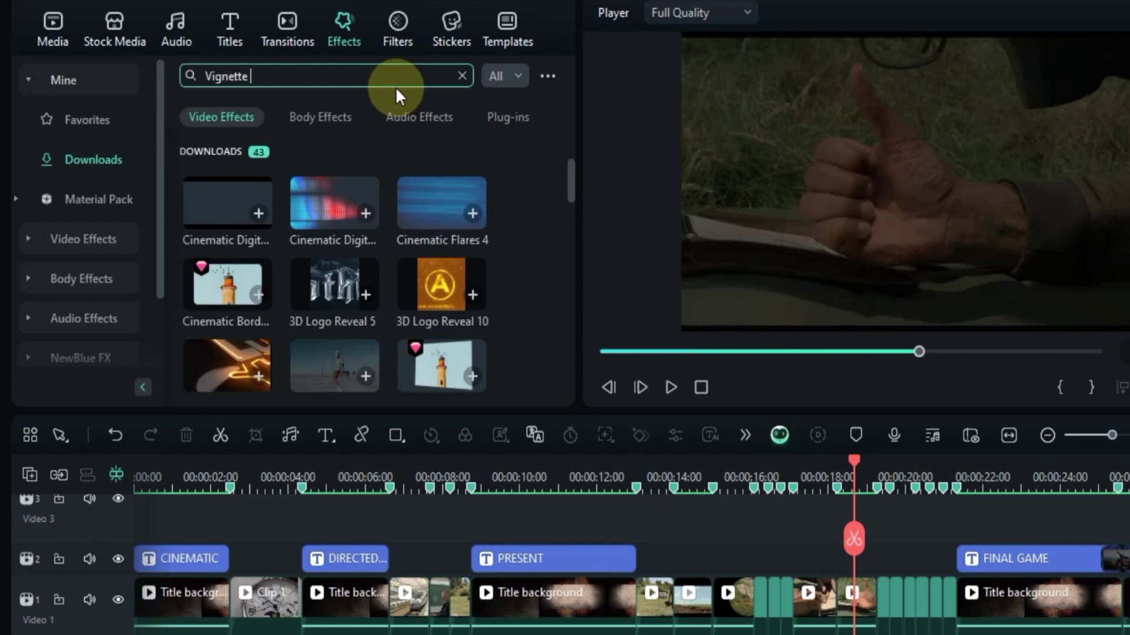
pyautogui.press('Return')
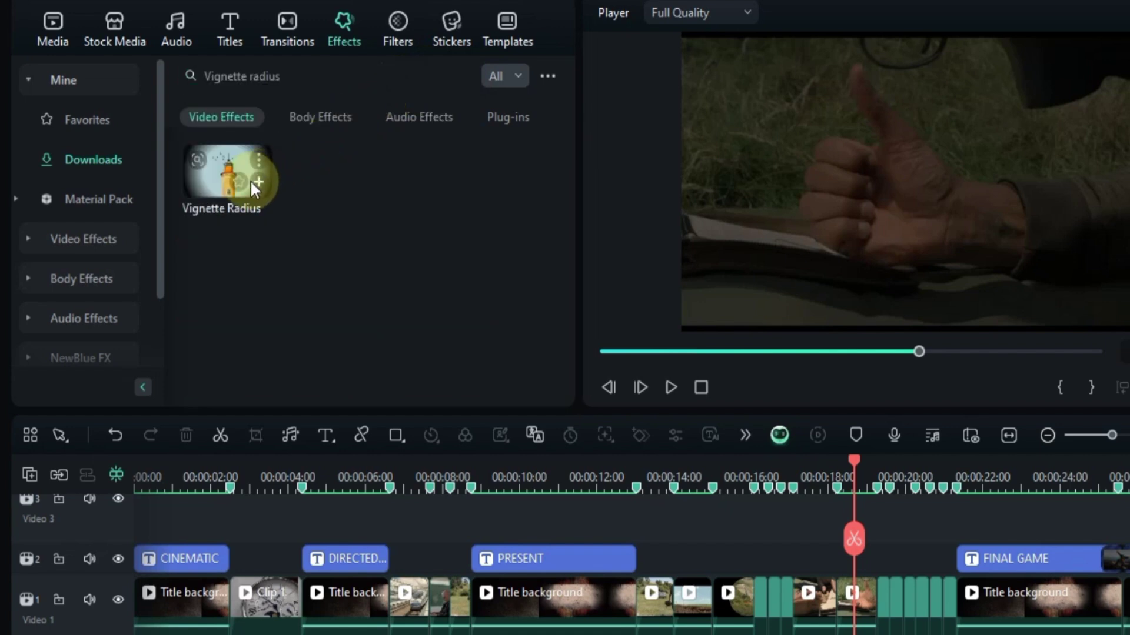
pyautogui.moveTo(202, 192); pyautogui.dragTo(475, 605)
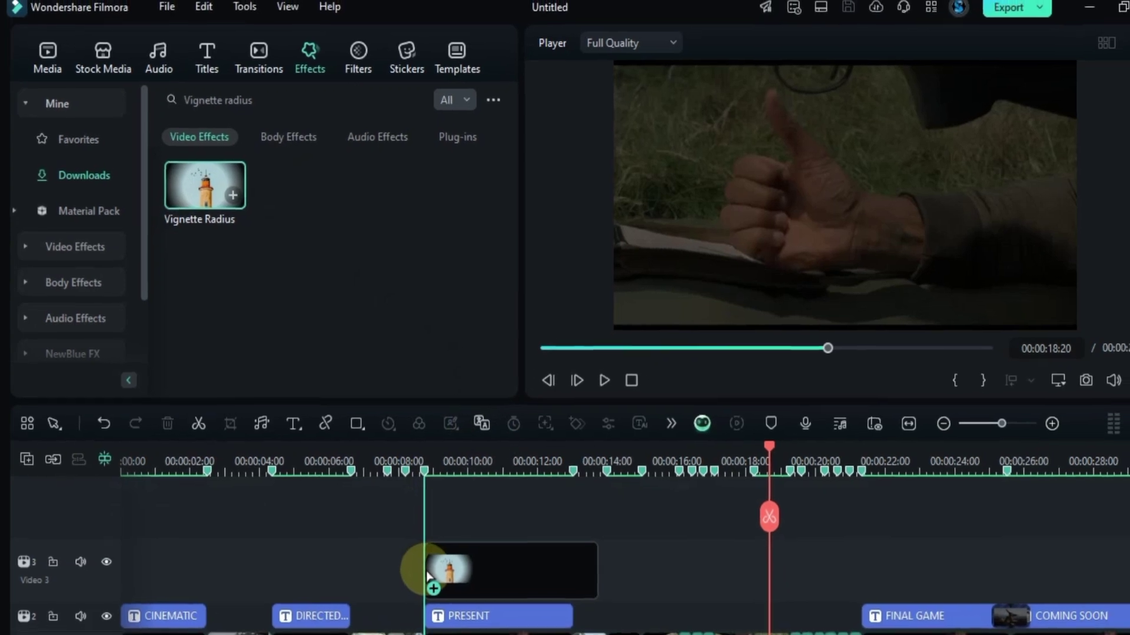
pyautogui.click(588, 571)
pyautogui.moveTo(595, 571); pyautogui.dragTo(730, 571)
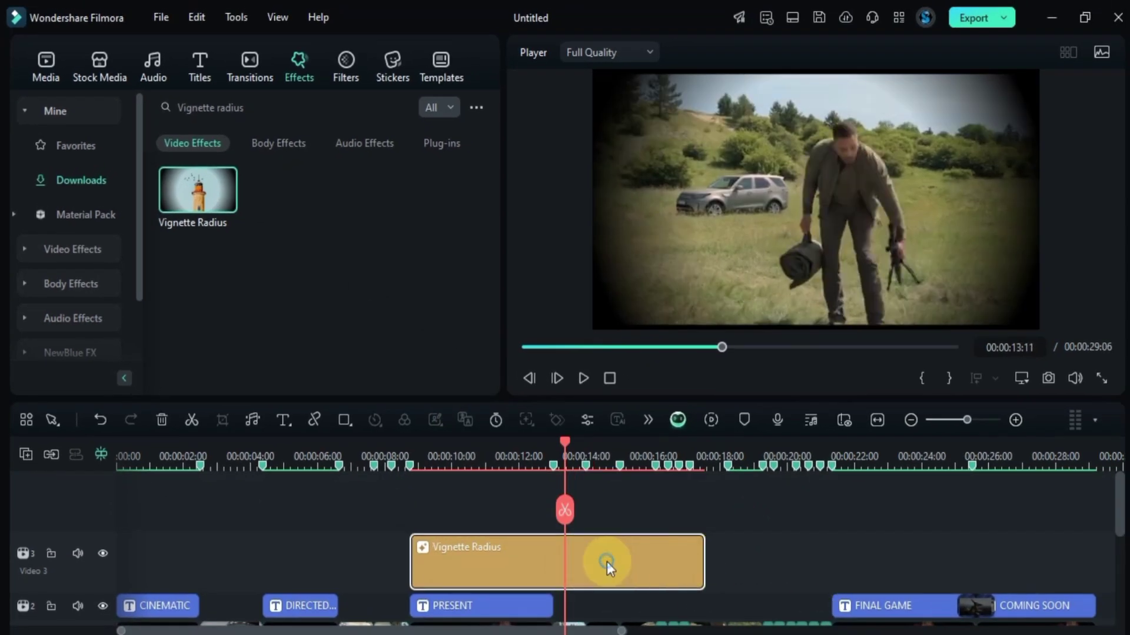
# - Set the Vignette Radius effect's radius to 90 and apply it
pyautogui.doubleClick(606, 563)
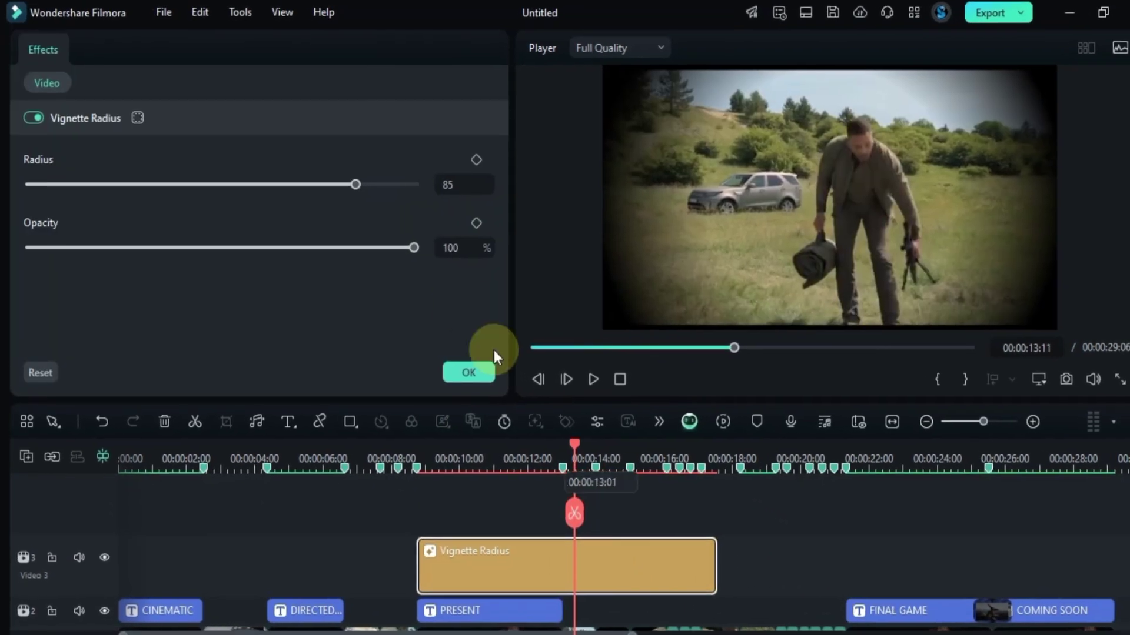
pyautogui.click(349, 184)
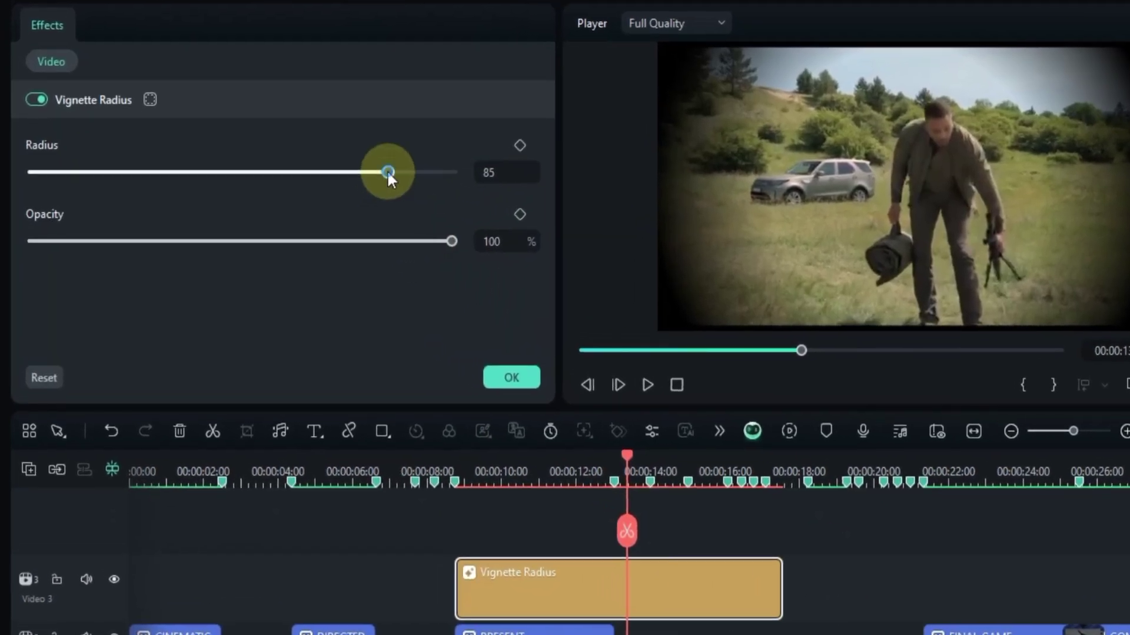
pyautogui.moveTo(387, 171); pyautogui.dragTo(513, 168)
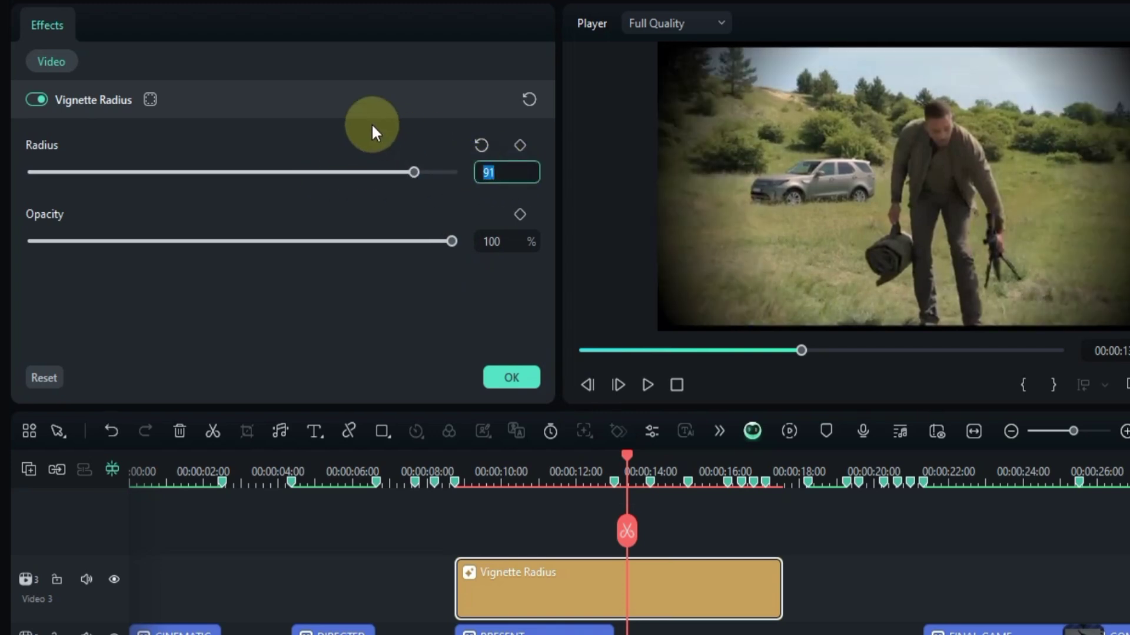
pyautogui.write('90')
pyautogui.press('Return')
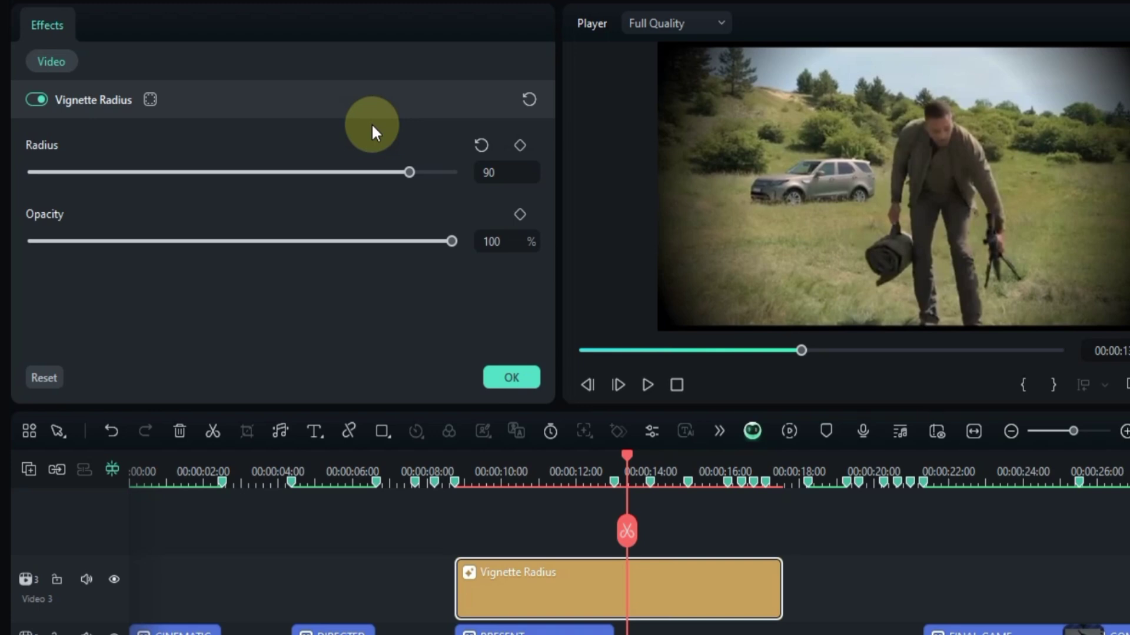
pyautogui.click(512, 377)
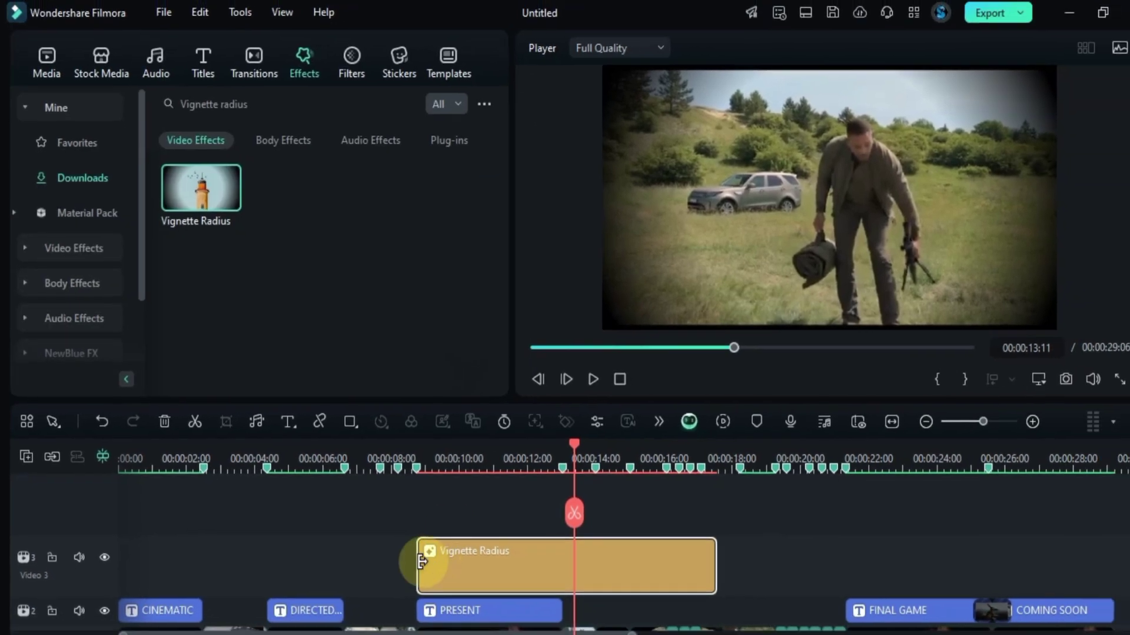
# - Extend the vignette layer from 00:00 to the project end and return the playhead to the start
pyautogui.moveTo(422, 562); pyautogui.dragTo(78, 554)
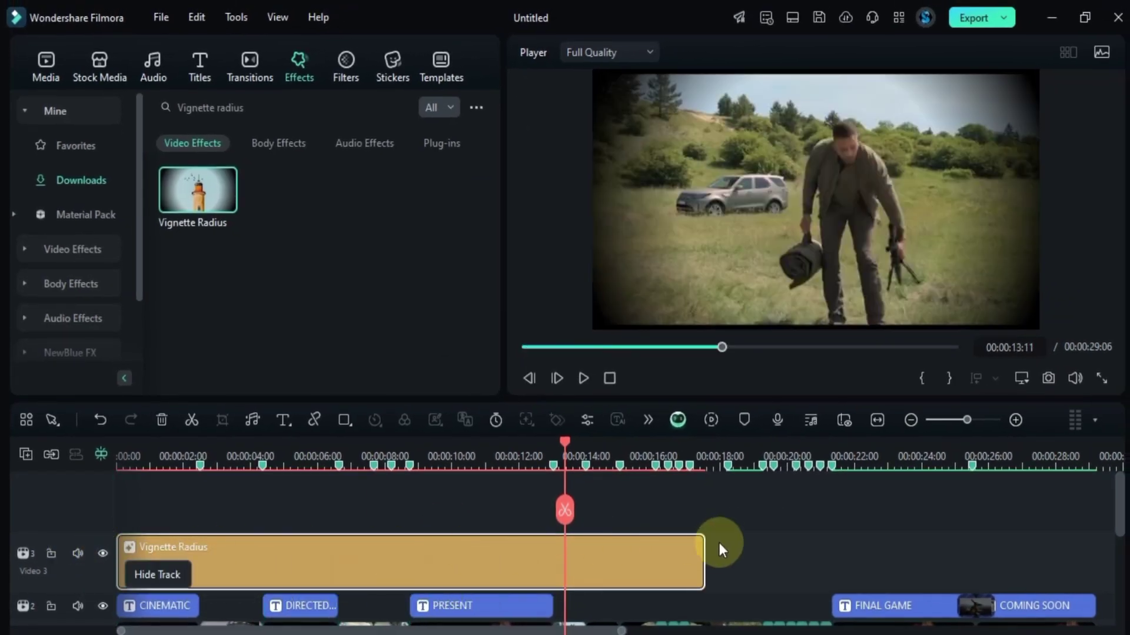
pyautogui.moveTo(715, 553); pyautogui.dragTo(1093, 550)
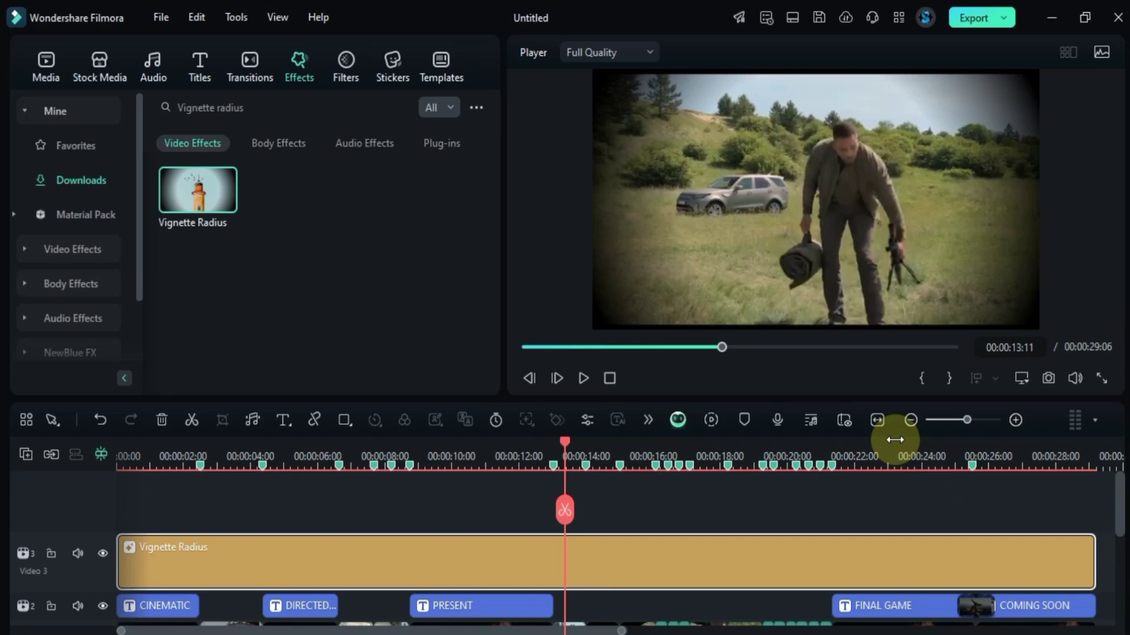
pyautogui.scroll(-4, 849, 535)
pyautogui.scroll(4, 847, 538)
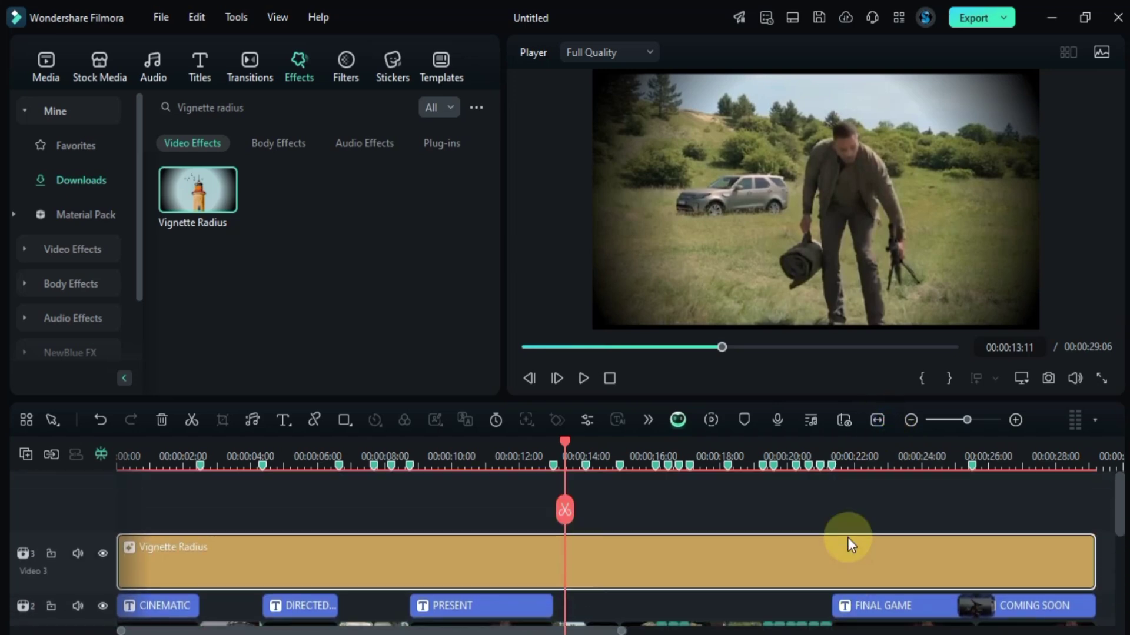
pyautogui.click(678, 514)
pyautogui.press('Home')
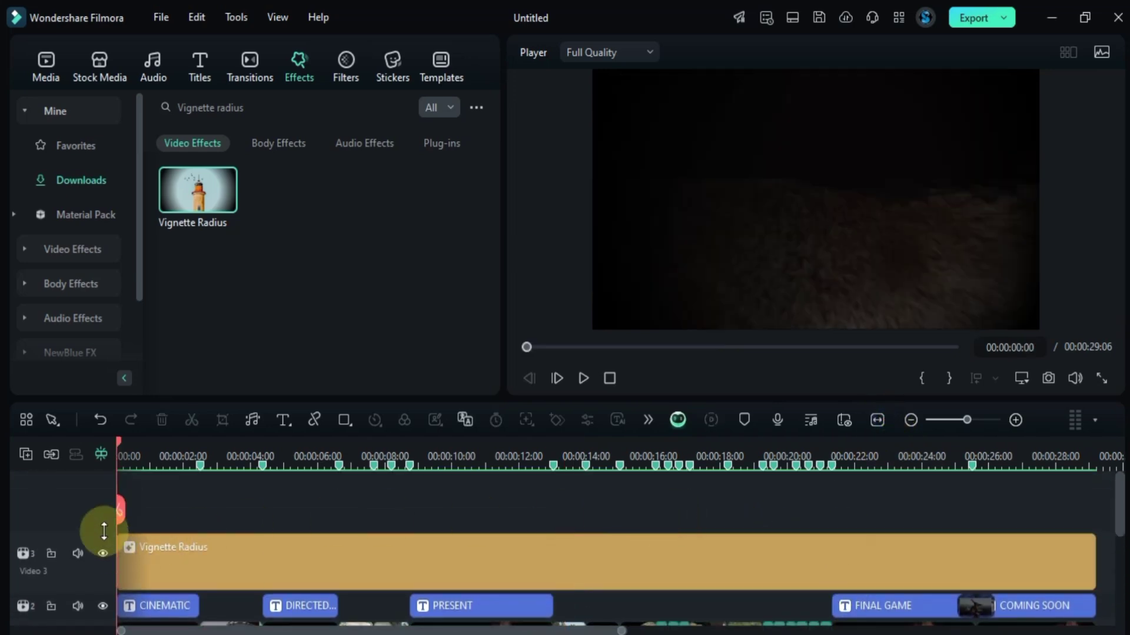
# - Set every timeline track's height to Small
pyautogui.scroll(-4, 98, 544)
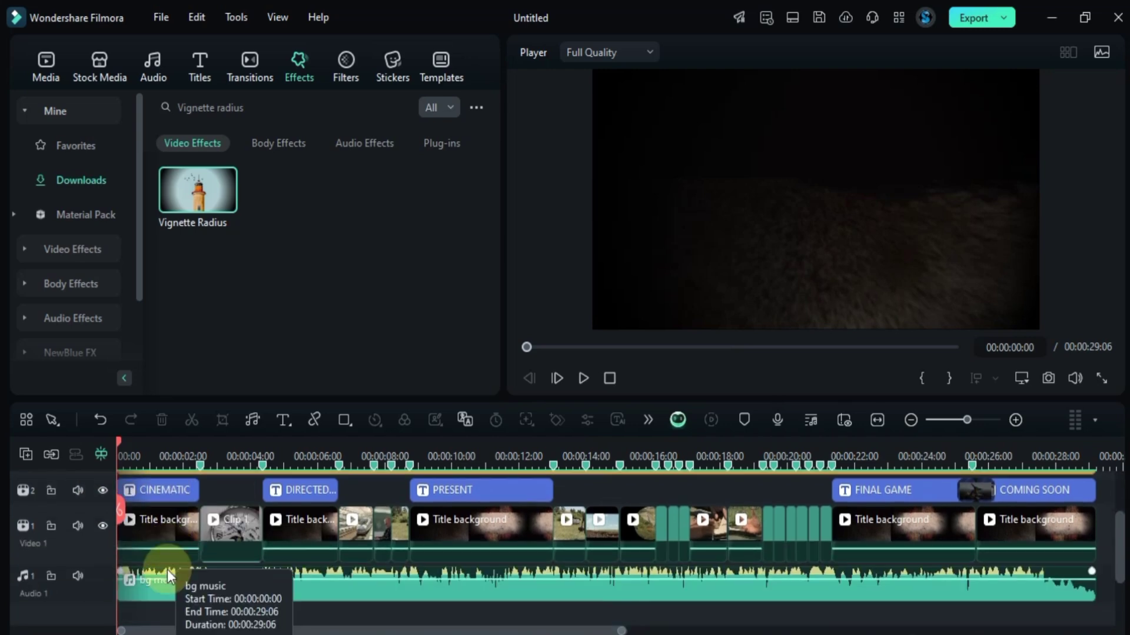
pyautogui.scroll(1, 199, 588)
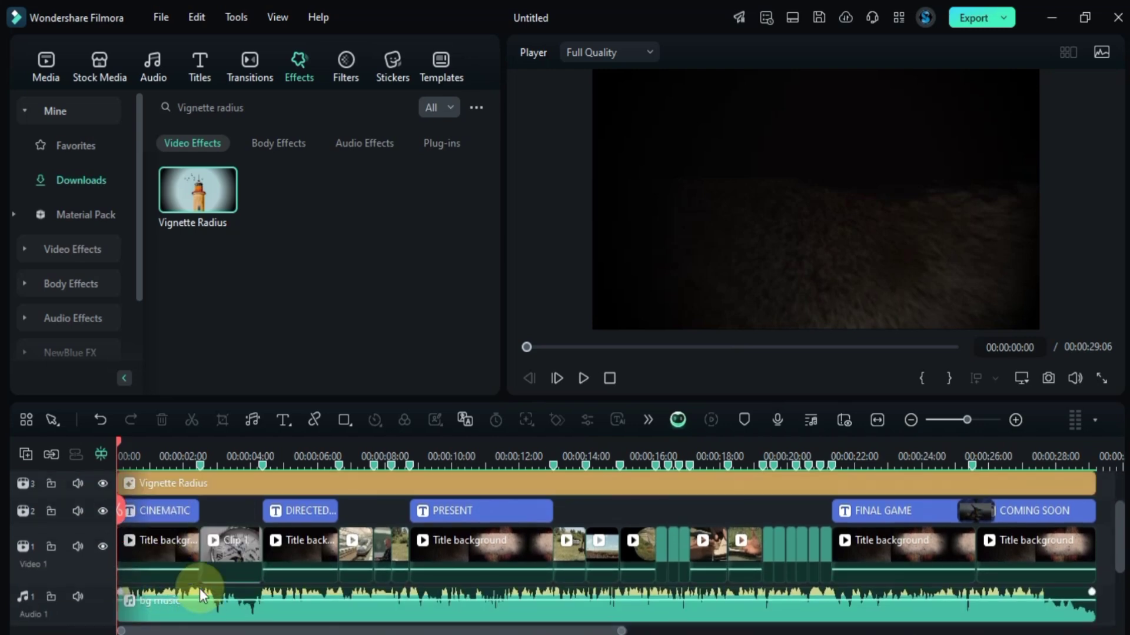
pyautogui.click(26, 456)
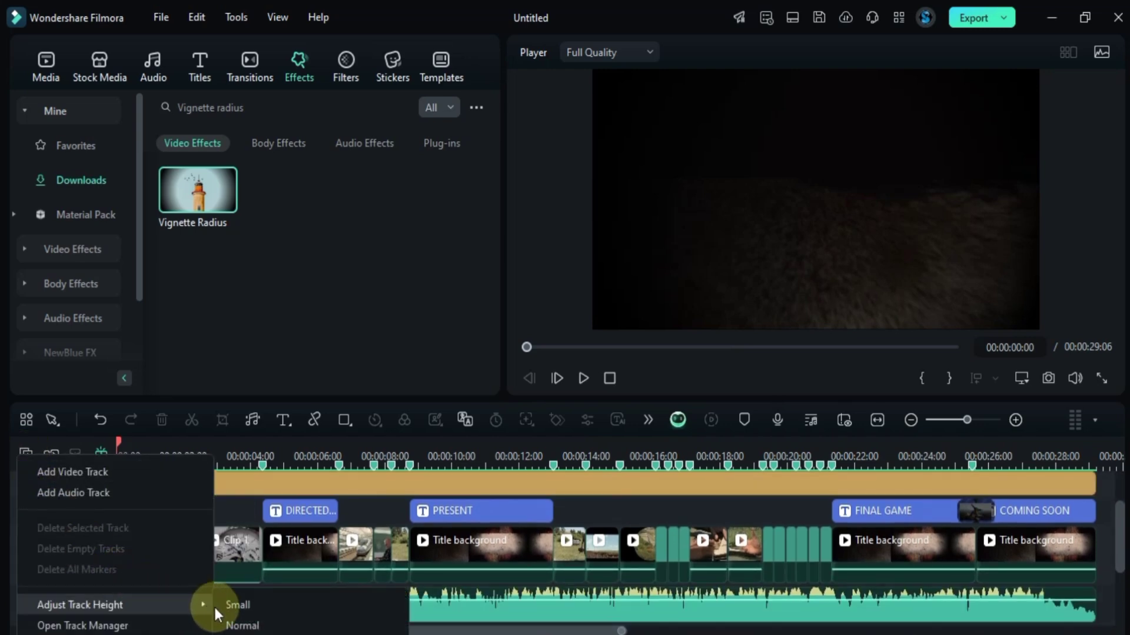
pyautogui.click(238, 605)
pyautogui.scroll(2, 238, 570)
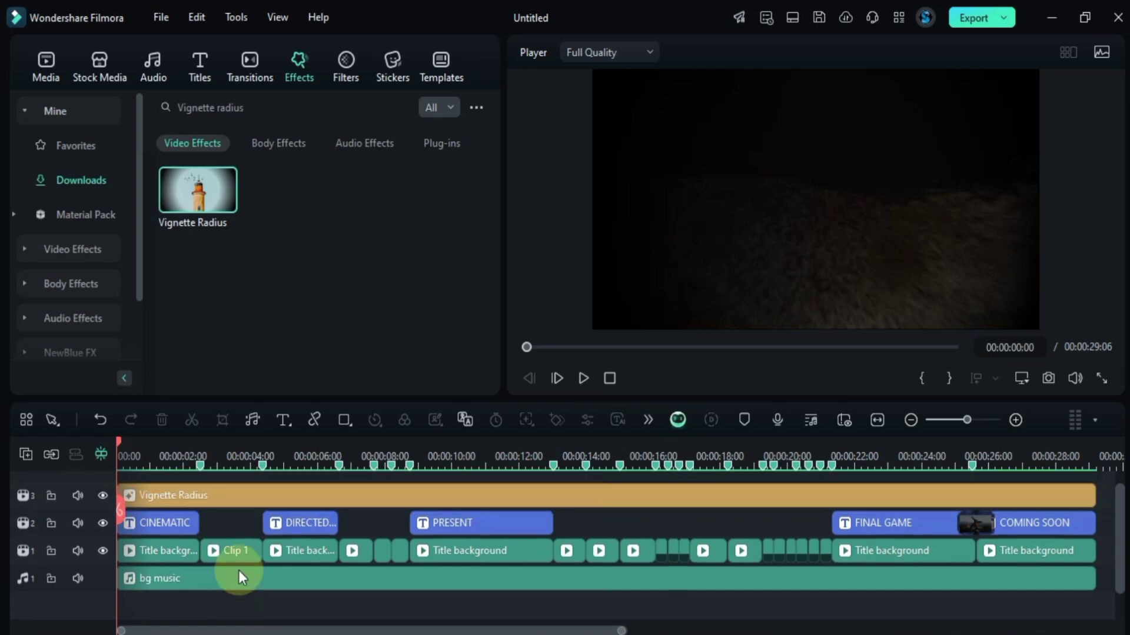
# - Play the finished trailer from the CINEMATIC TRAILER opening through COMING SOON
pyautogui.click(582, 379)
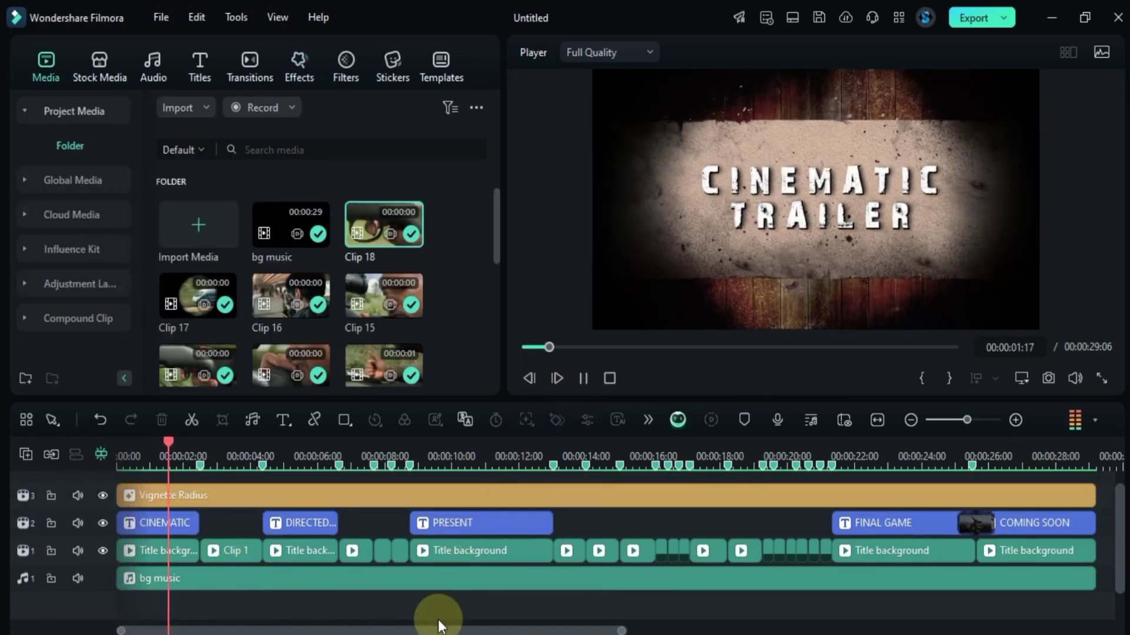